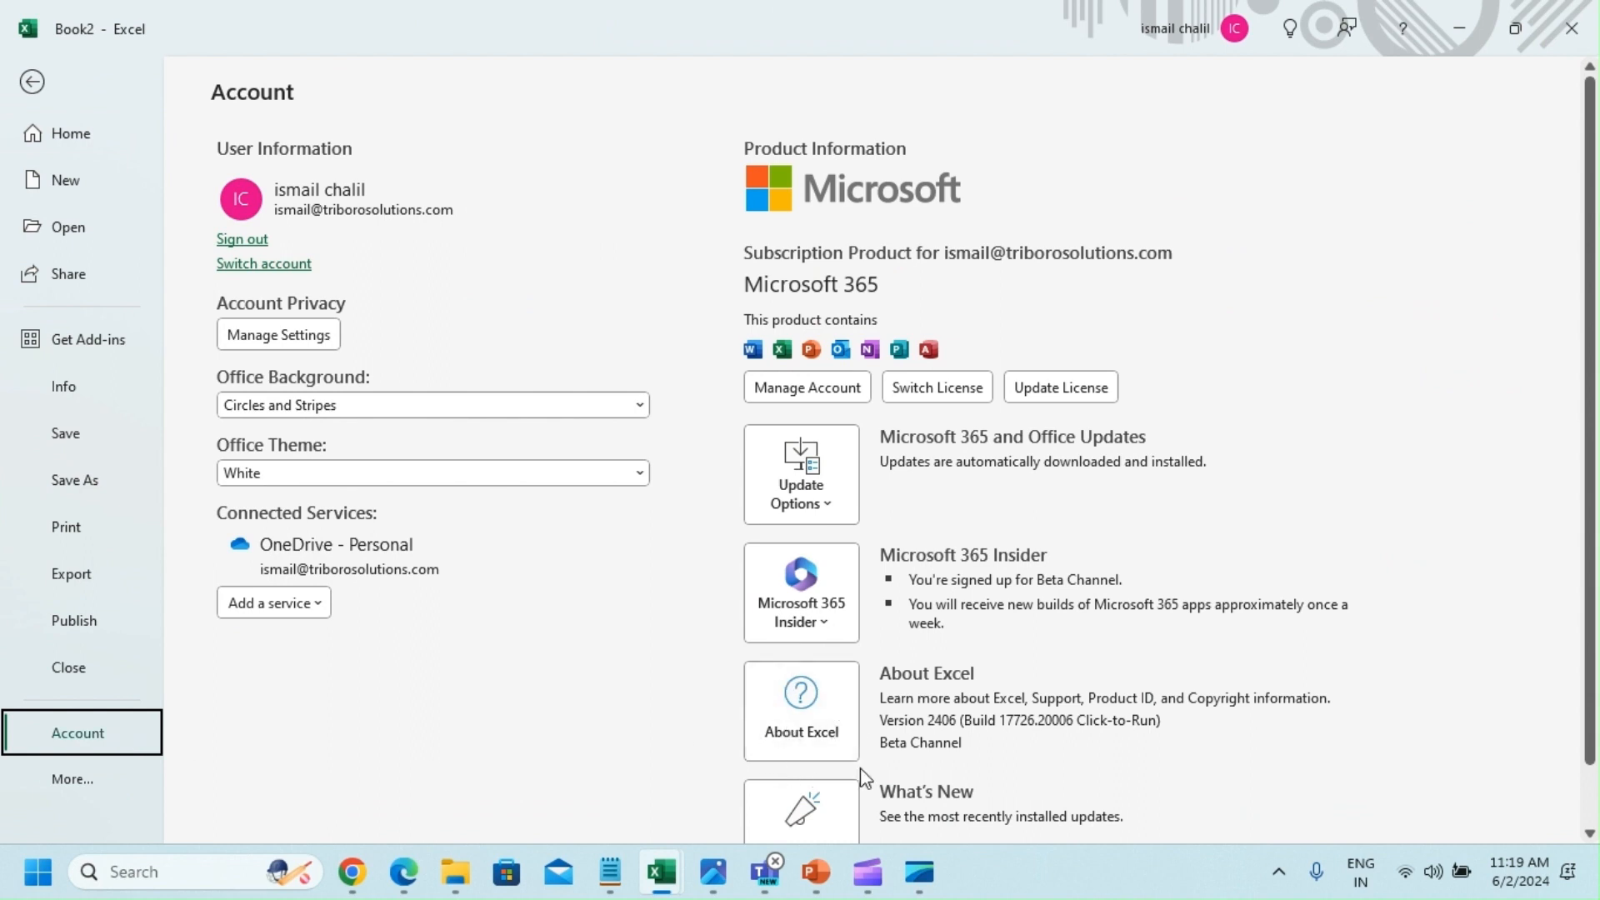
Step: View Excel's version and bit edition in the About Excel information, and return to the workbook
left_click(798, 710)
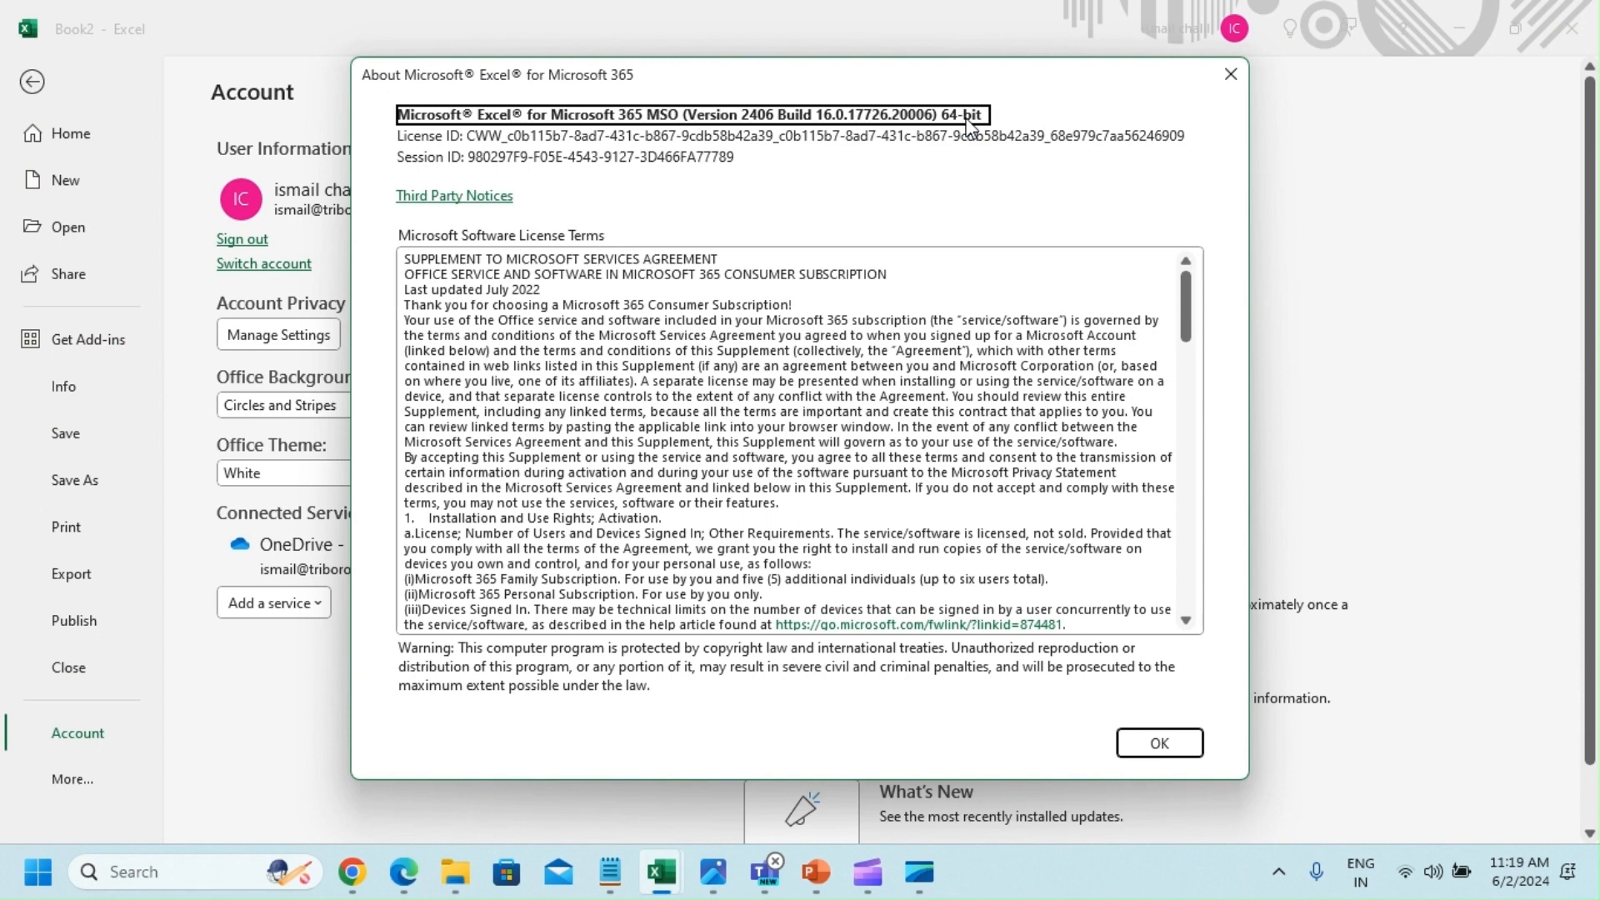
left_click(1155, 755)
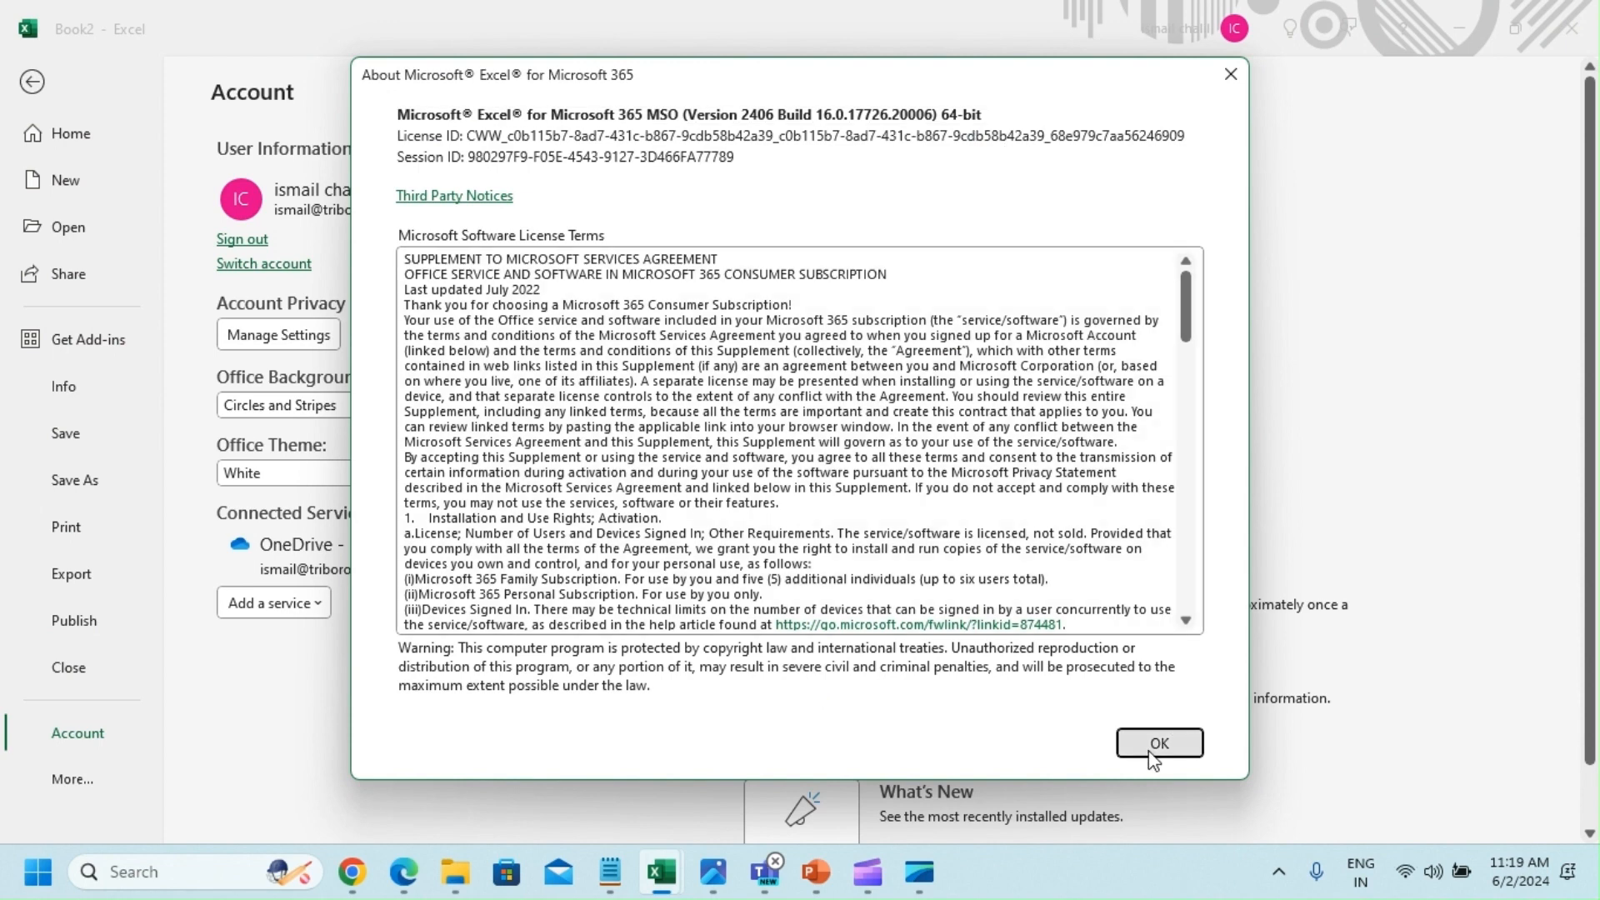
left_click(31, 81)
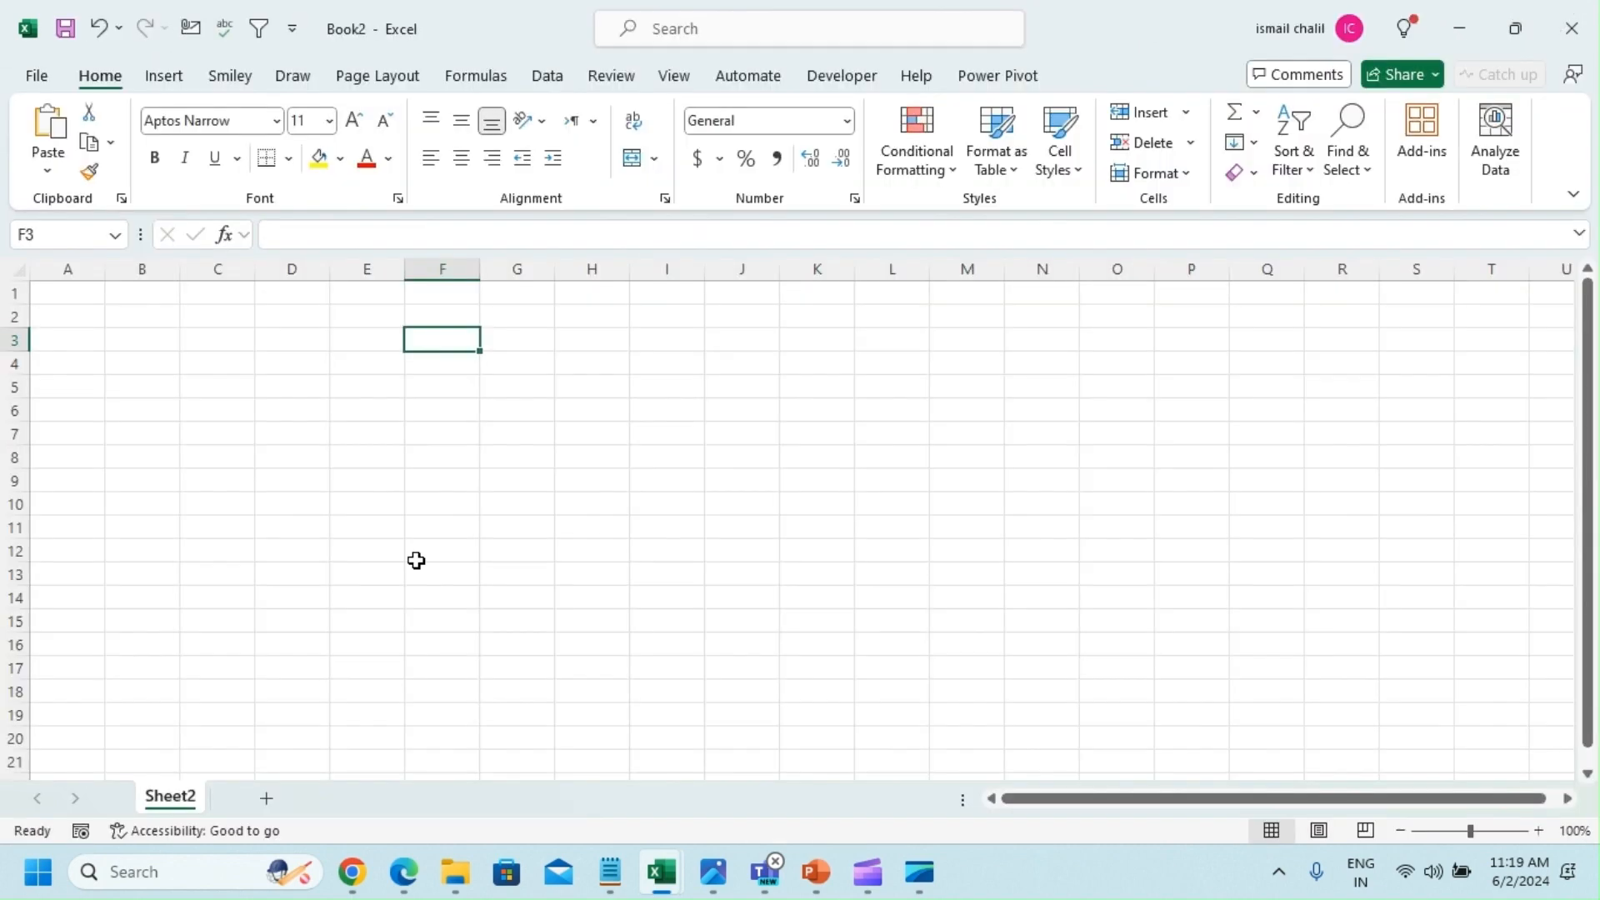
Step: Switch to Microsoft Edge and search the web for "download power query addin"
left_click(403, 872)
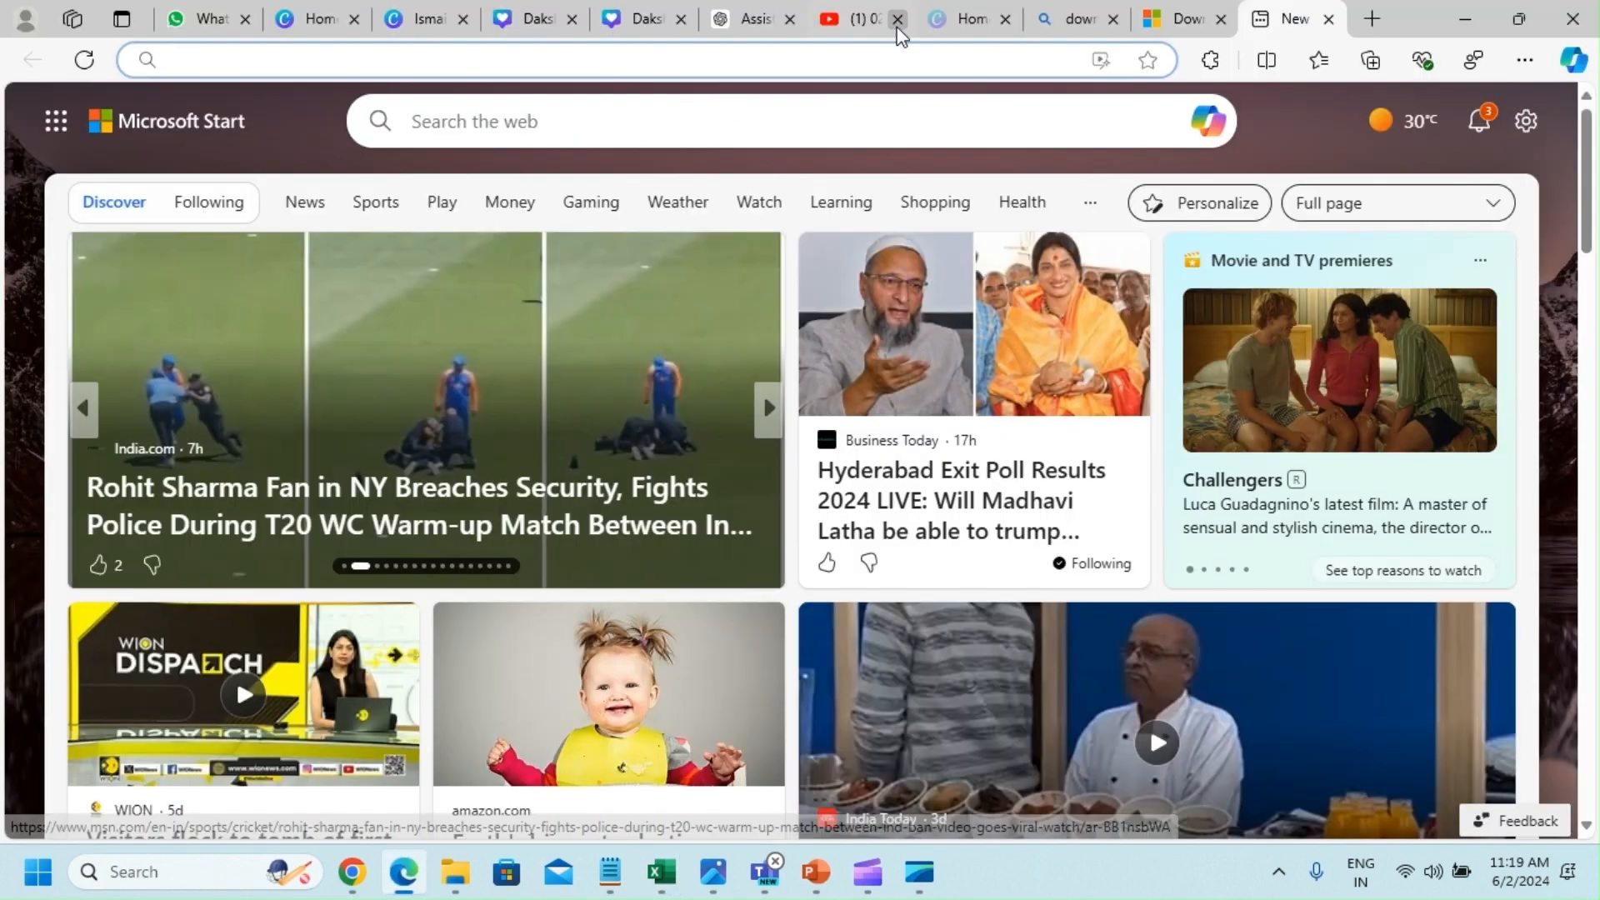
type("download power query addin")
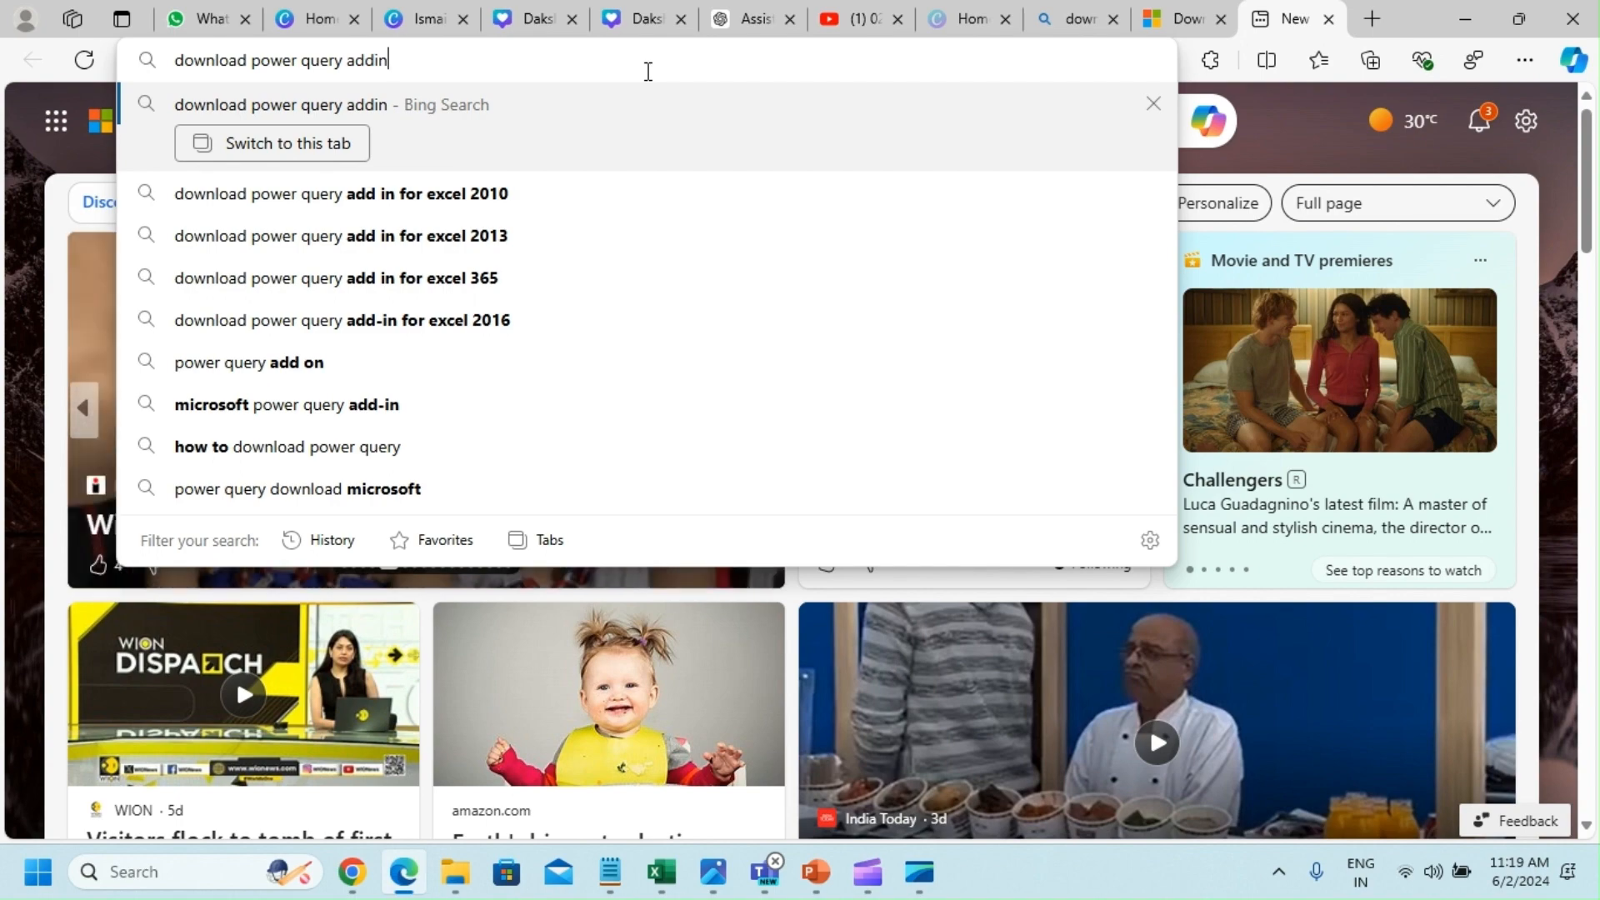
key("Return")
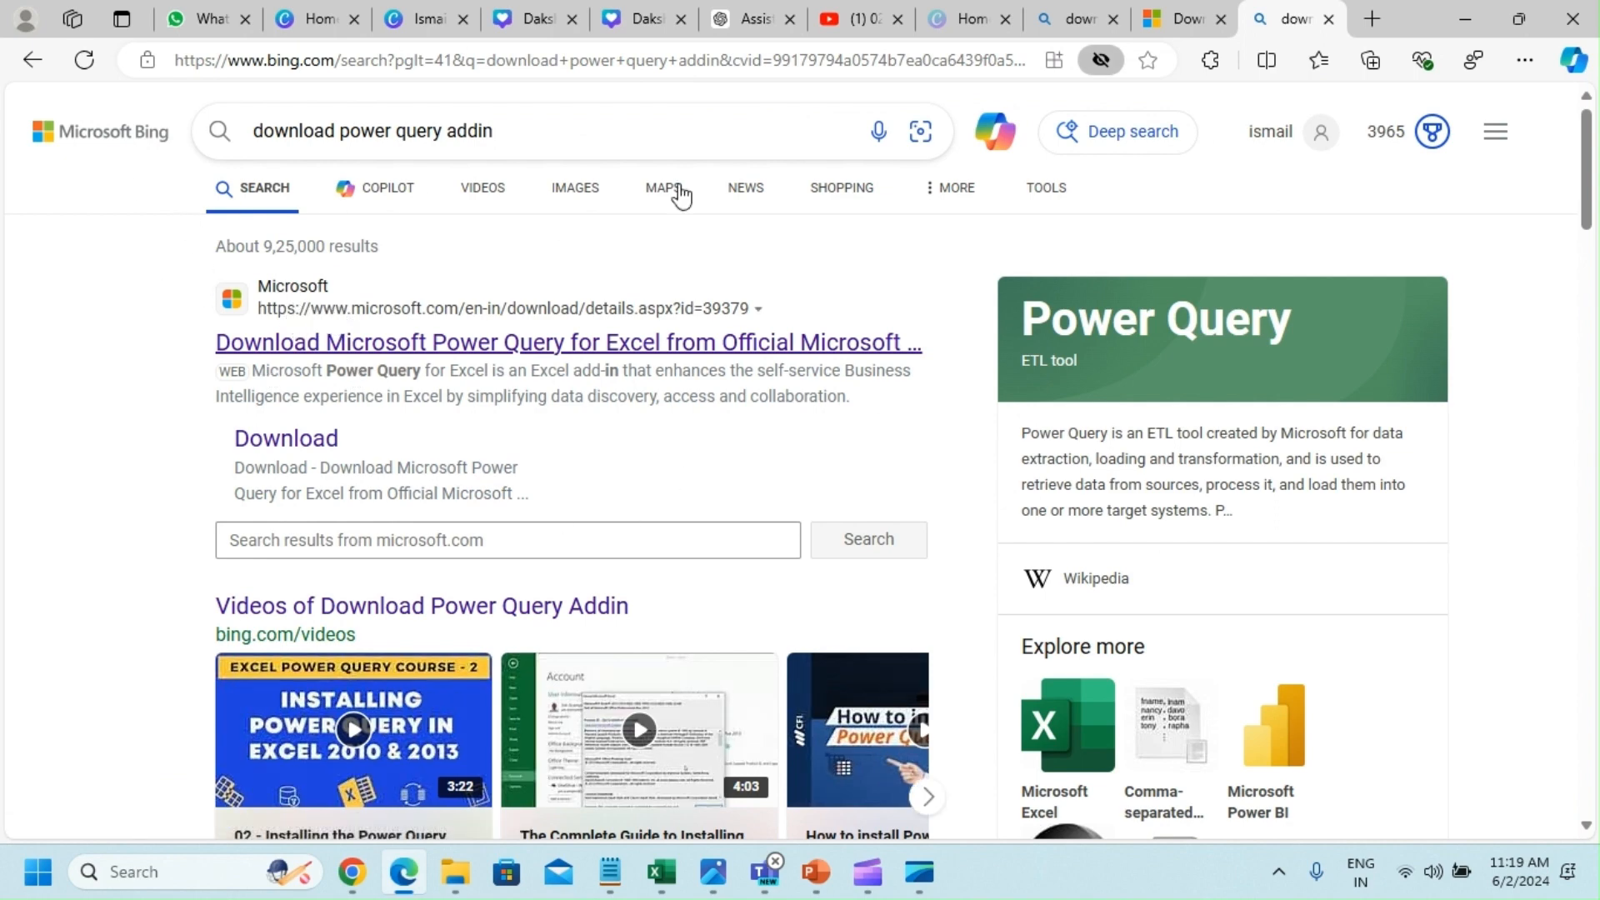
Step: Open google.com in a new browser tab and search for "download power query addin"
left_click(1377, 12)
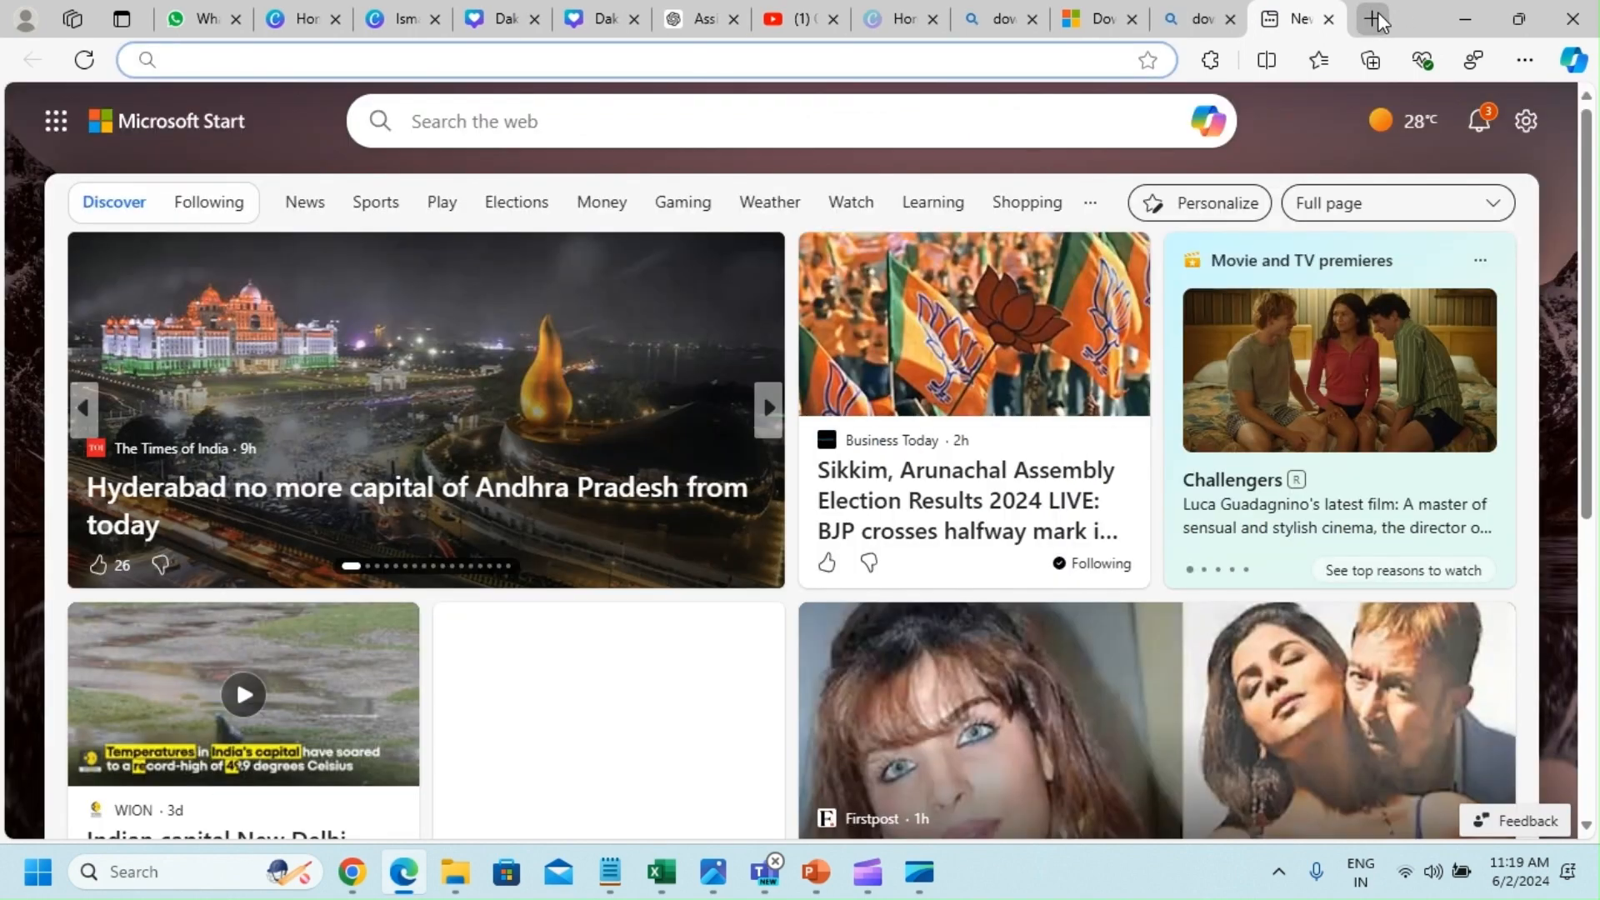
type("google.com")
key("Return")
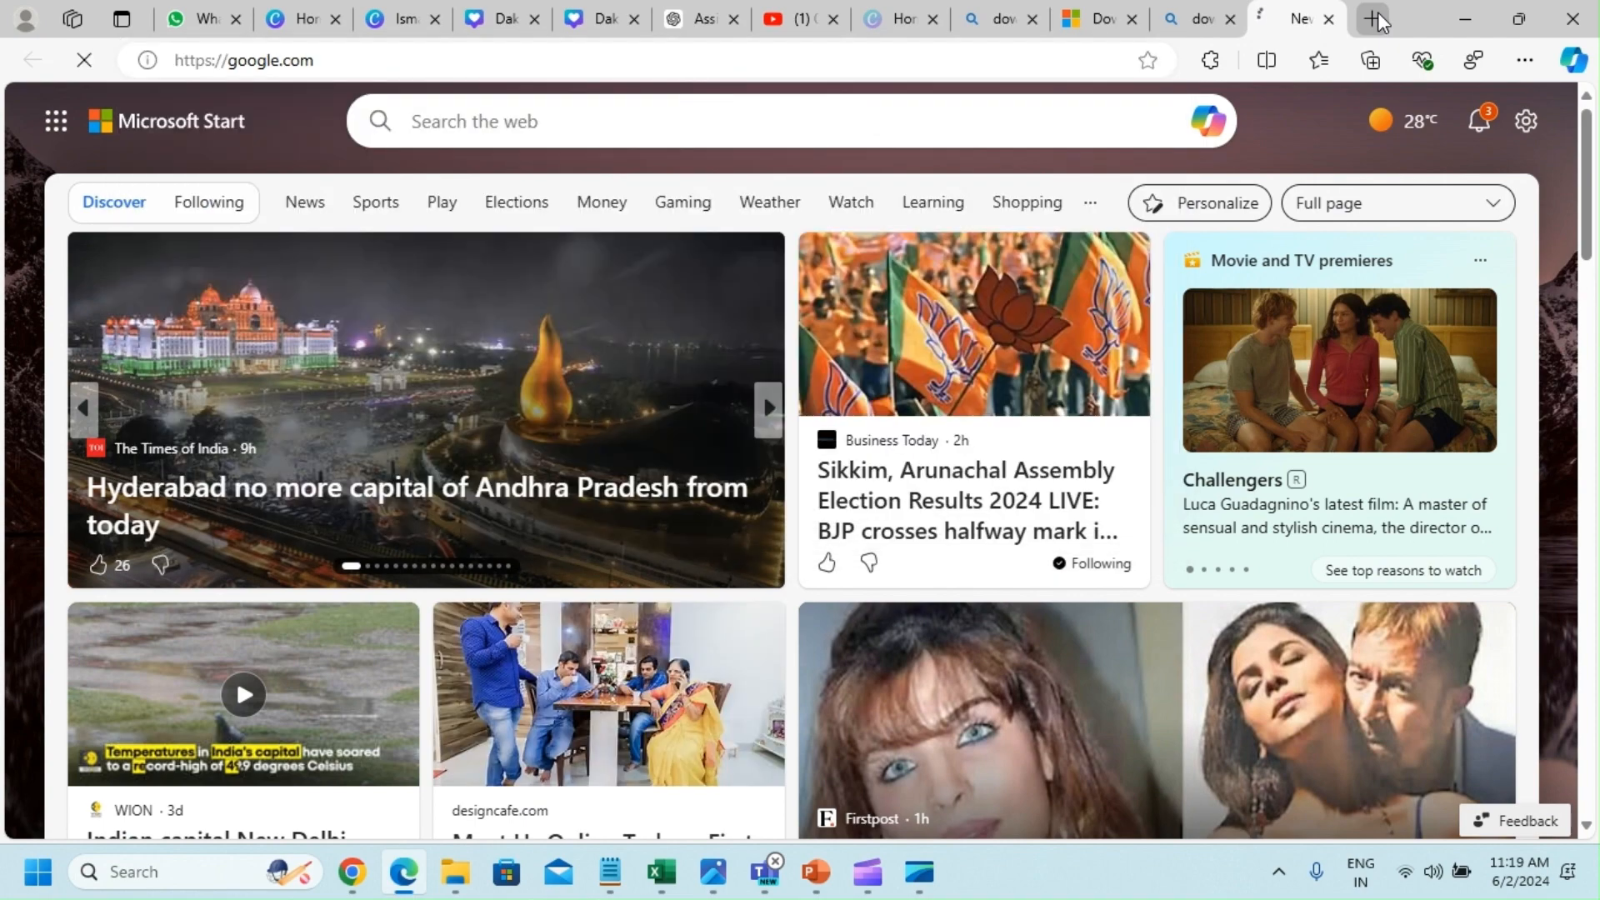
type("download power query addin")
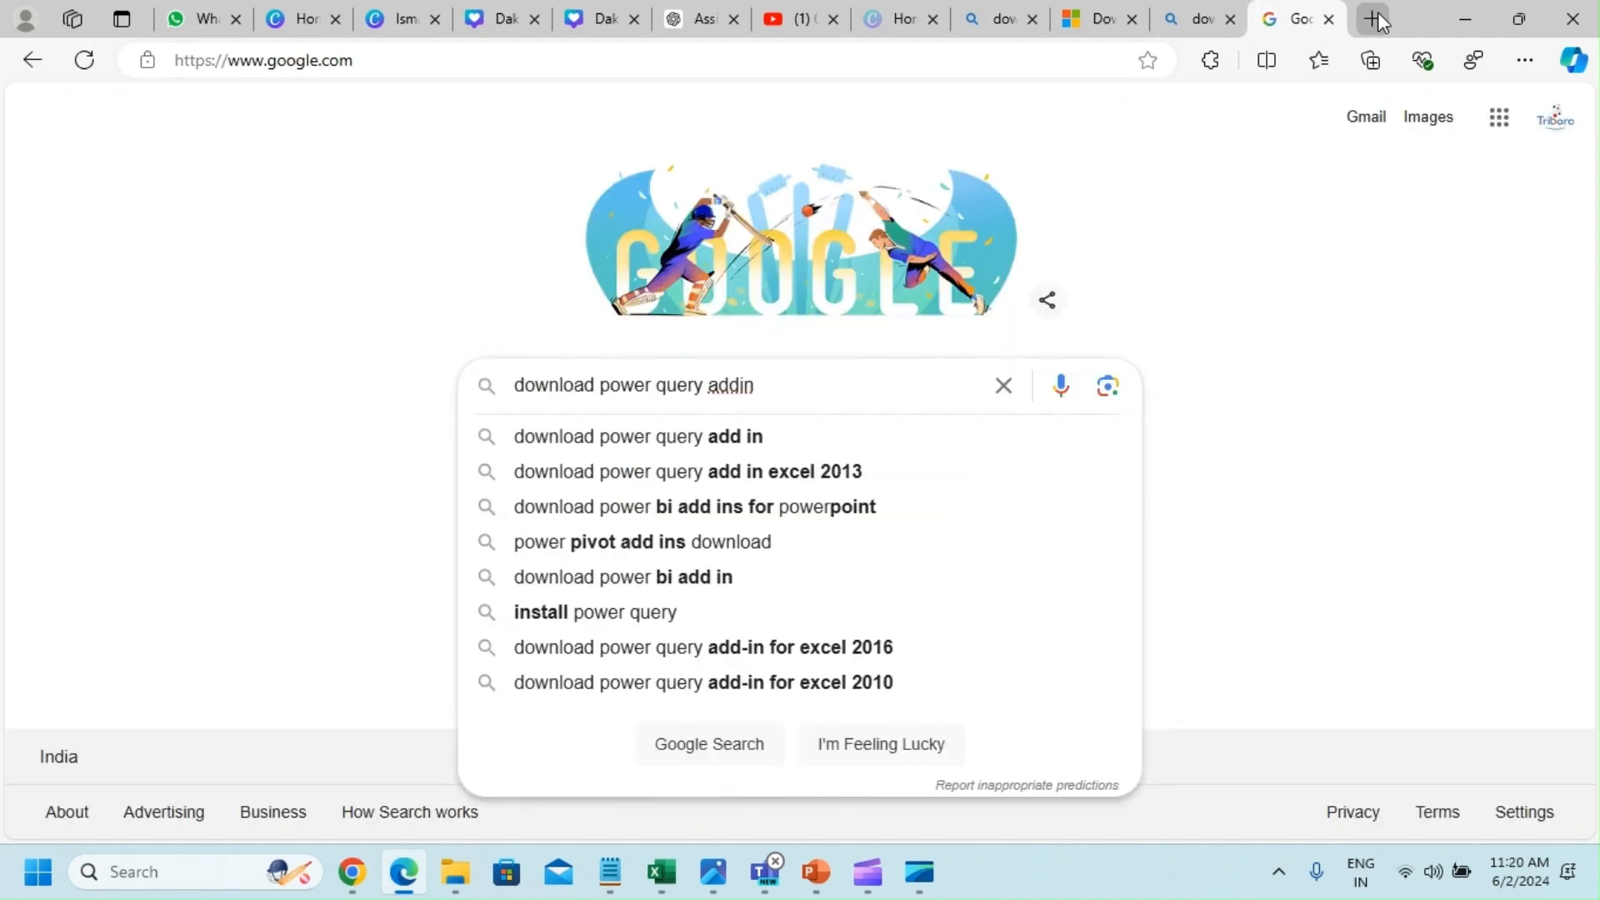
key("Return")
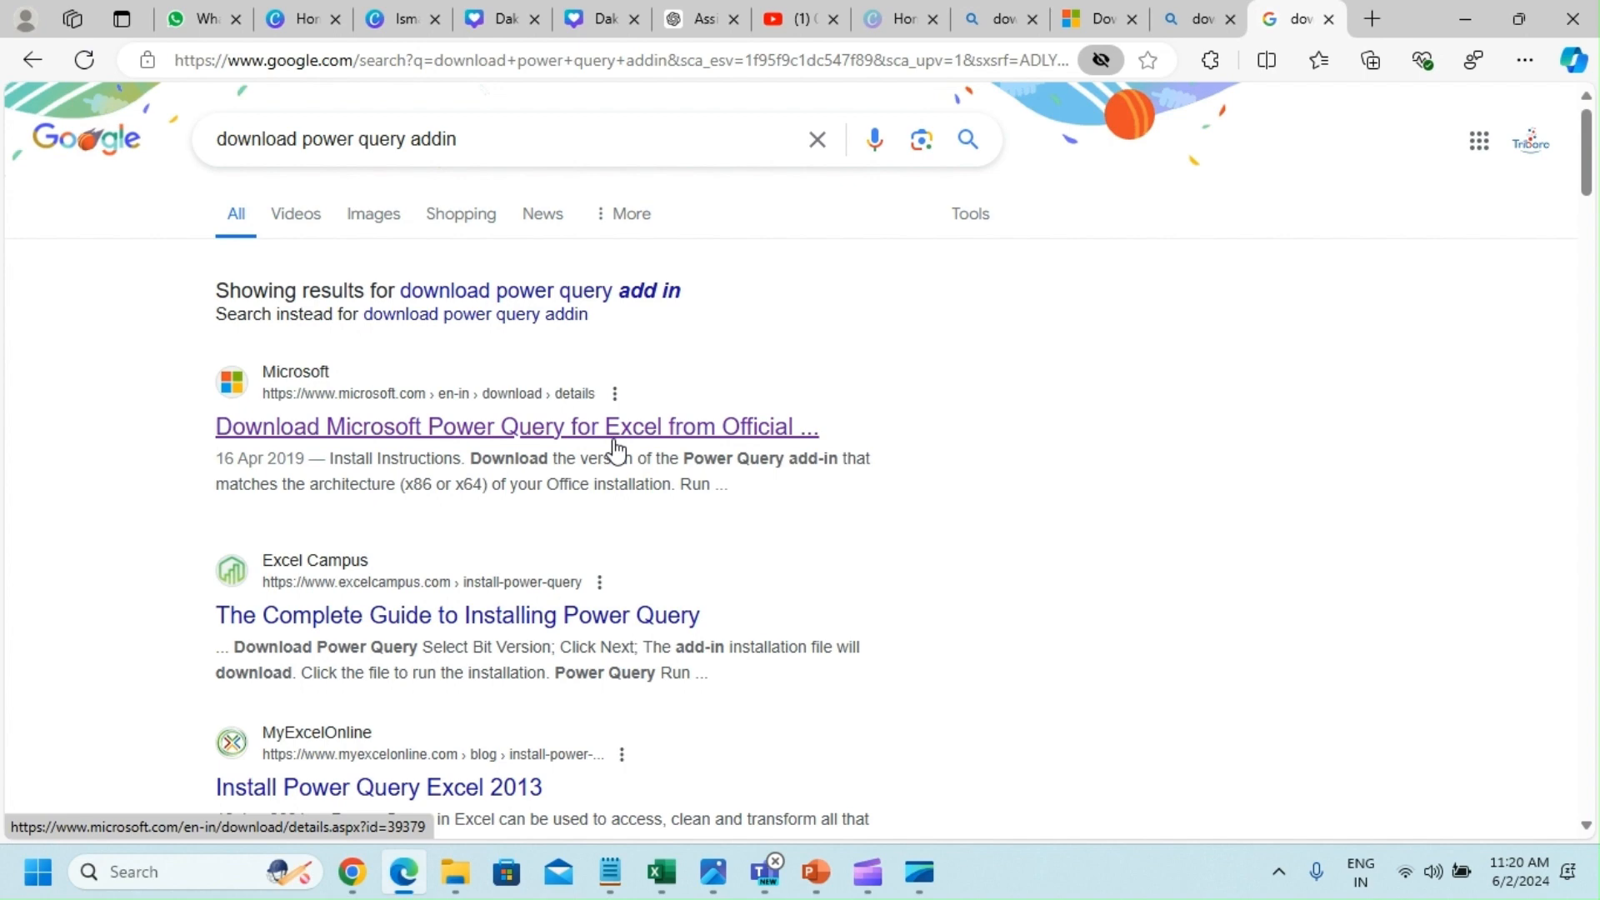
Step: Open Microsoft's official Power Query for Excel download page and examine its version, file and language details
left_click(673, 435)
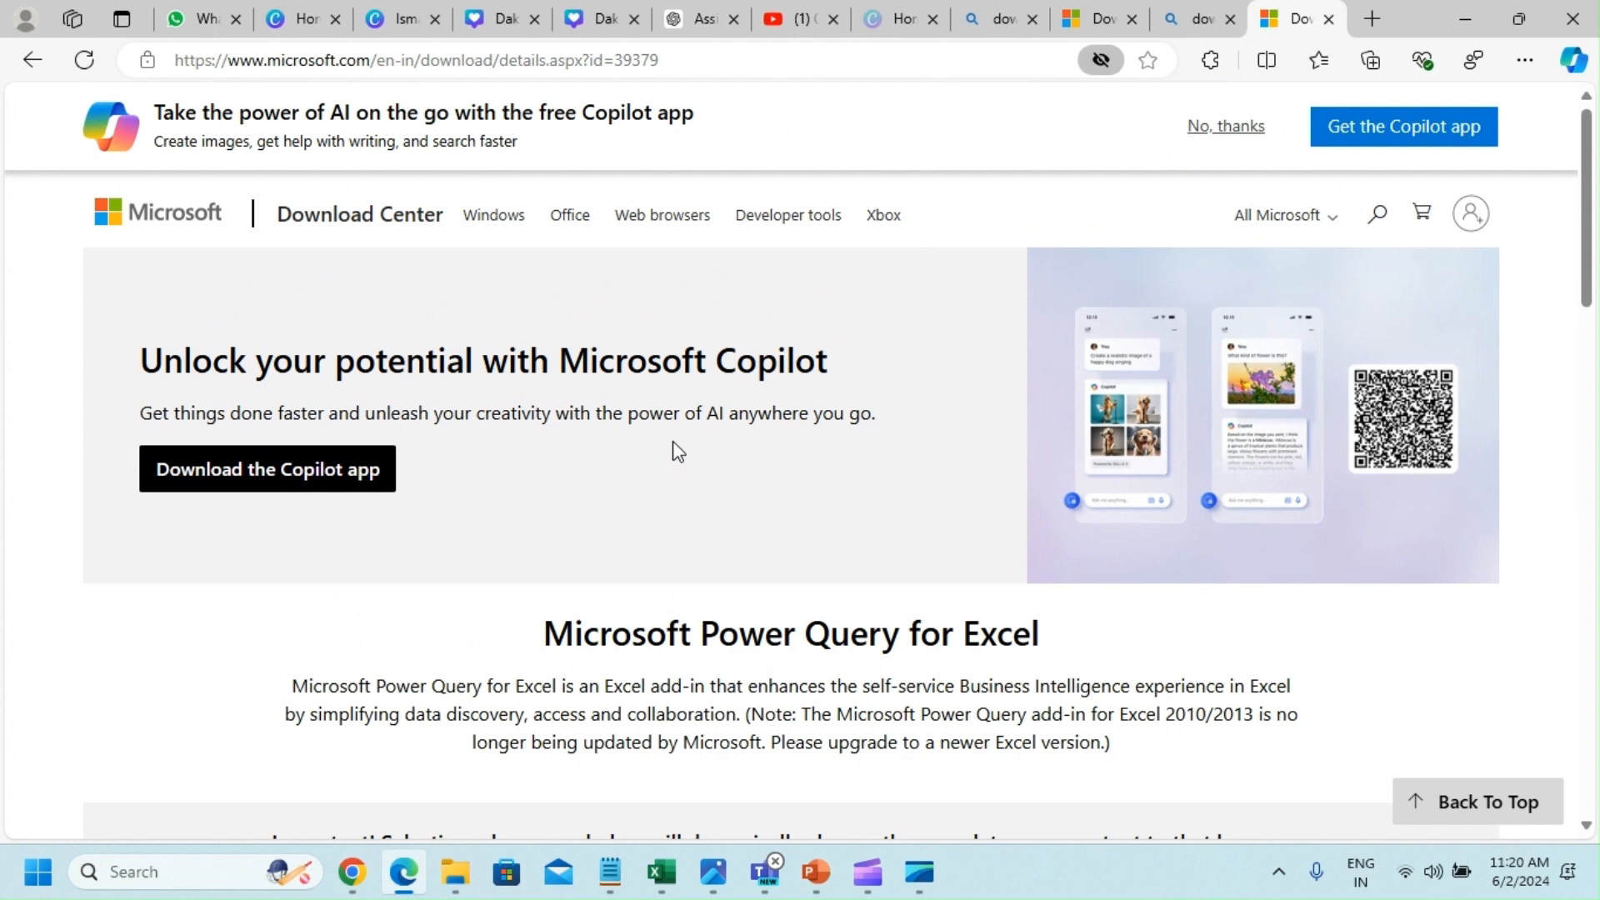
scroll(677, 451, "down", 6)
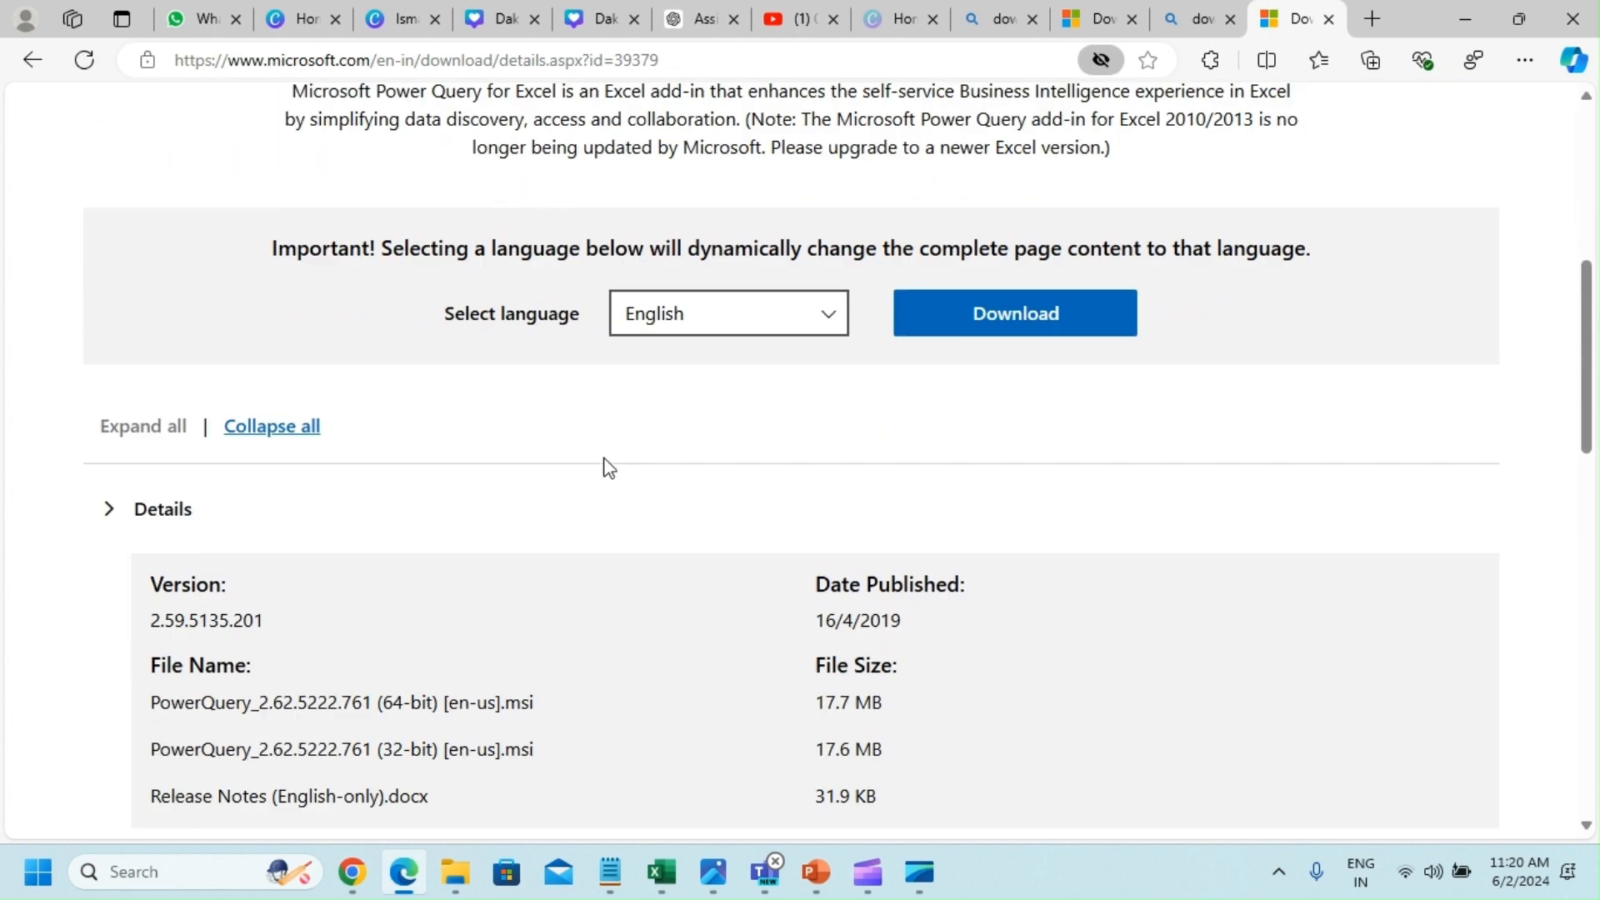
scroll(607, 467, "down", 2)
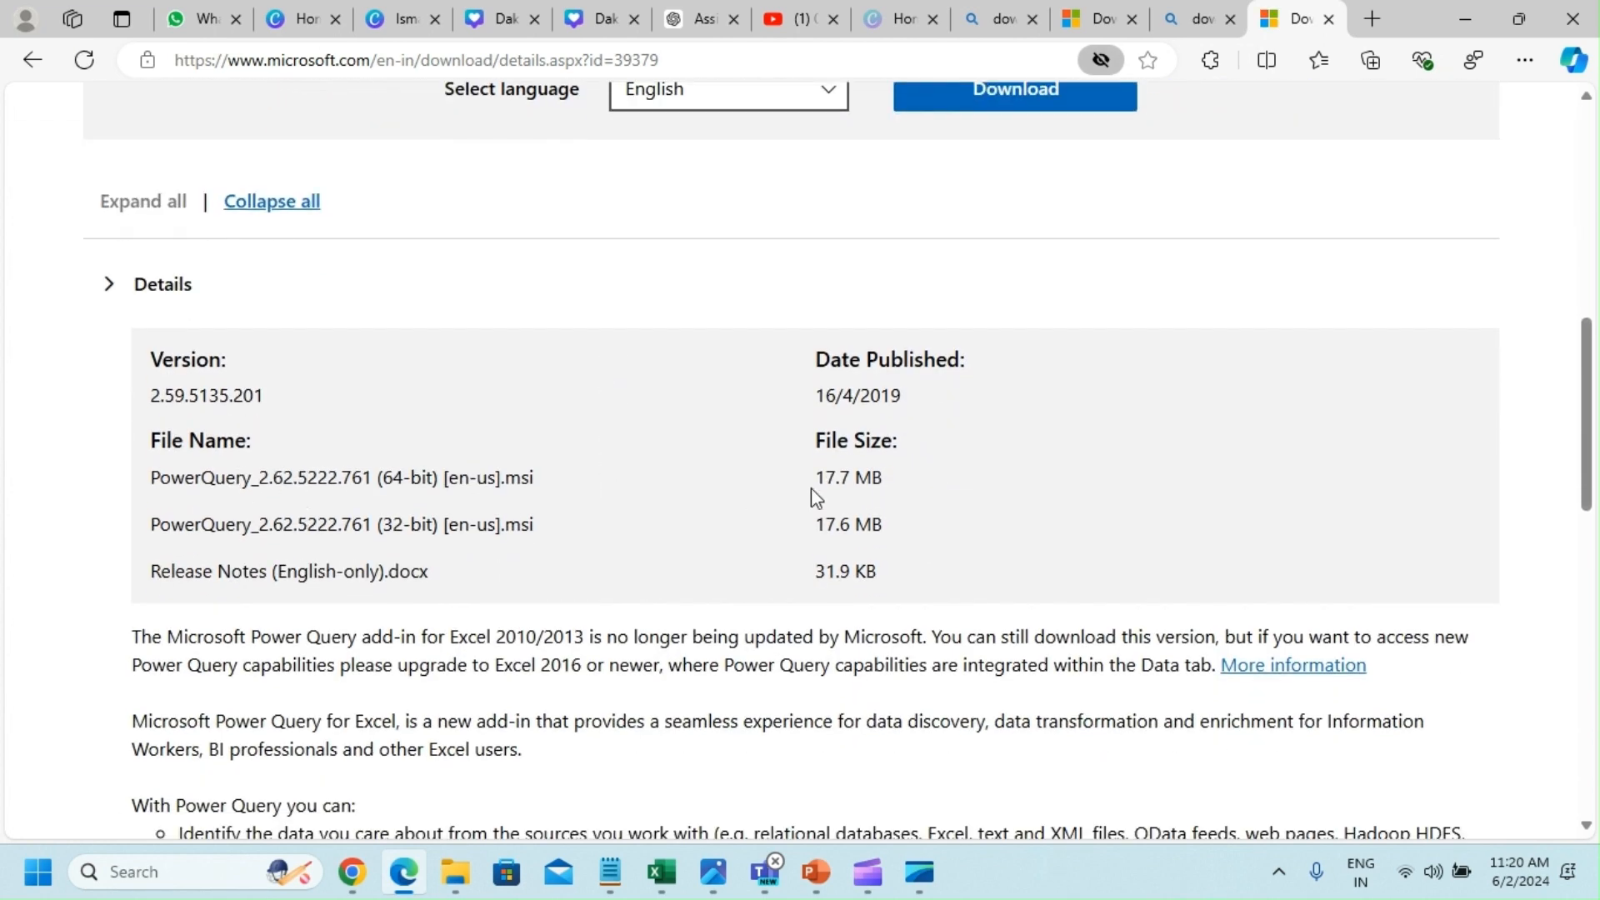
scroll(804, 504, "up", 3)
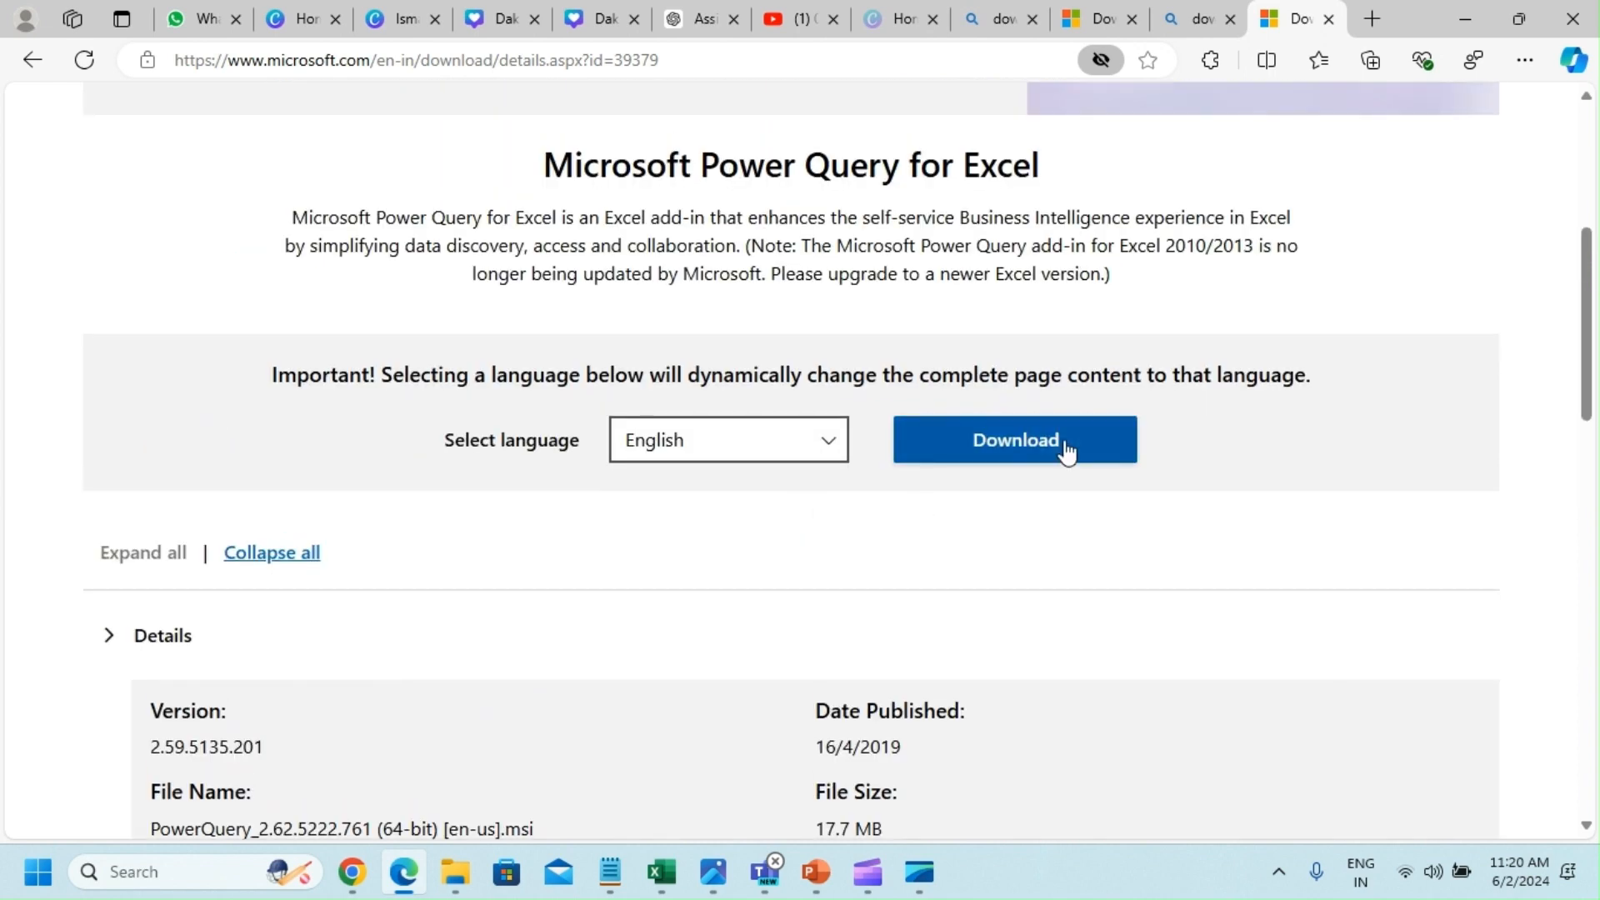
scroll(970, 479, "up", 3)
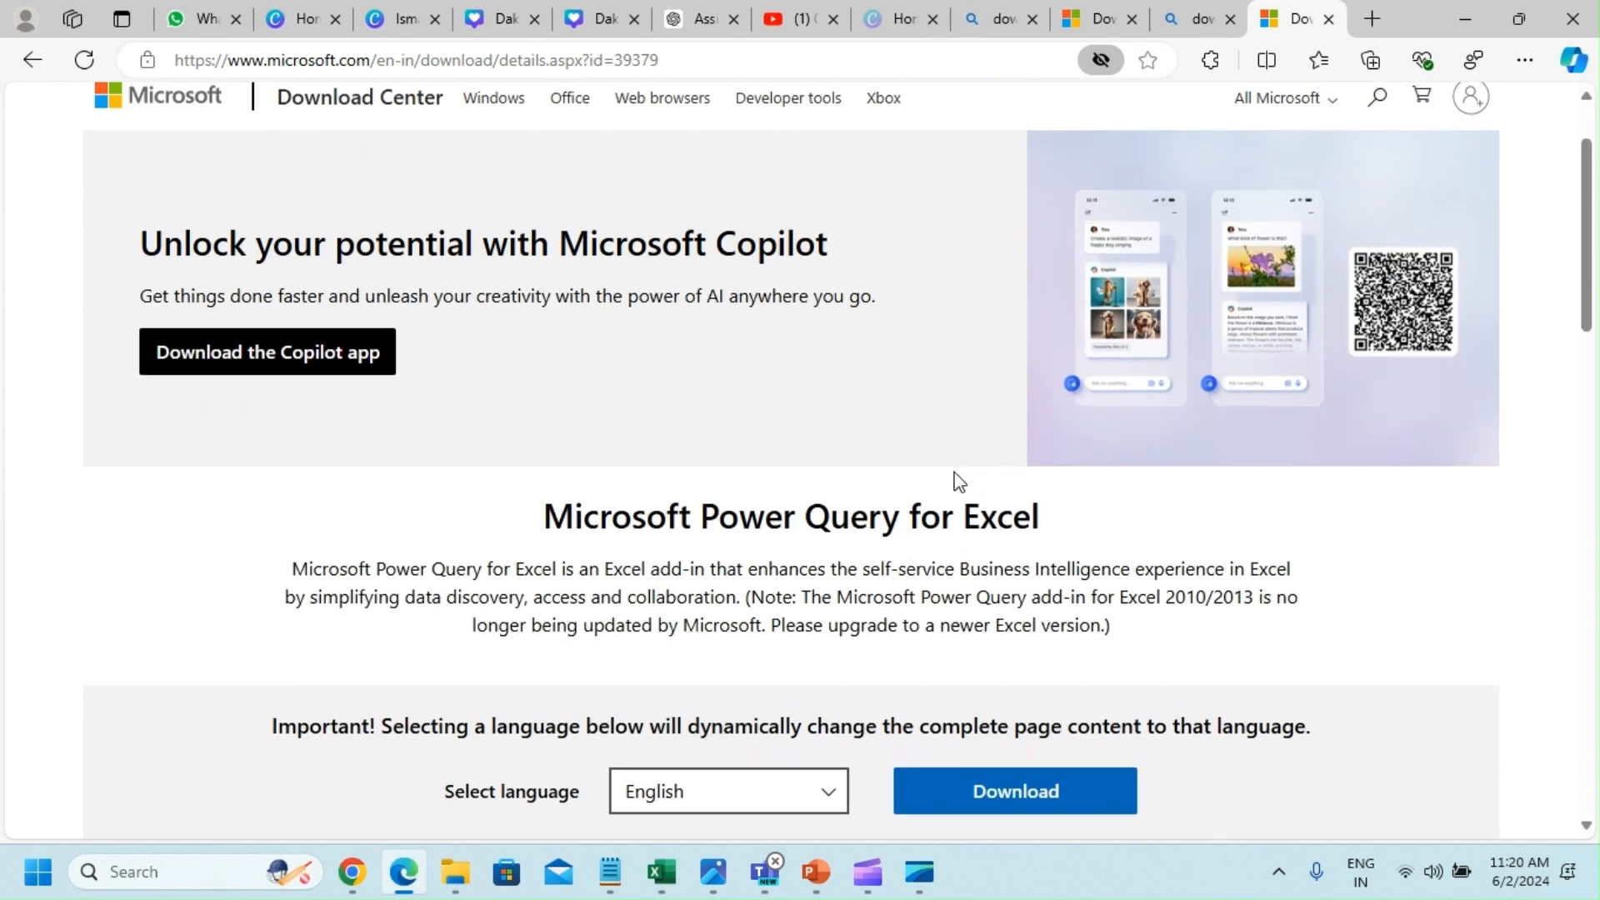
scroll(958, 481, "down", 2)
Step: Try choosing the 64-bit and then the 32-bit PowerQuery installer among the available downloads, and close the choices without downloading
left_click(1018, 556)
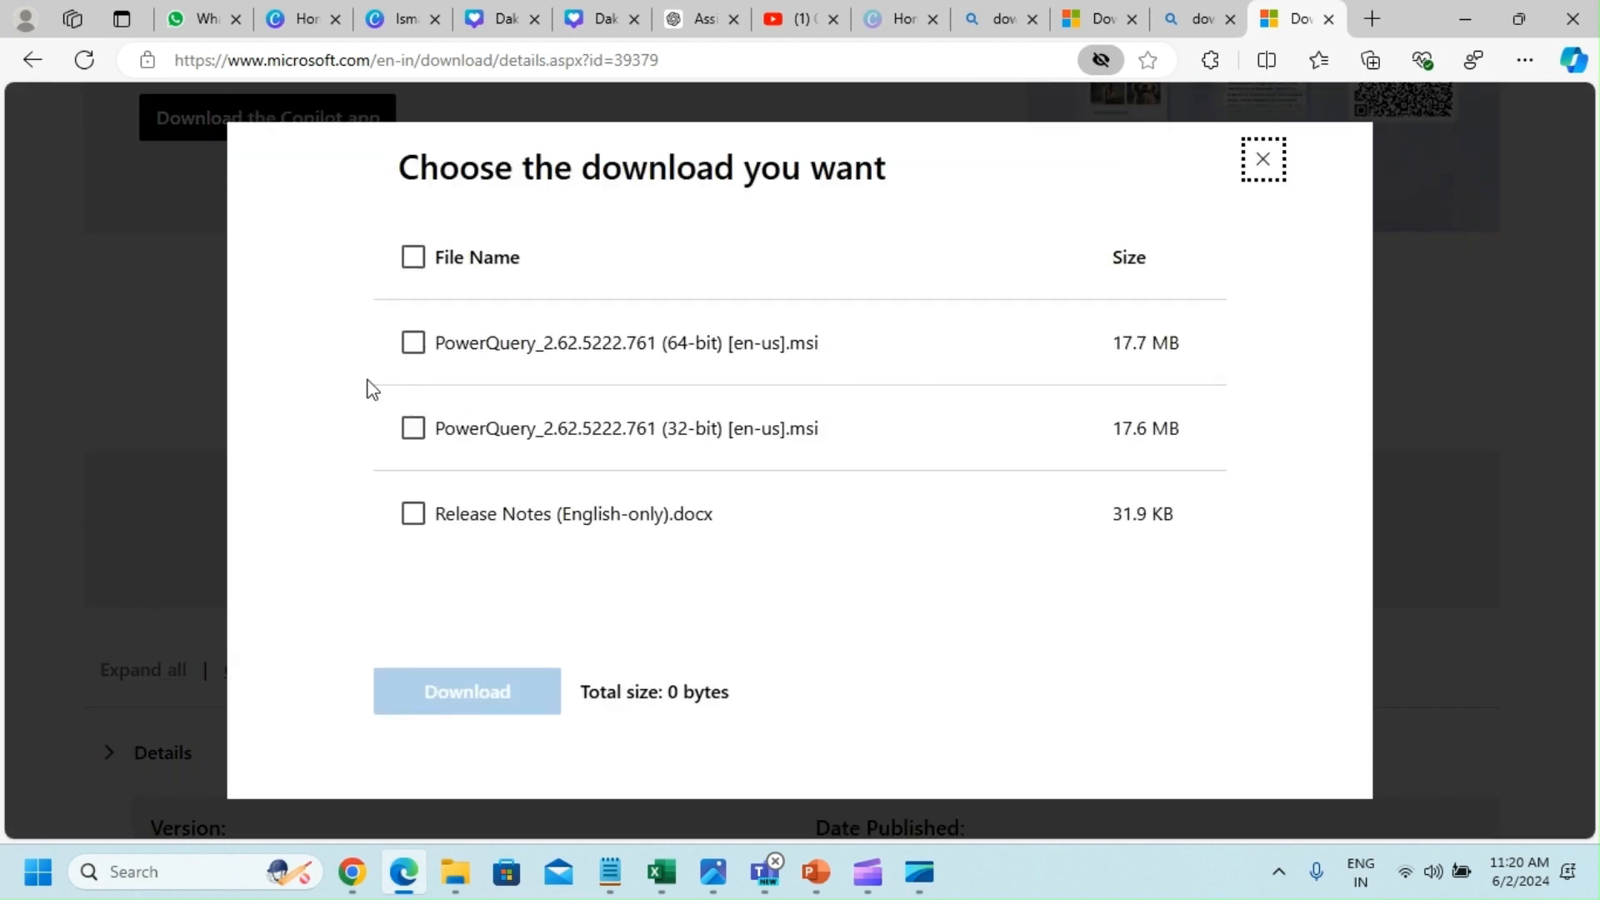
left_click(416, 349)
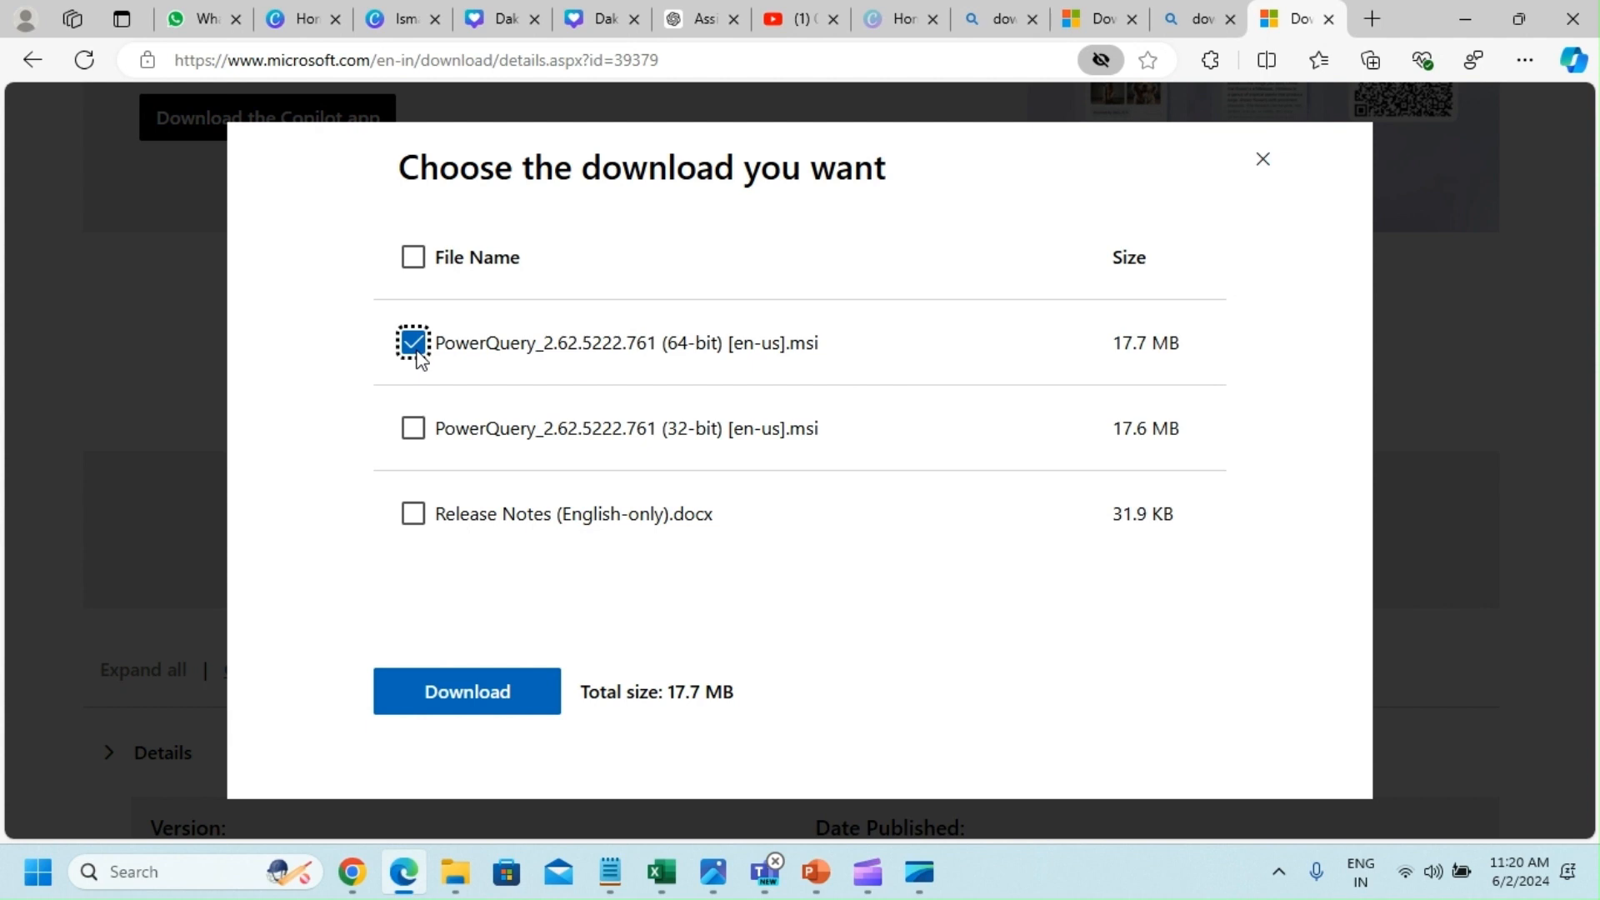
left_click(415, 349)
left_click(414, 432)
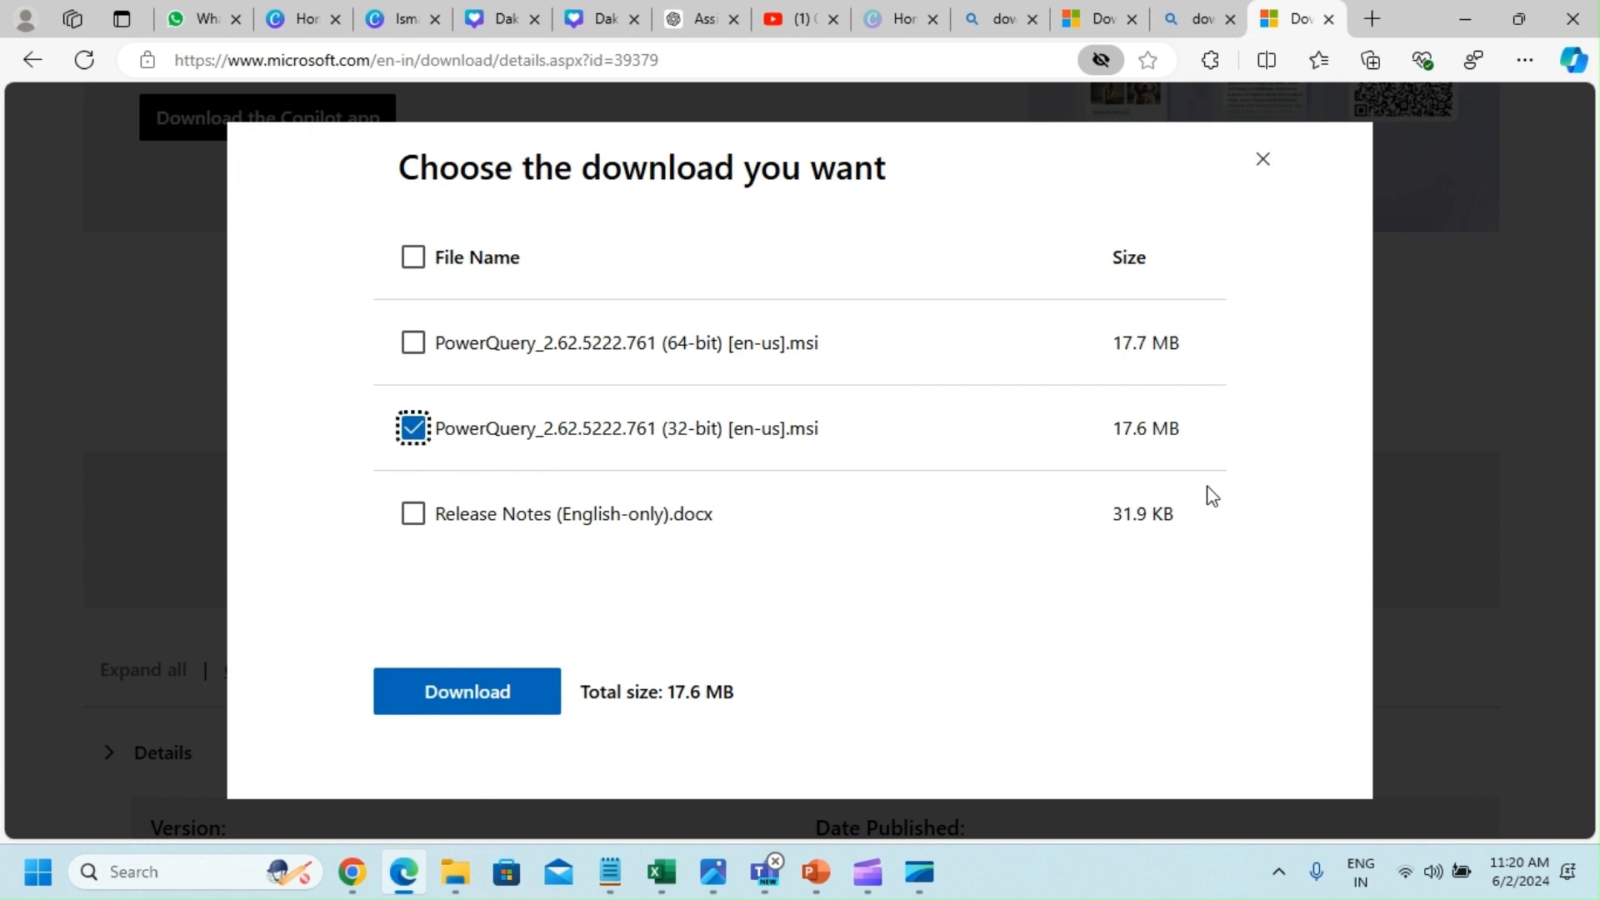
left_click(1262, 162)
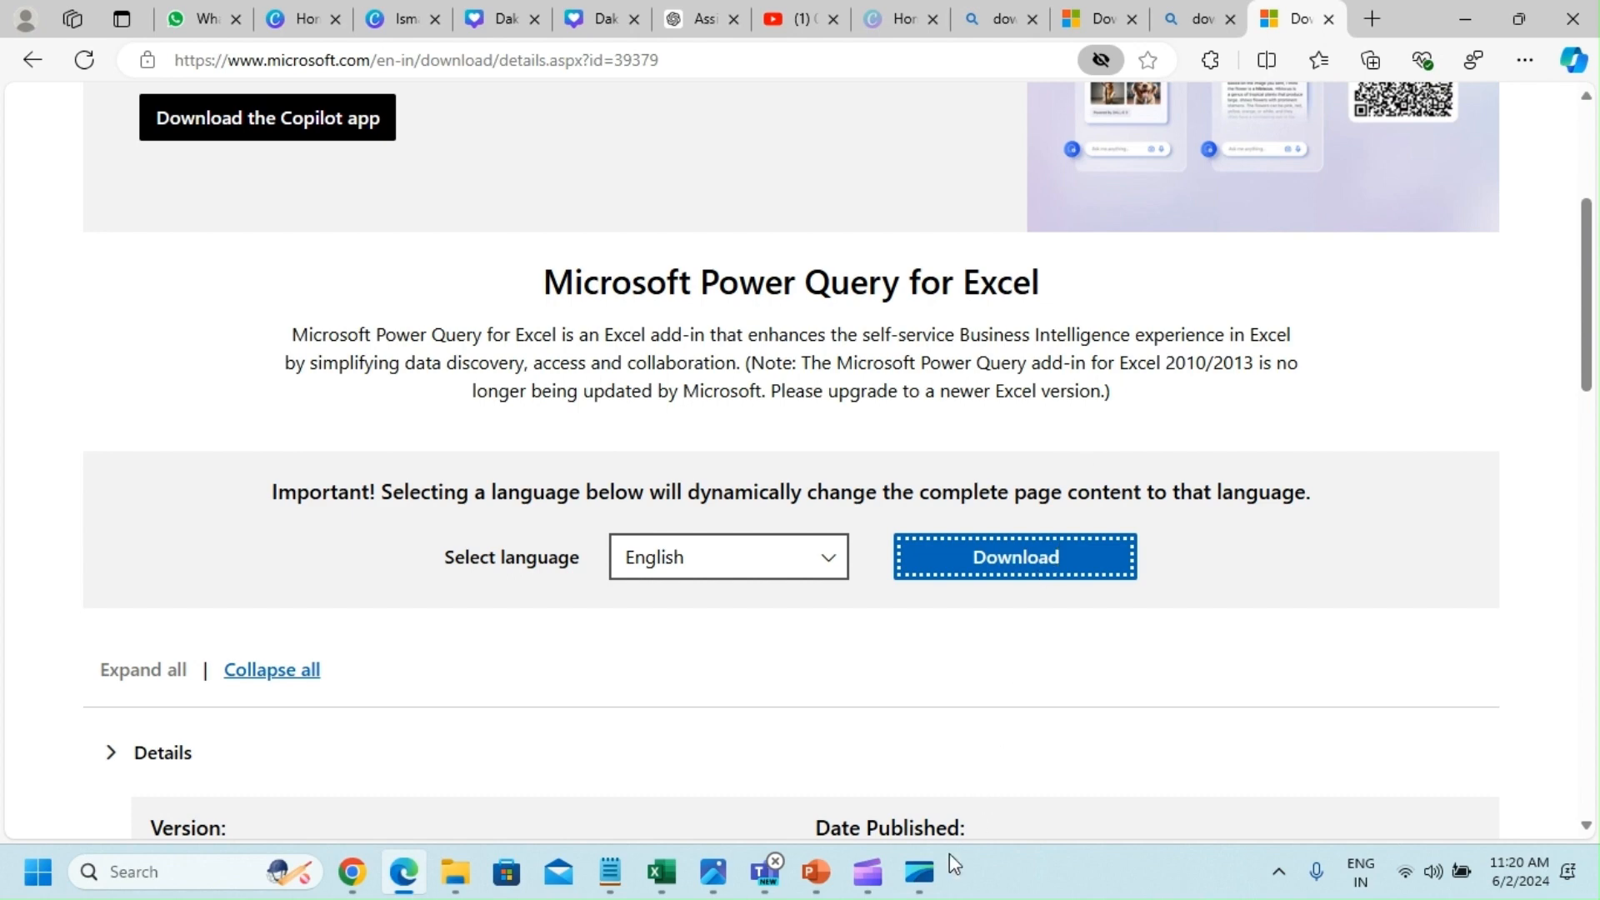
Step: Switch to the Book2 workbook in Excel and bring up the add-ins settings in Excel Options
mouse_move(662, 872)
left_click(791, 827)
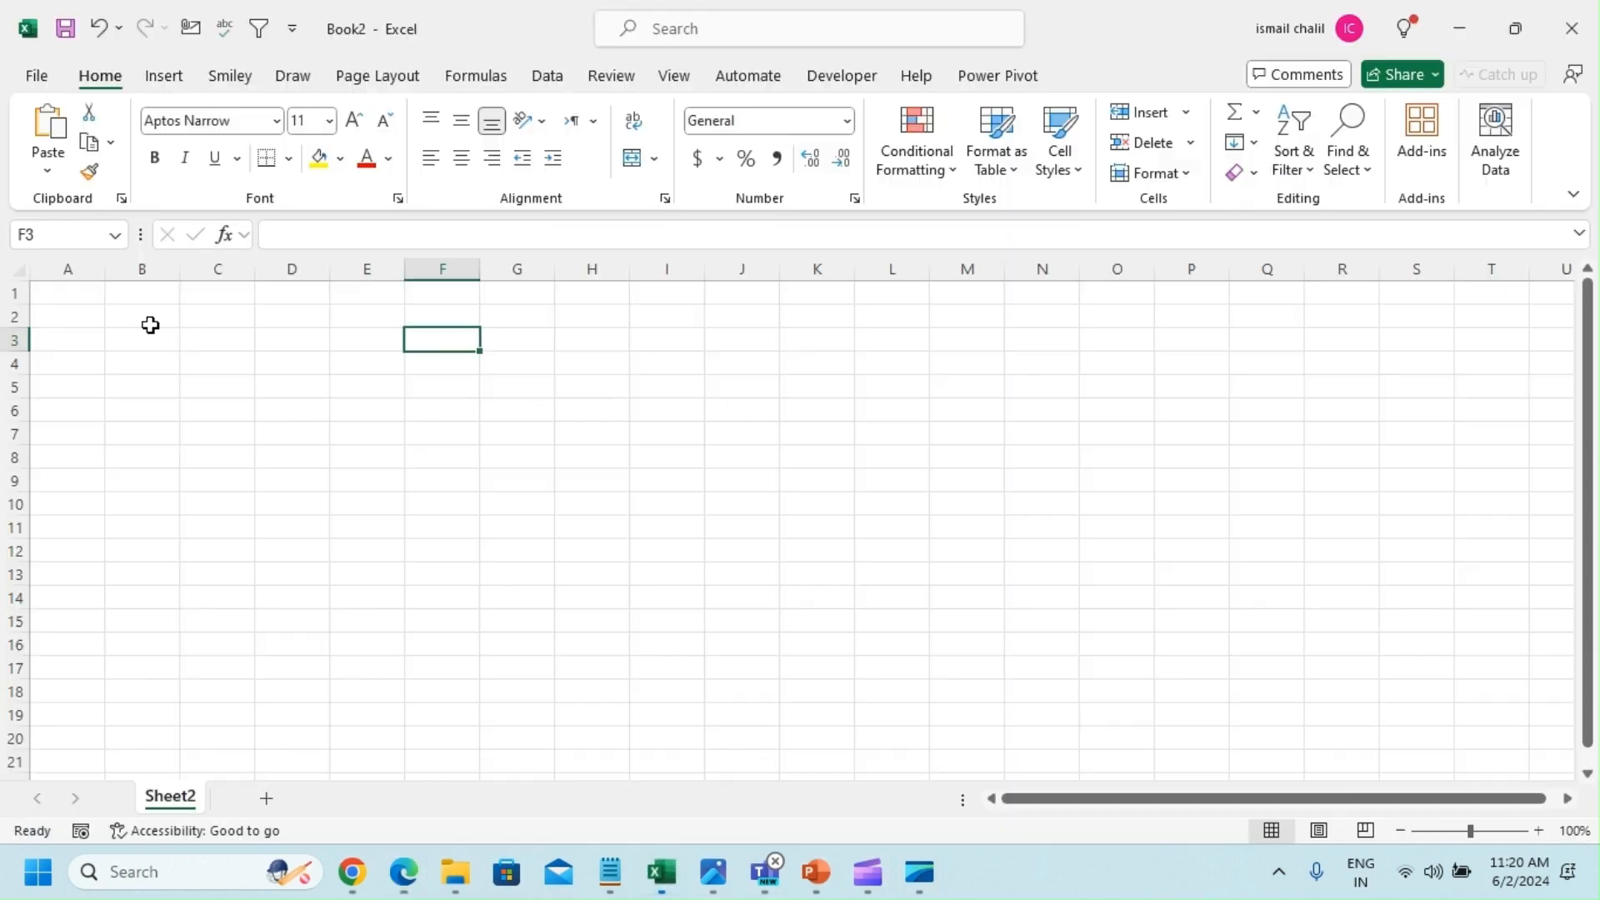
left_click(33, 76)
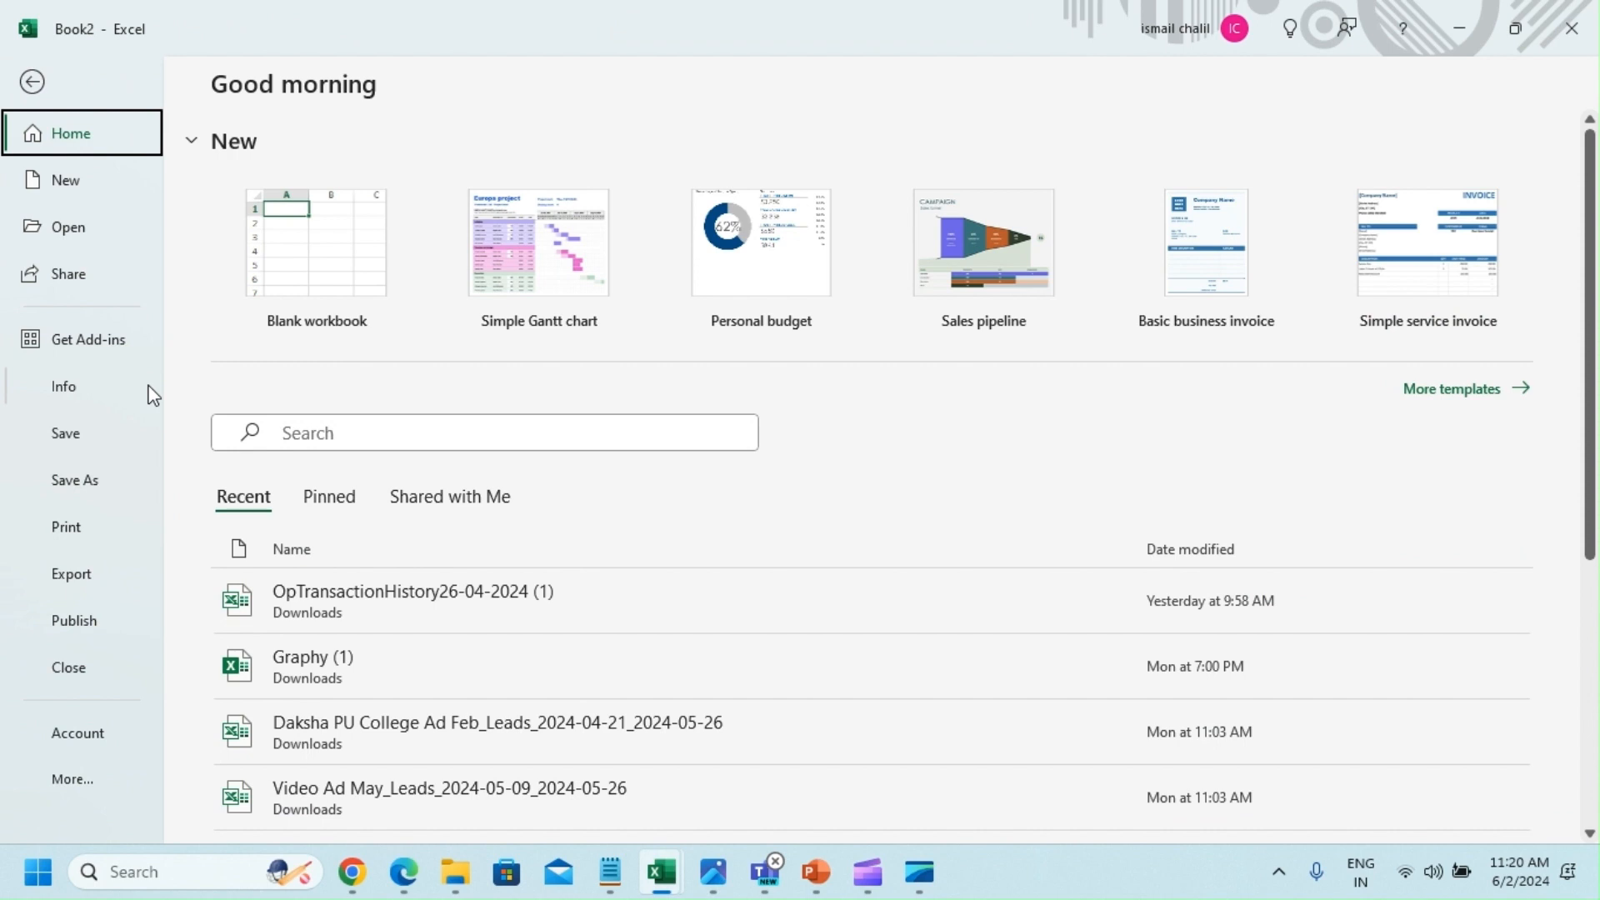
left_click(74, 775)
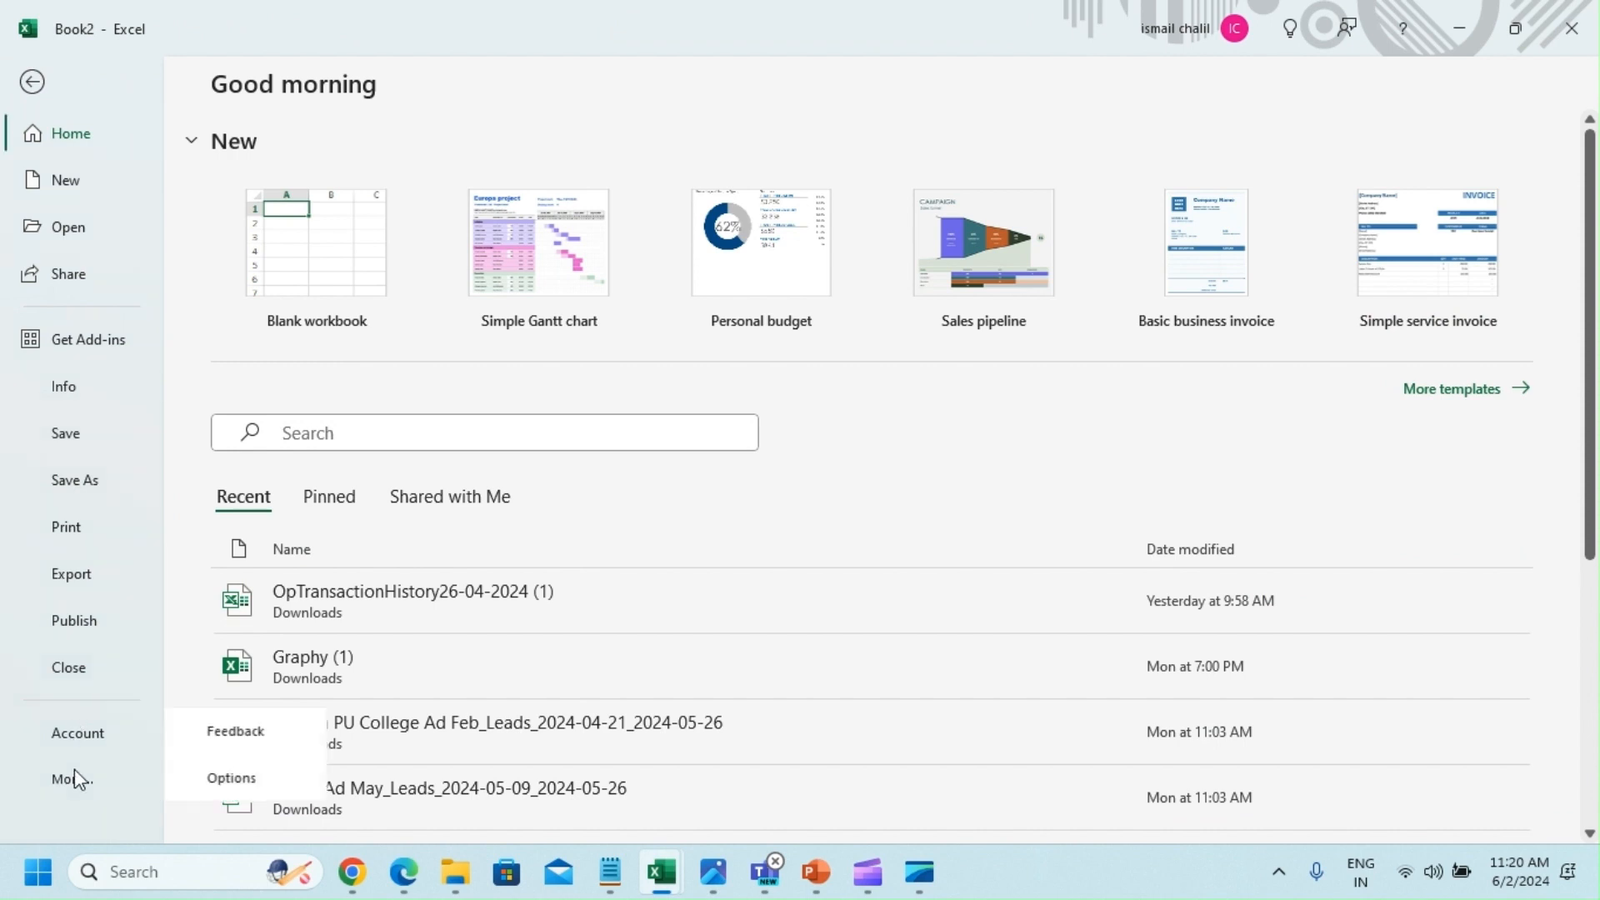
left_click(231, 777)
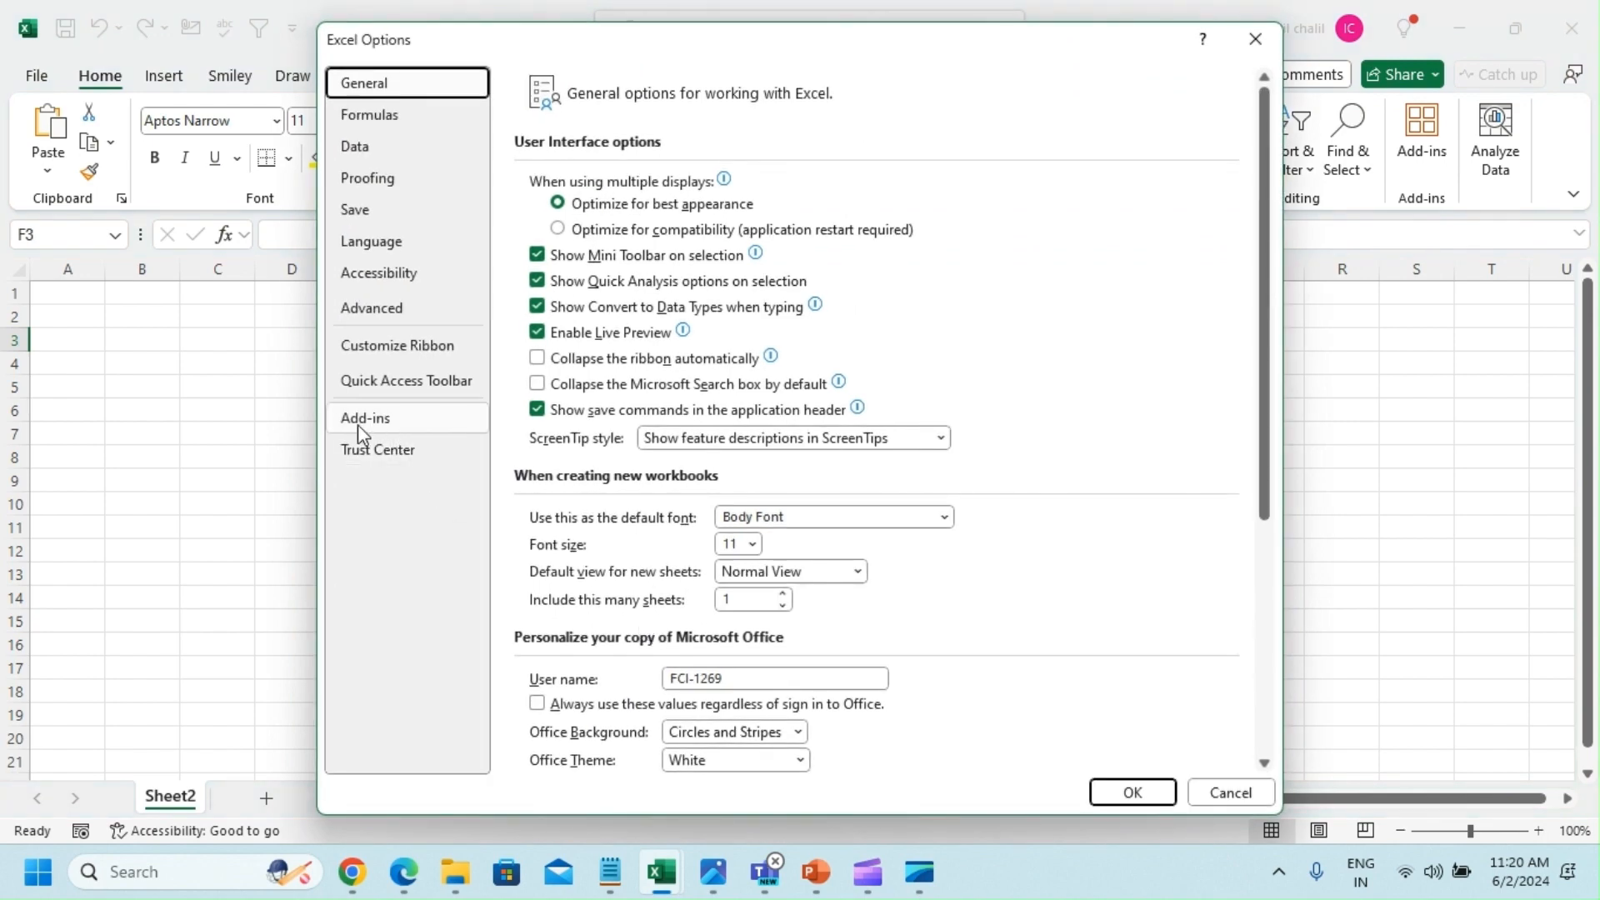
left_click(376, 420)
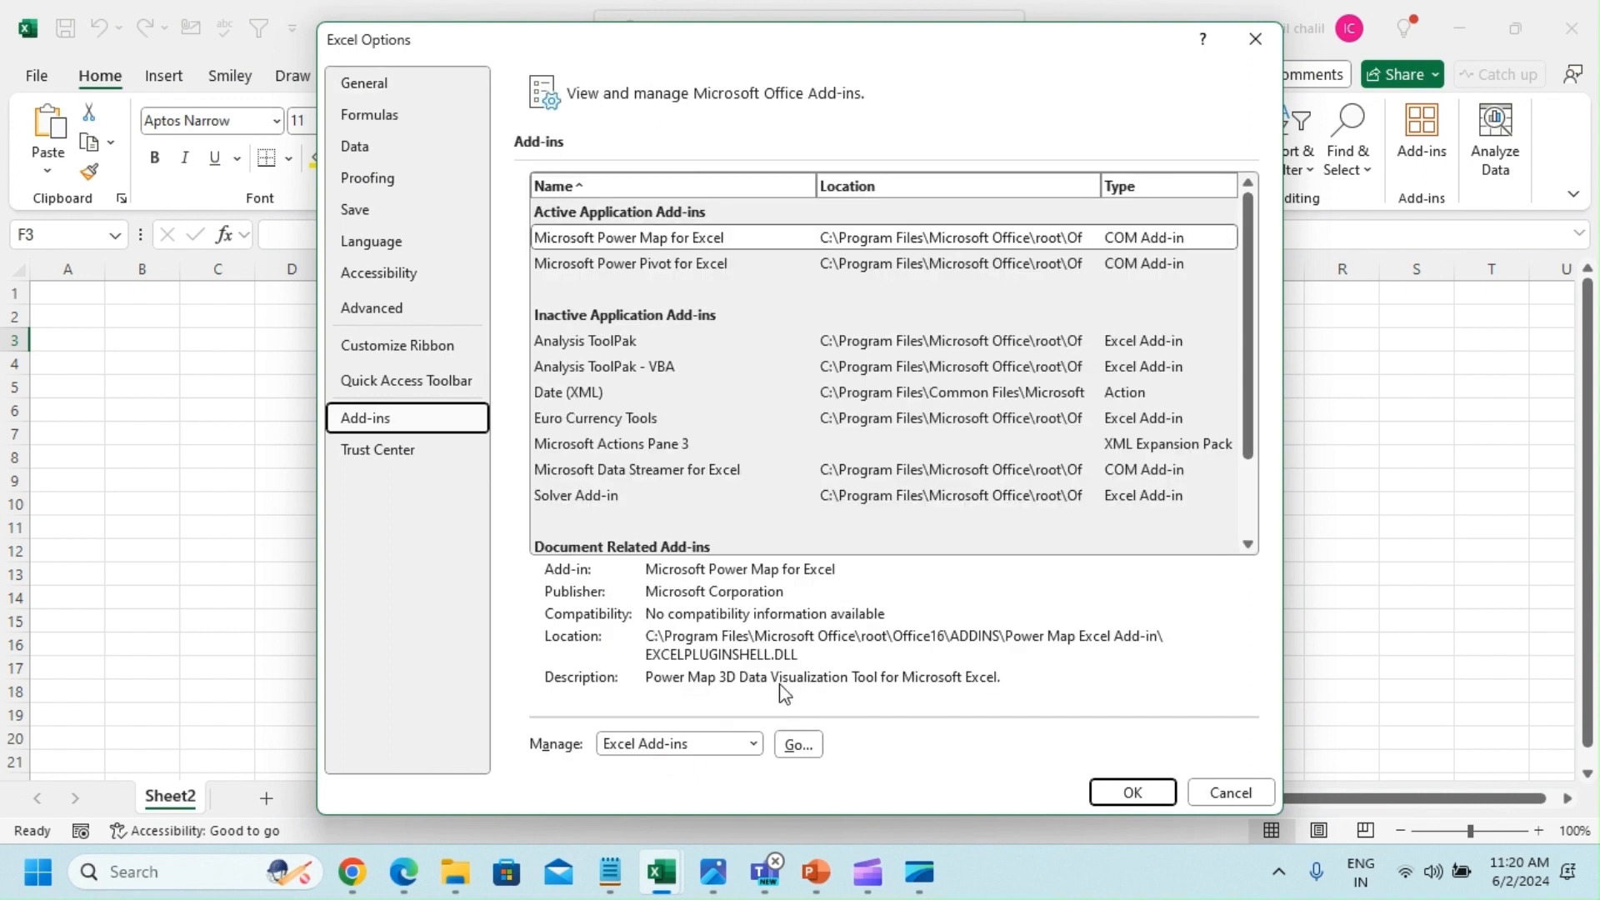
Step: Choose COM Add-ins to manage, check the list of available add-ins, and accept it as is
left_click(712, 746)
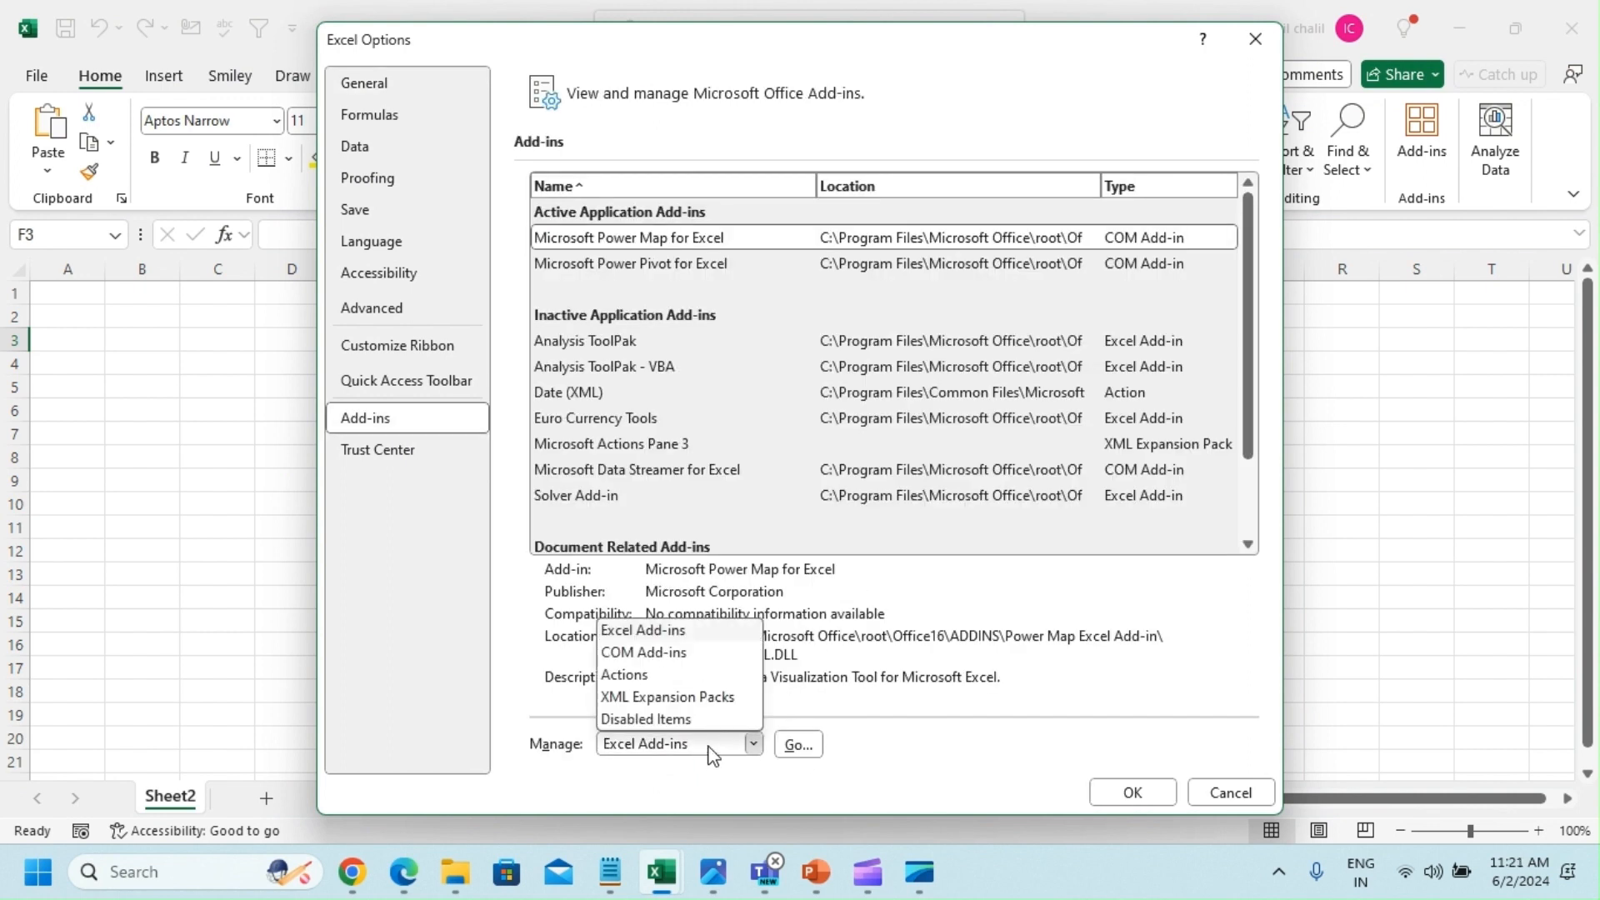
left_click(688, 654)
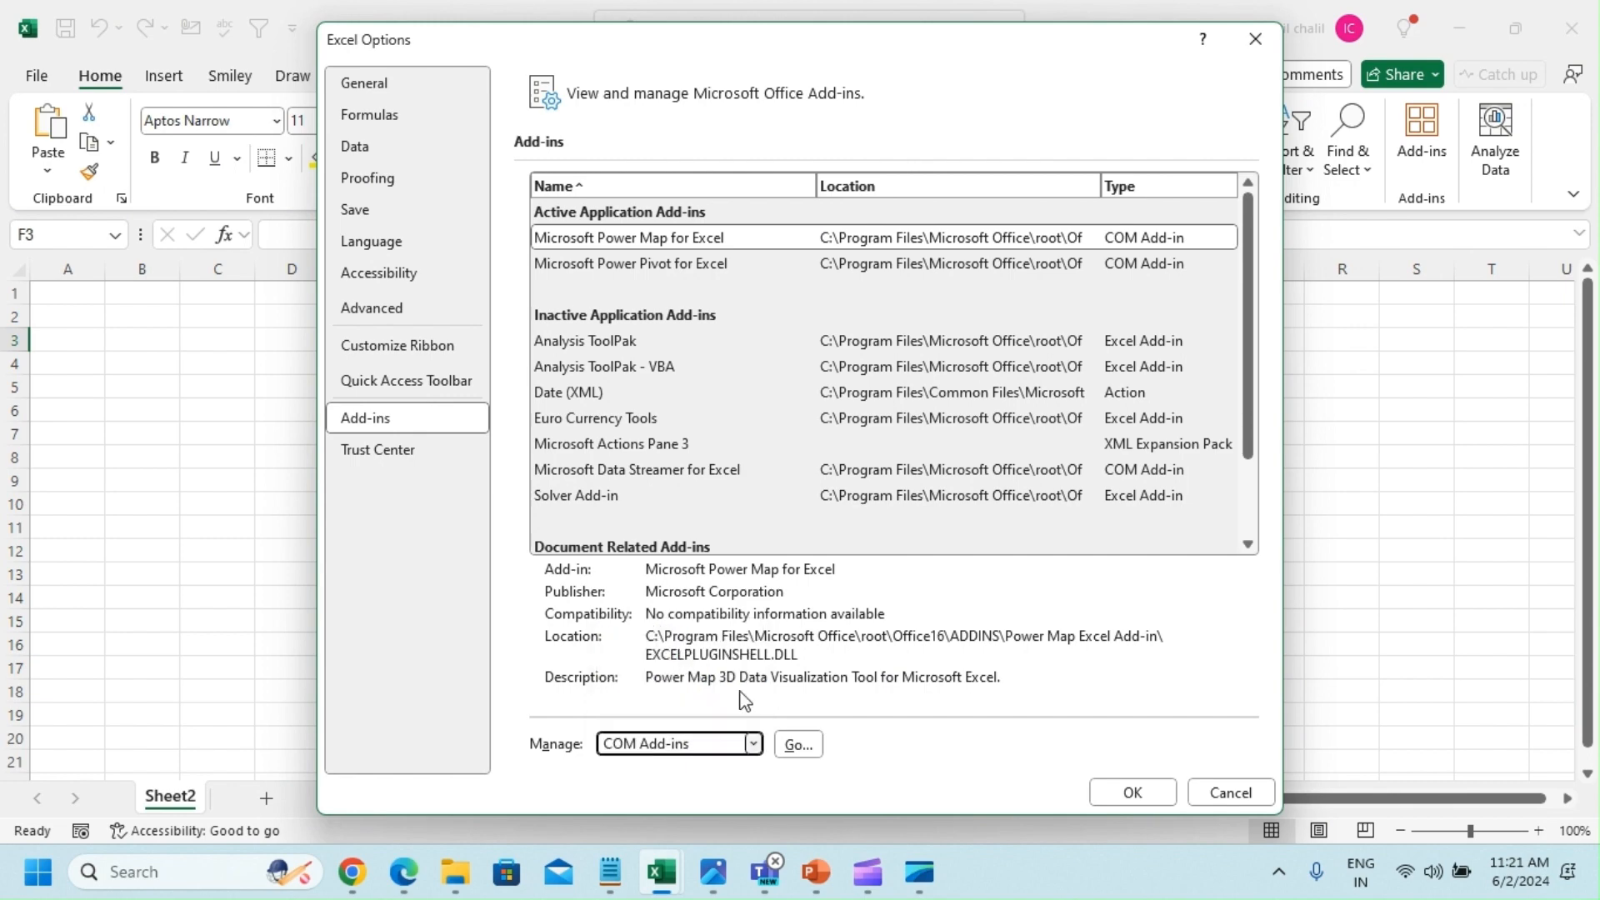
left_click(799, 746)
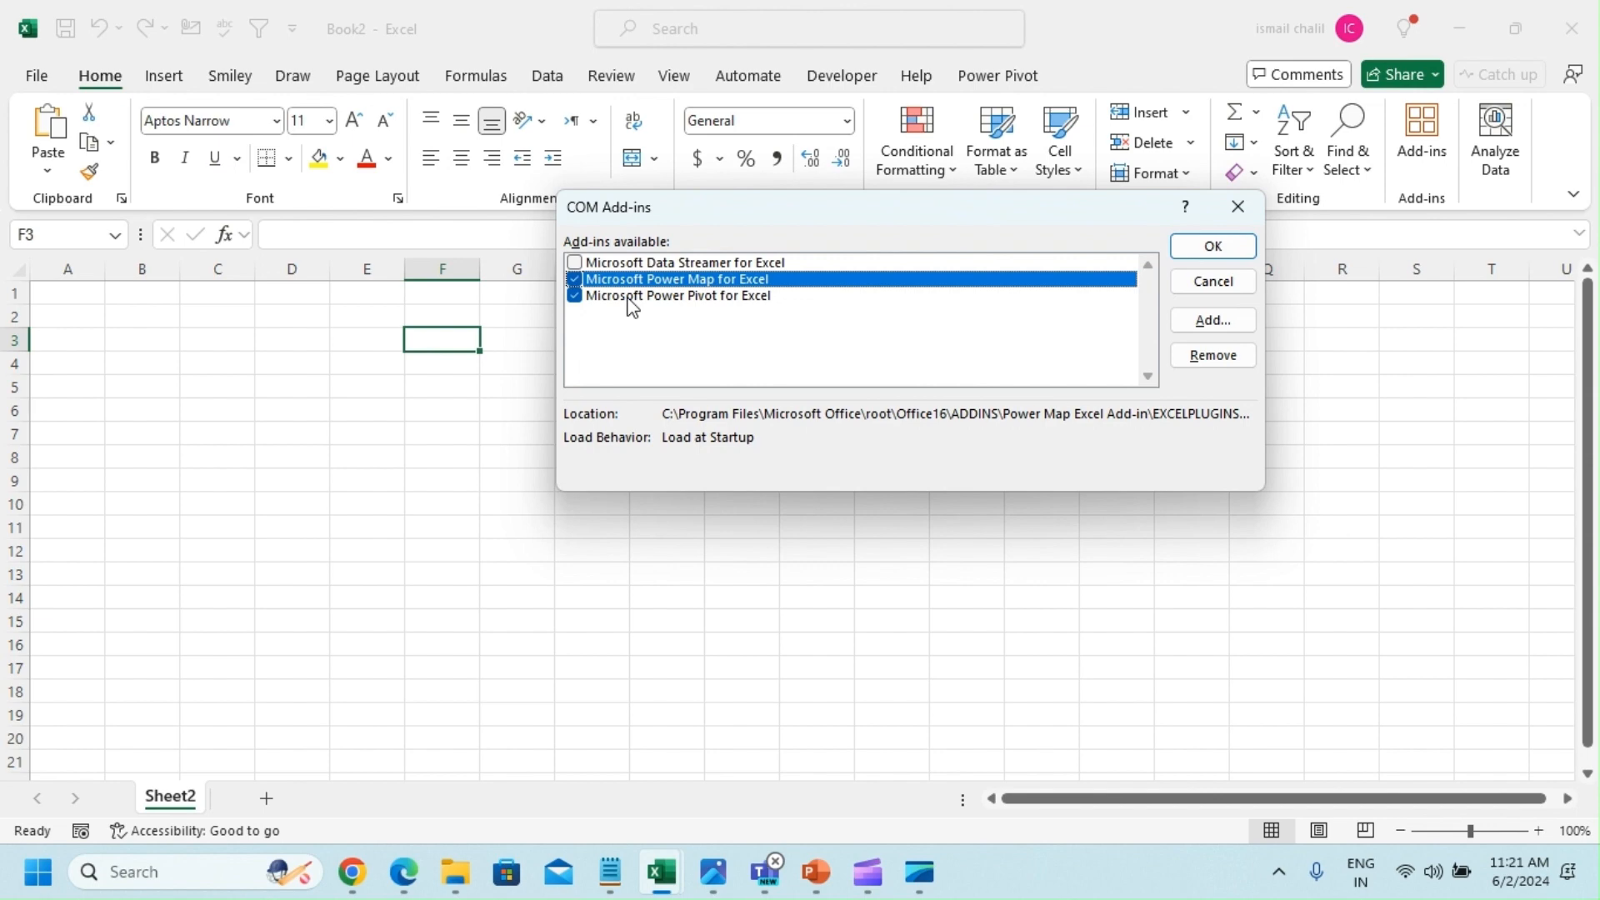
left_click(1204, 247)
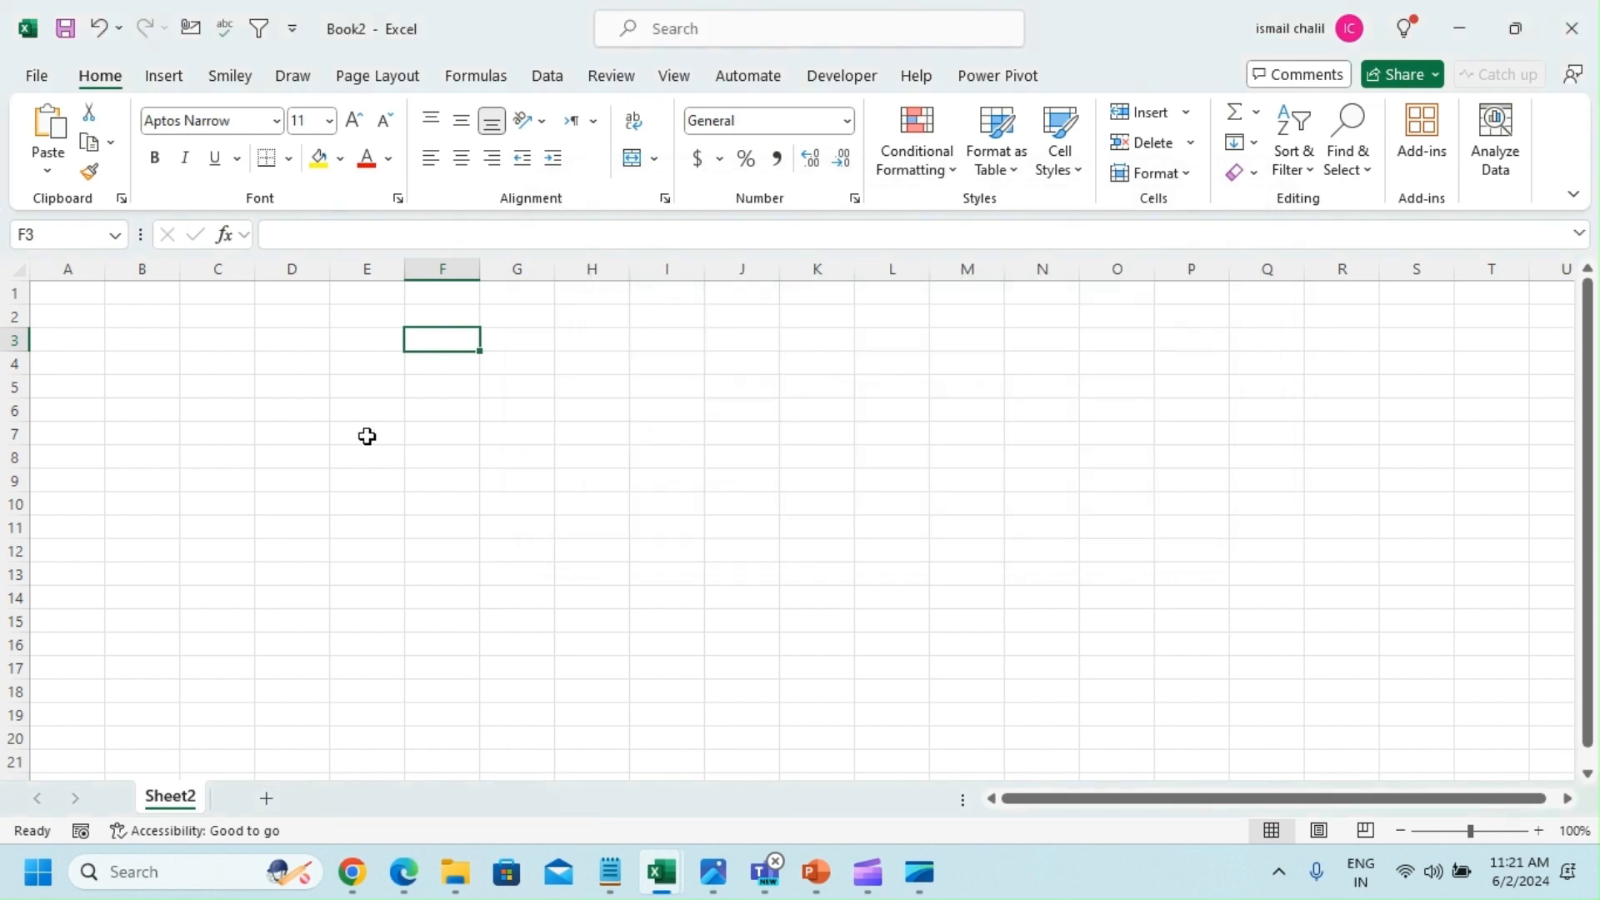
Step: Look over the Get & Transform Data commands and the Power Pivot commands in the workbook
left_click(366, 437)
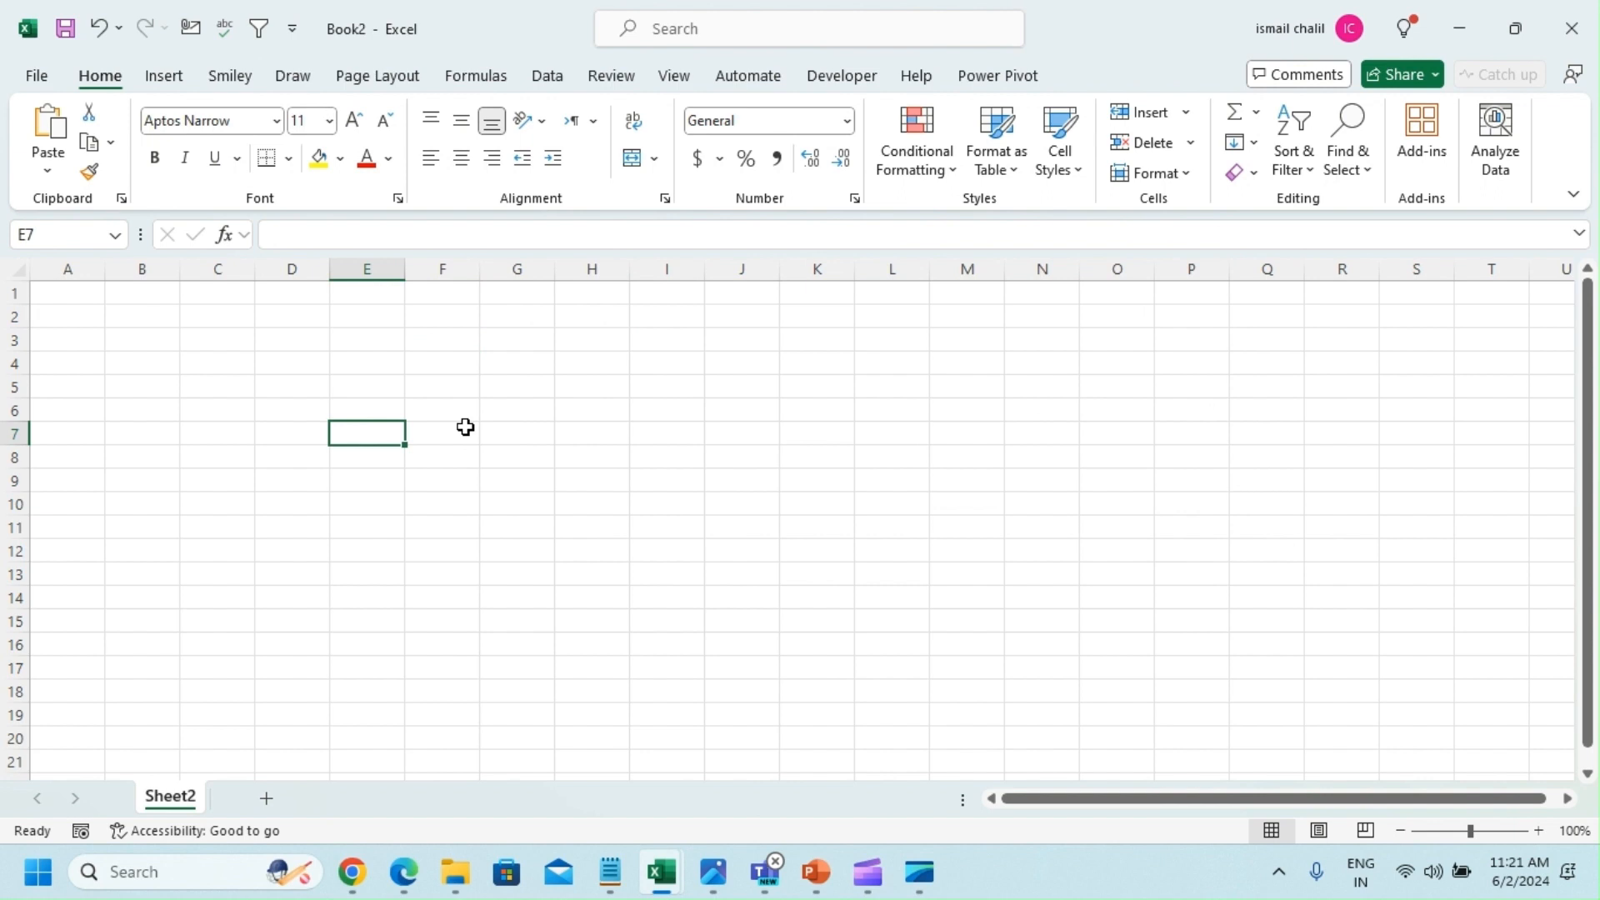
left_click(558, 78)
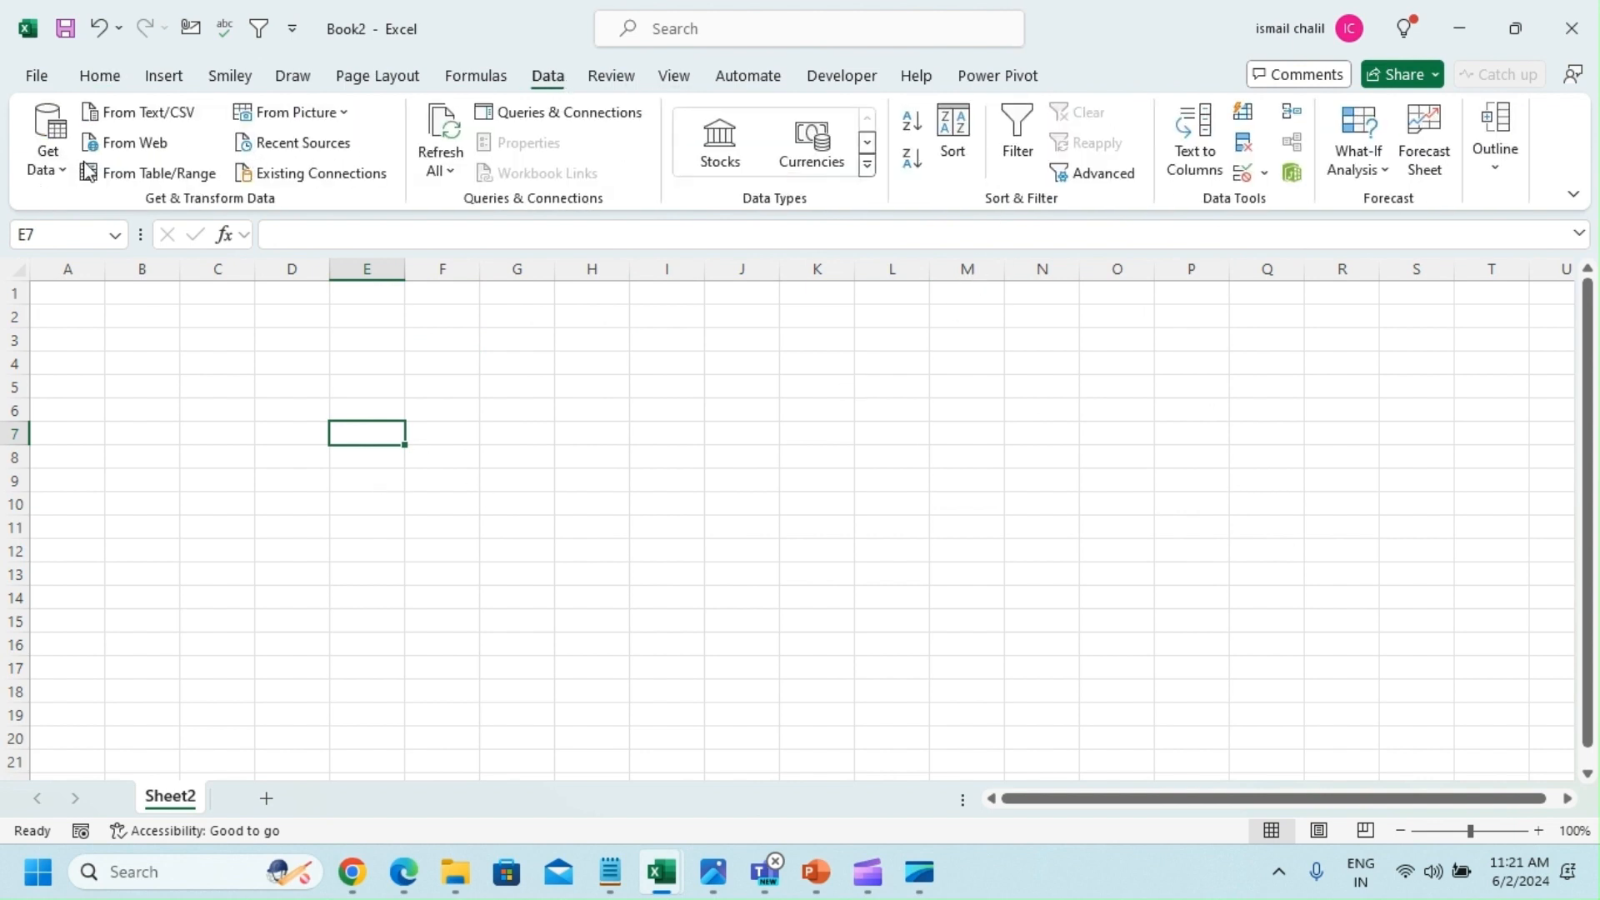
left_click(998, 77)
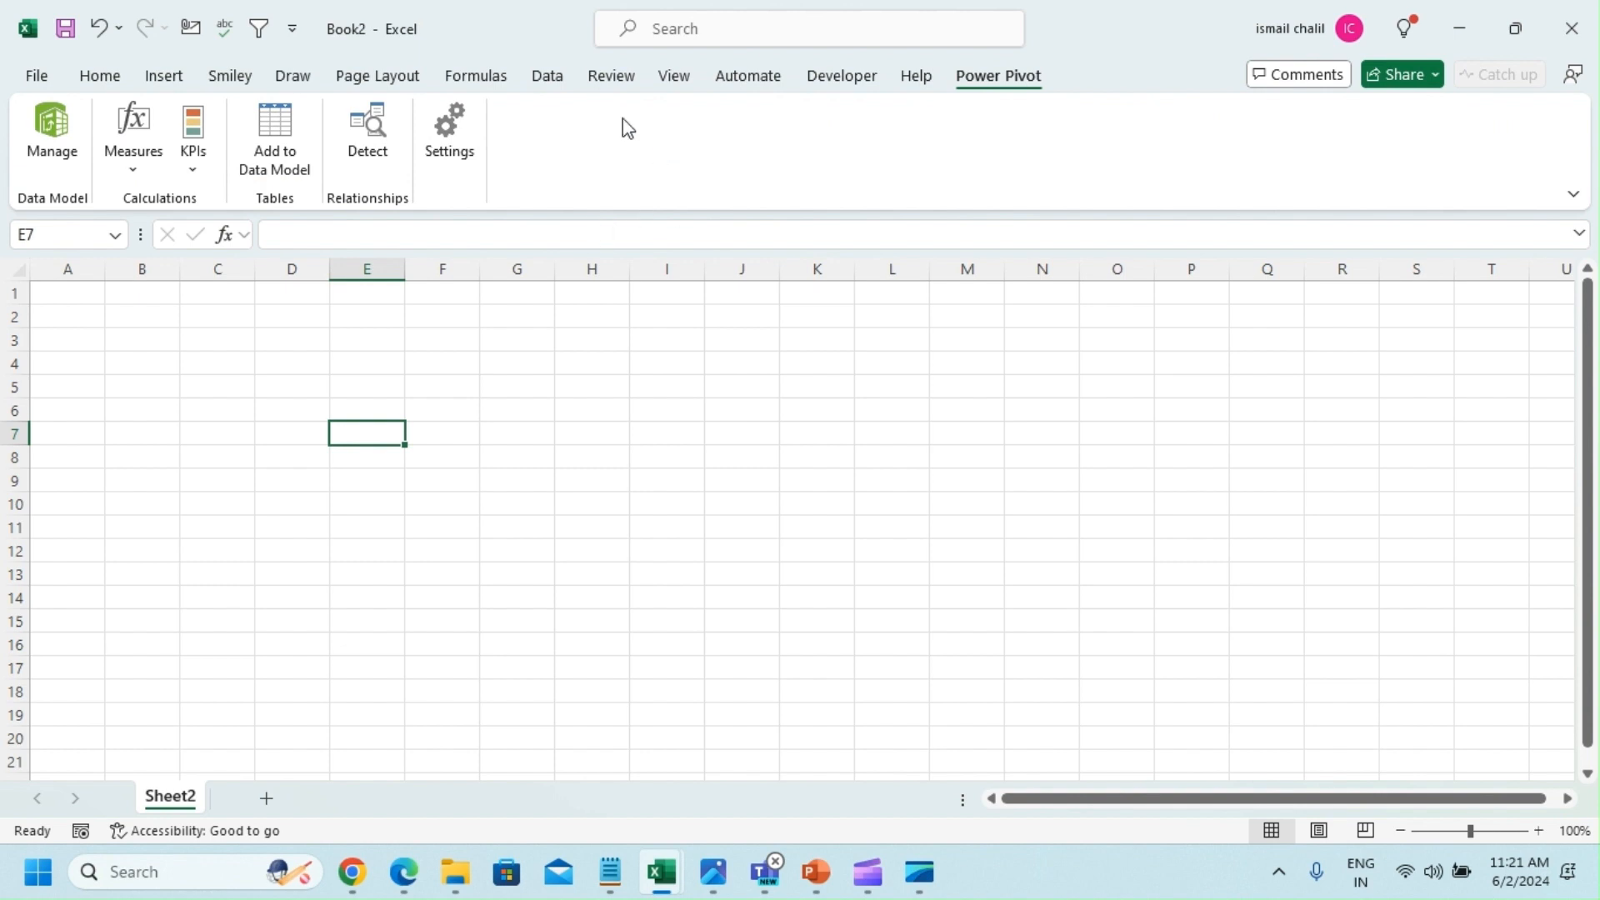
left_click(635, 390)
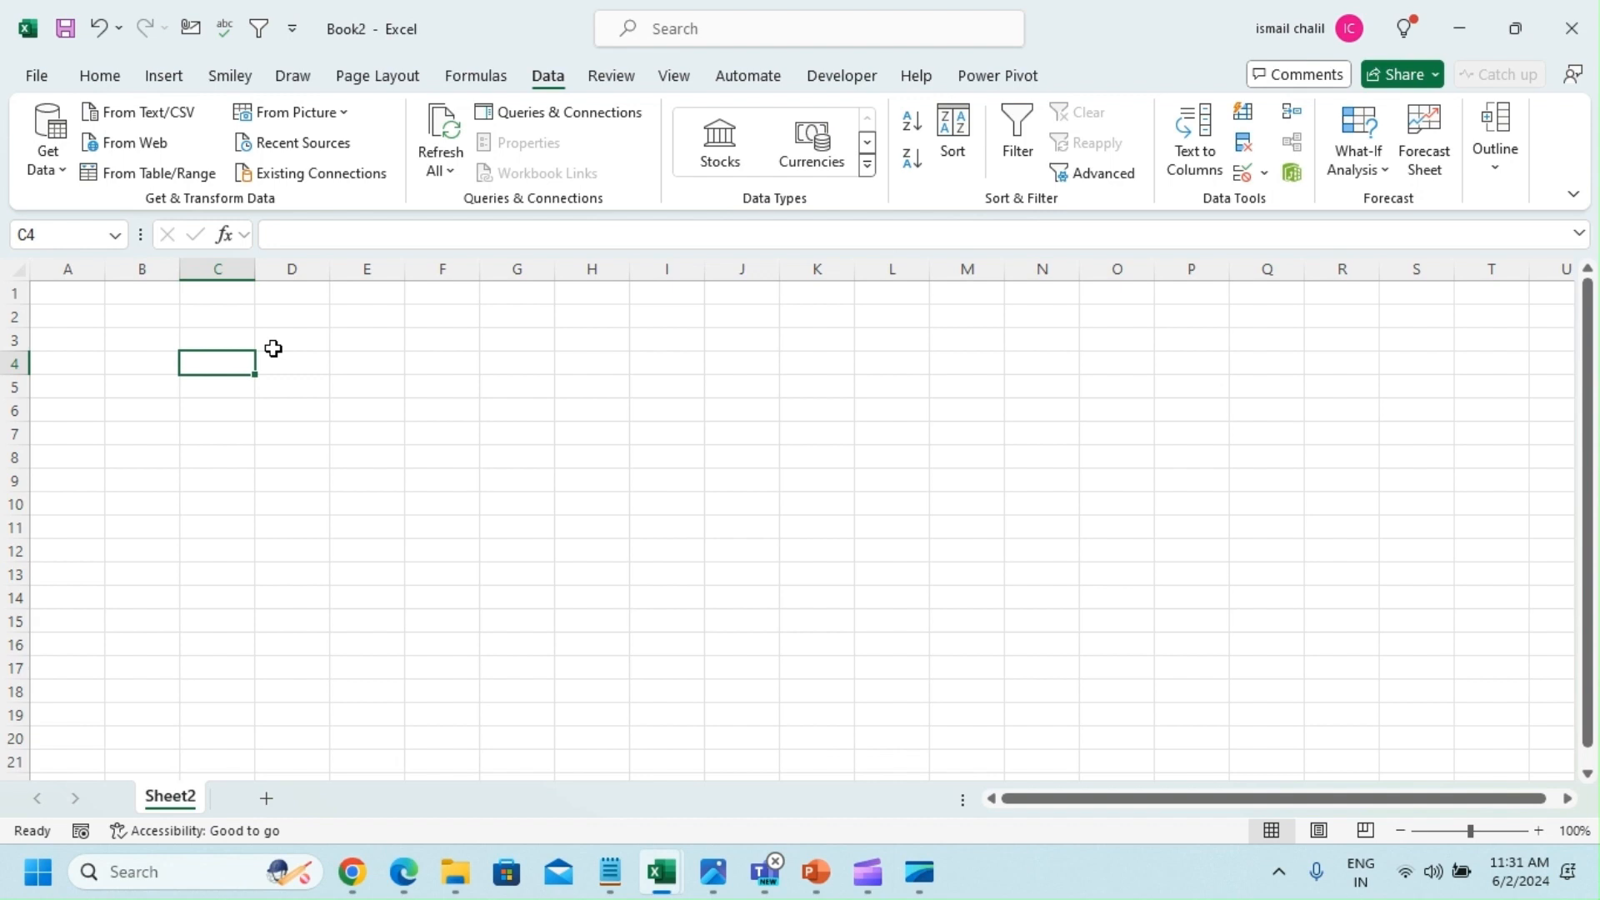
Step: Import the HR Data Detailed text file as a Text/CSV source and open it for transforming in the Power Query Editor
left_click(383, 393)
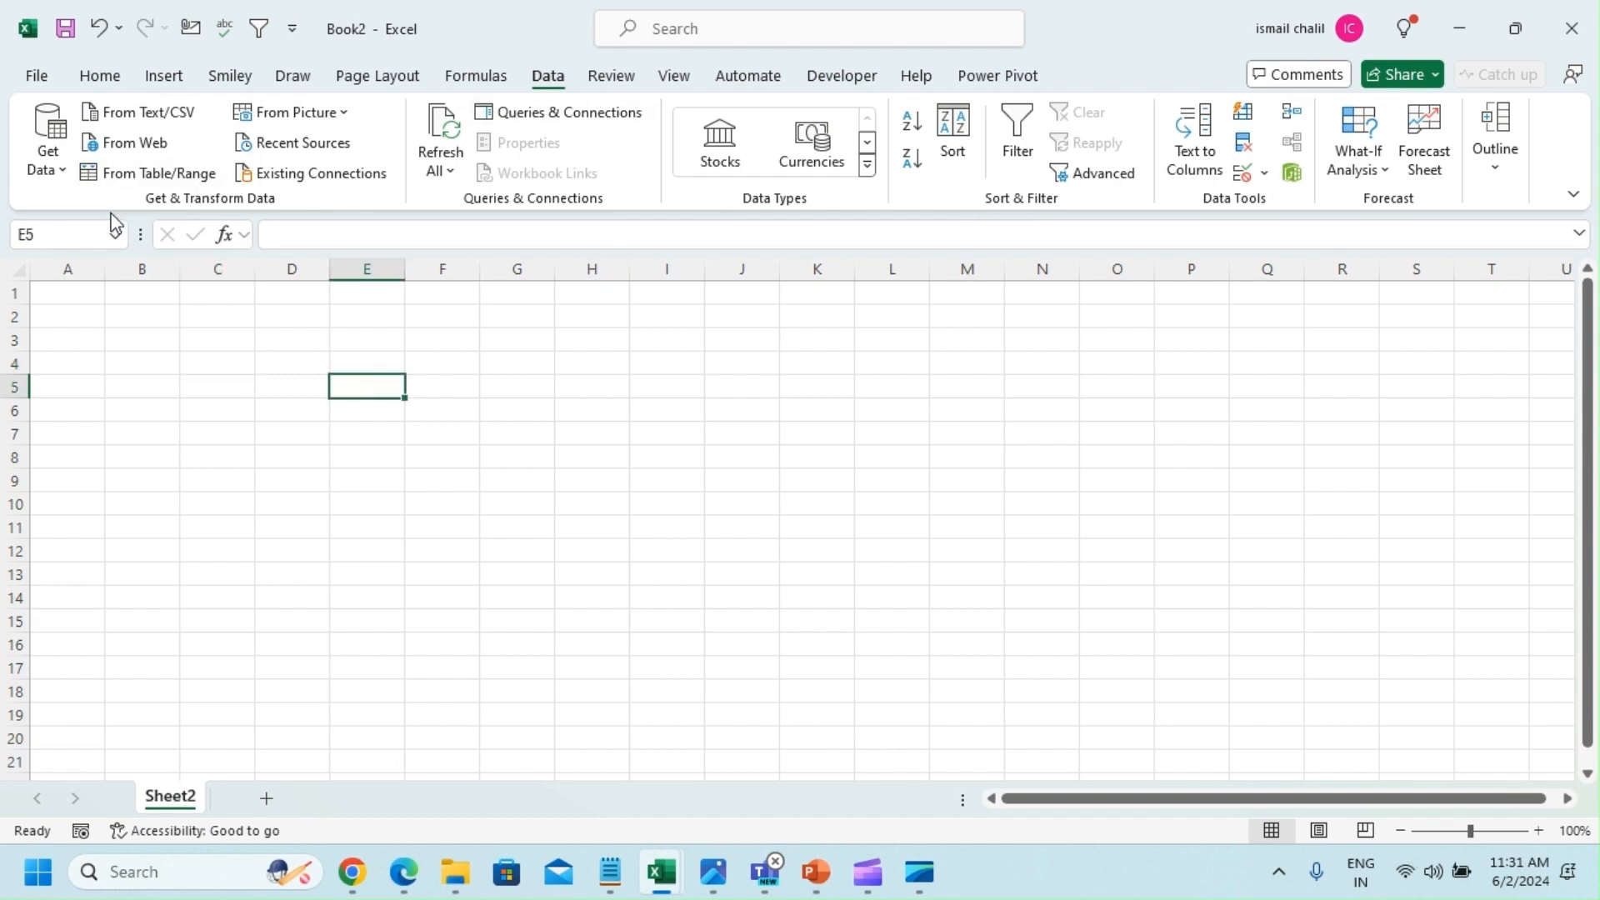
left_click(55, 171)
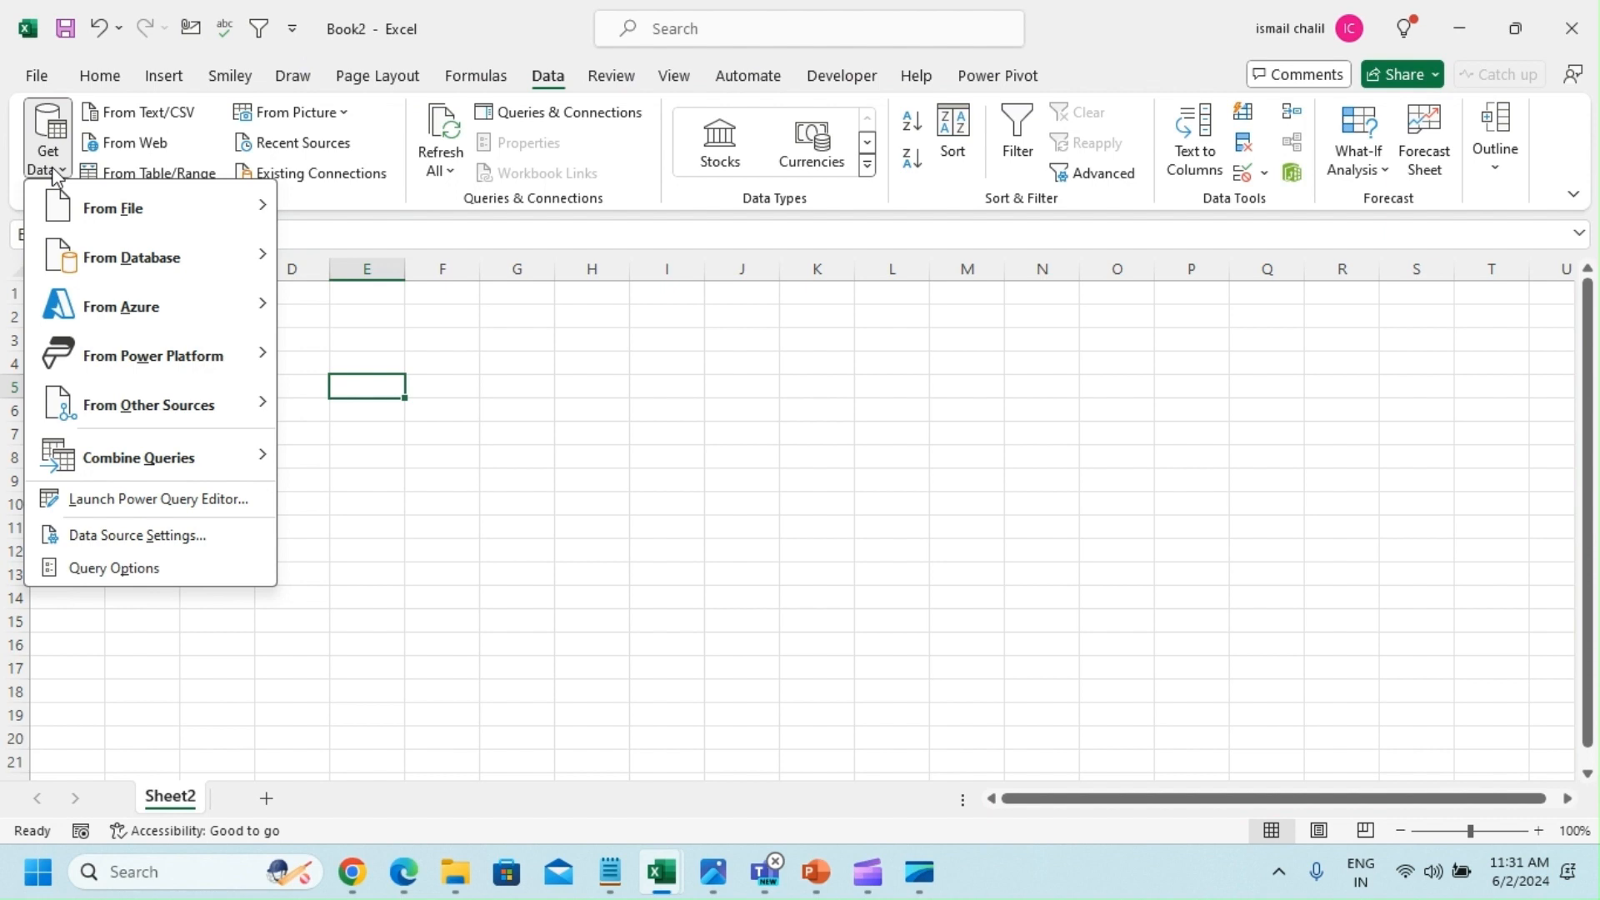
mouse_move(175, 205)
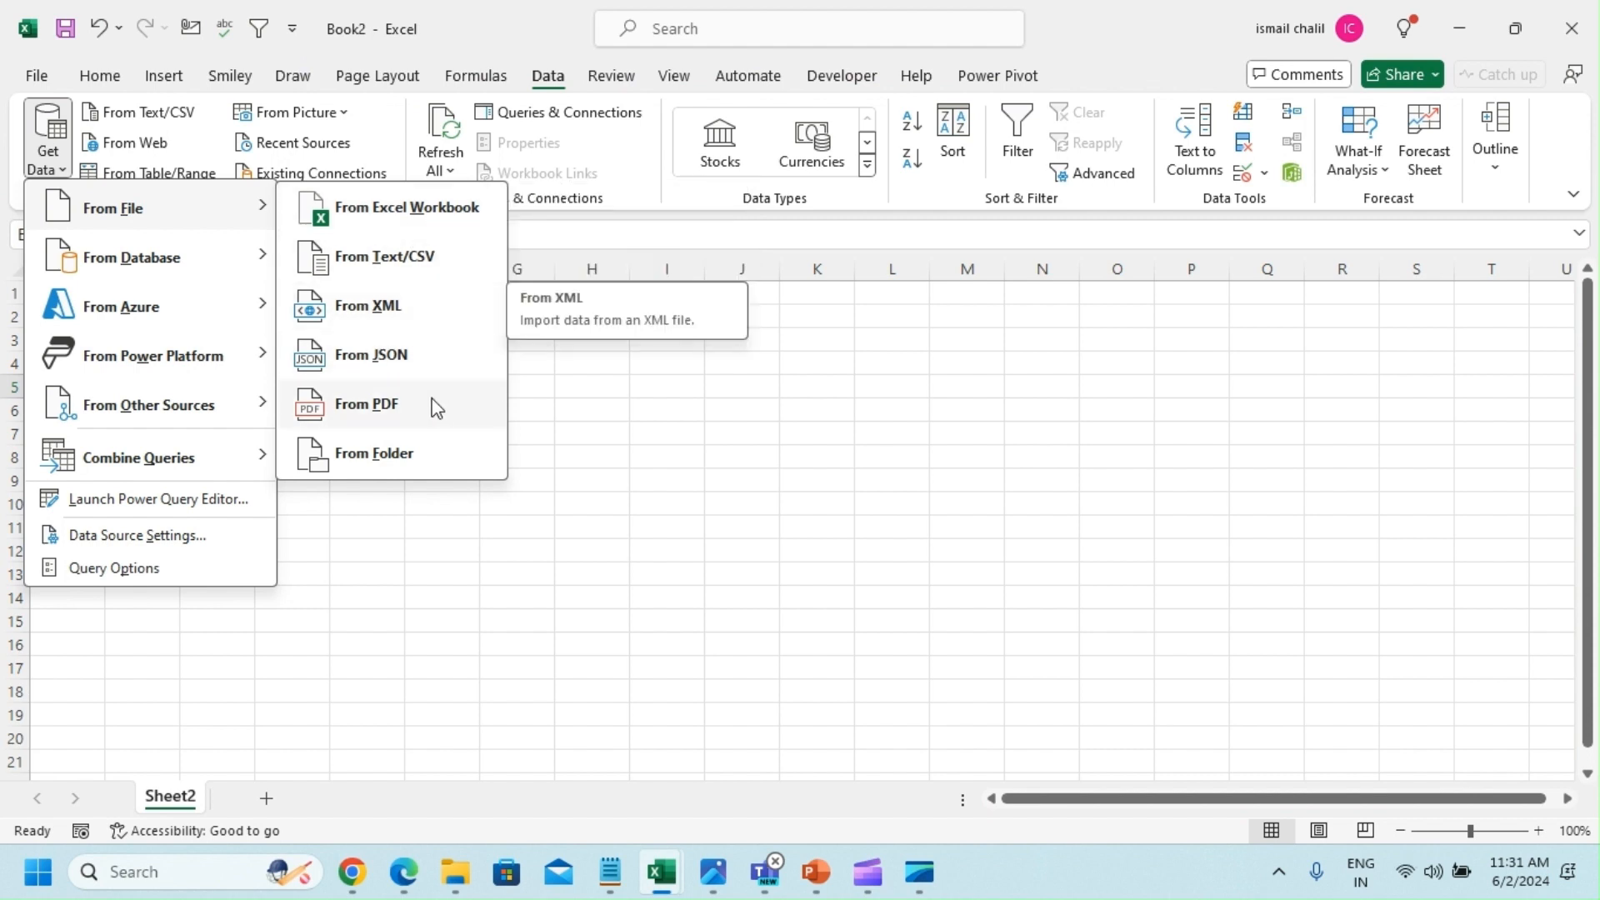
mouse_move(164, 273)
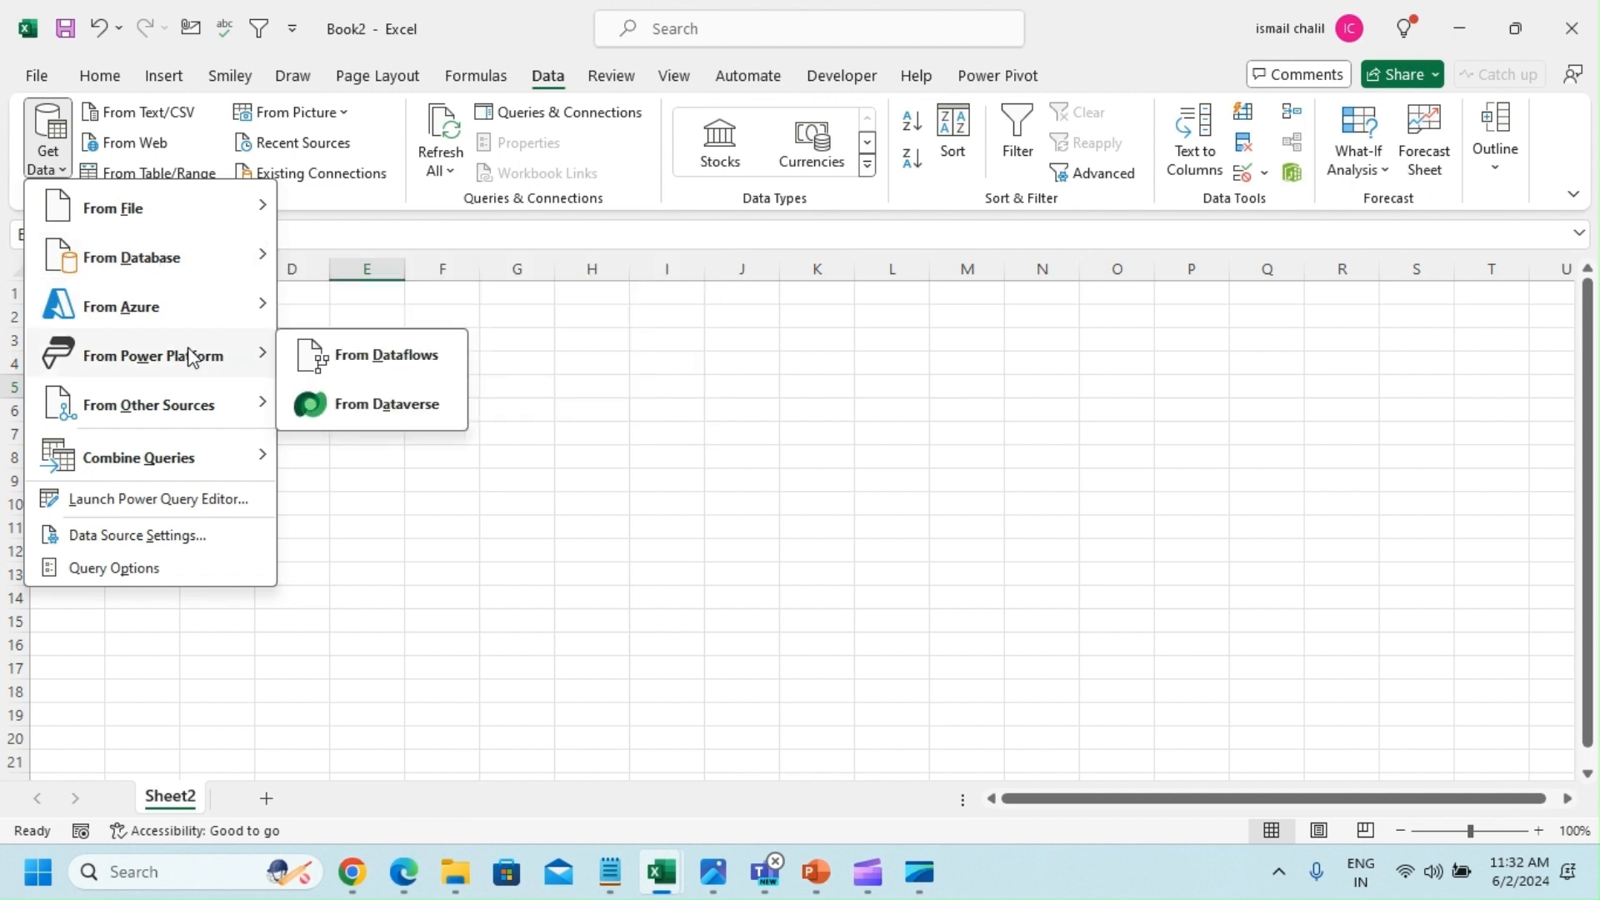
mouse_move(206, 317)
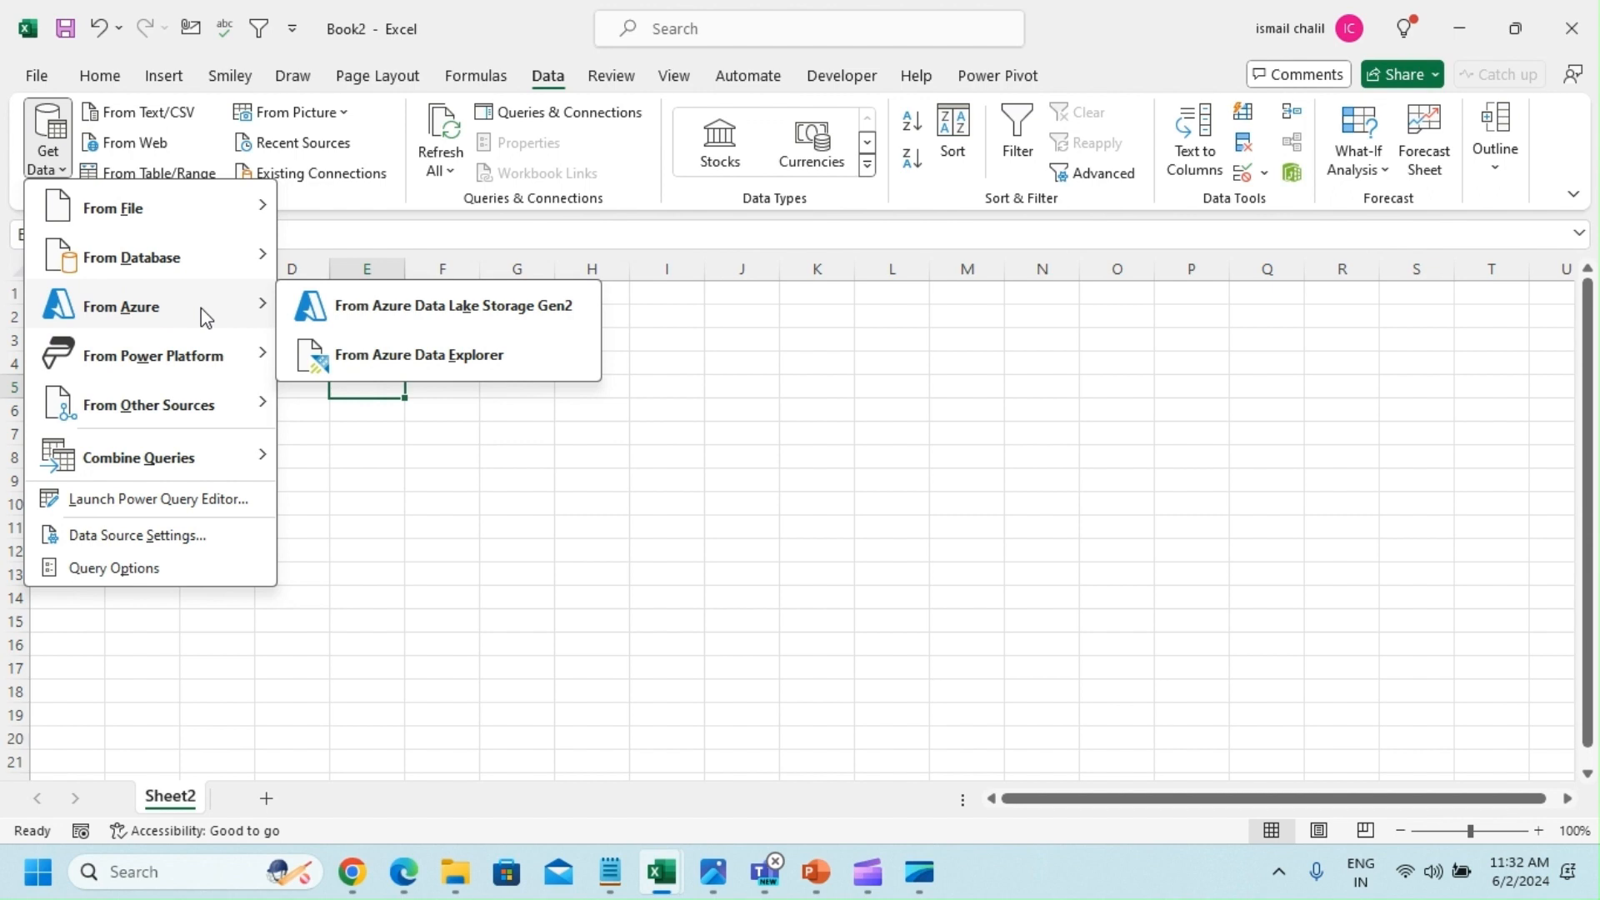
mouse_move(208, 222)
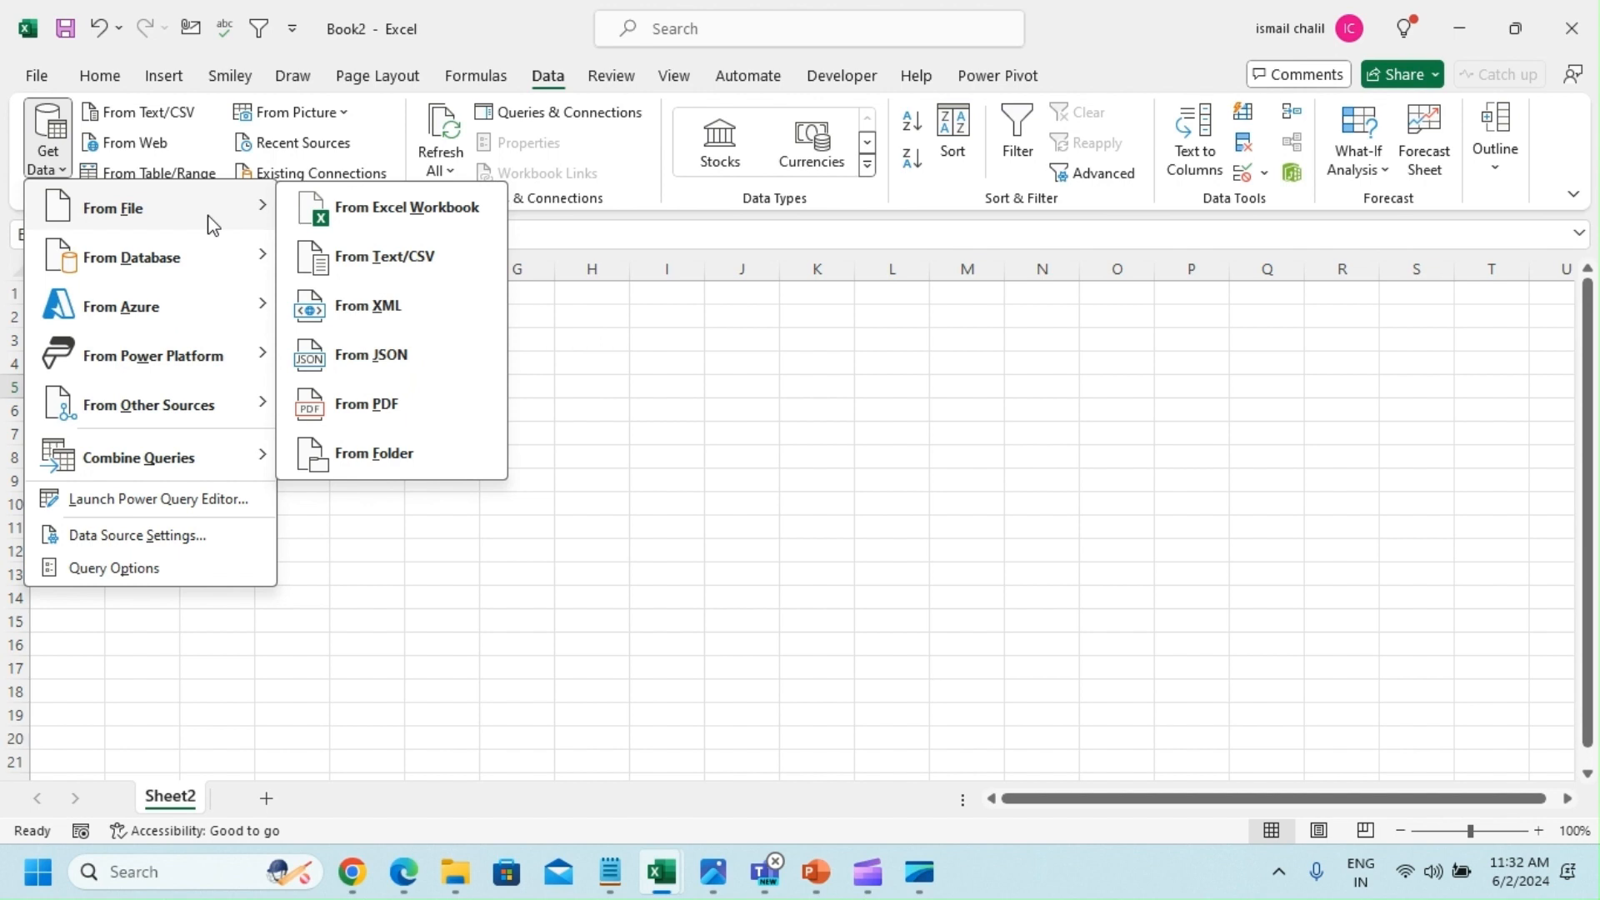
left_click(378, 268)
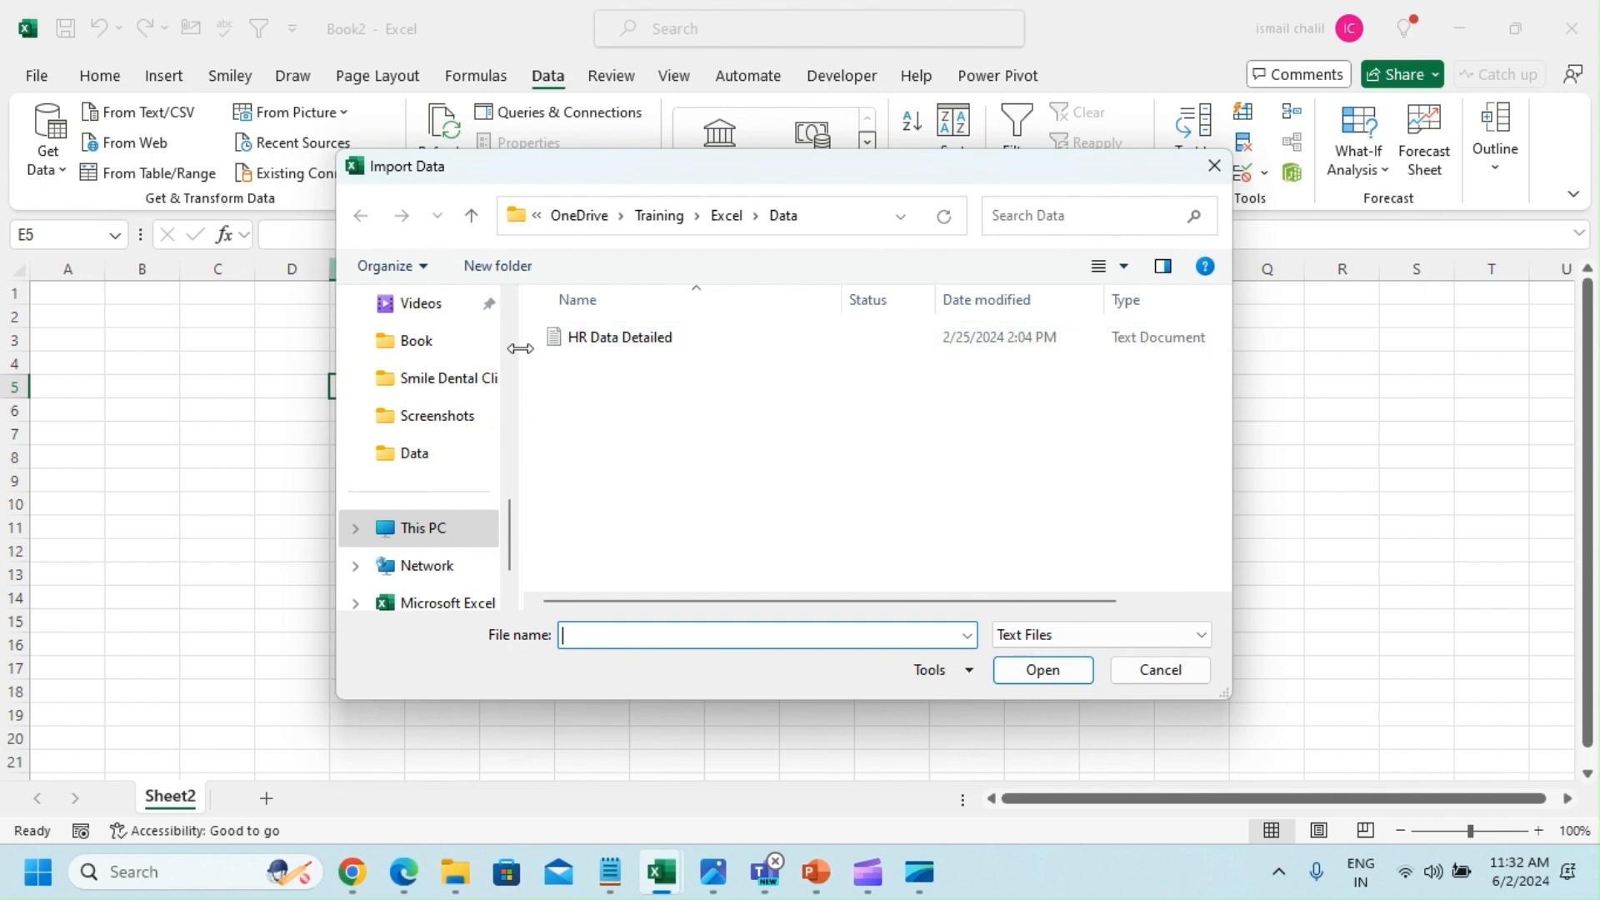
left_click(592, 345)
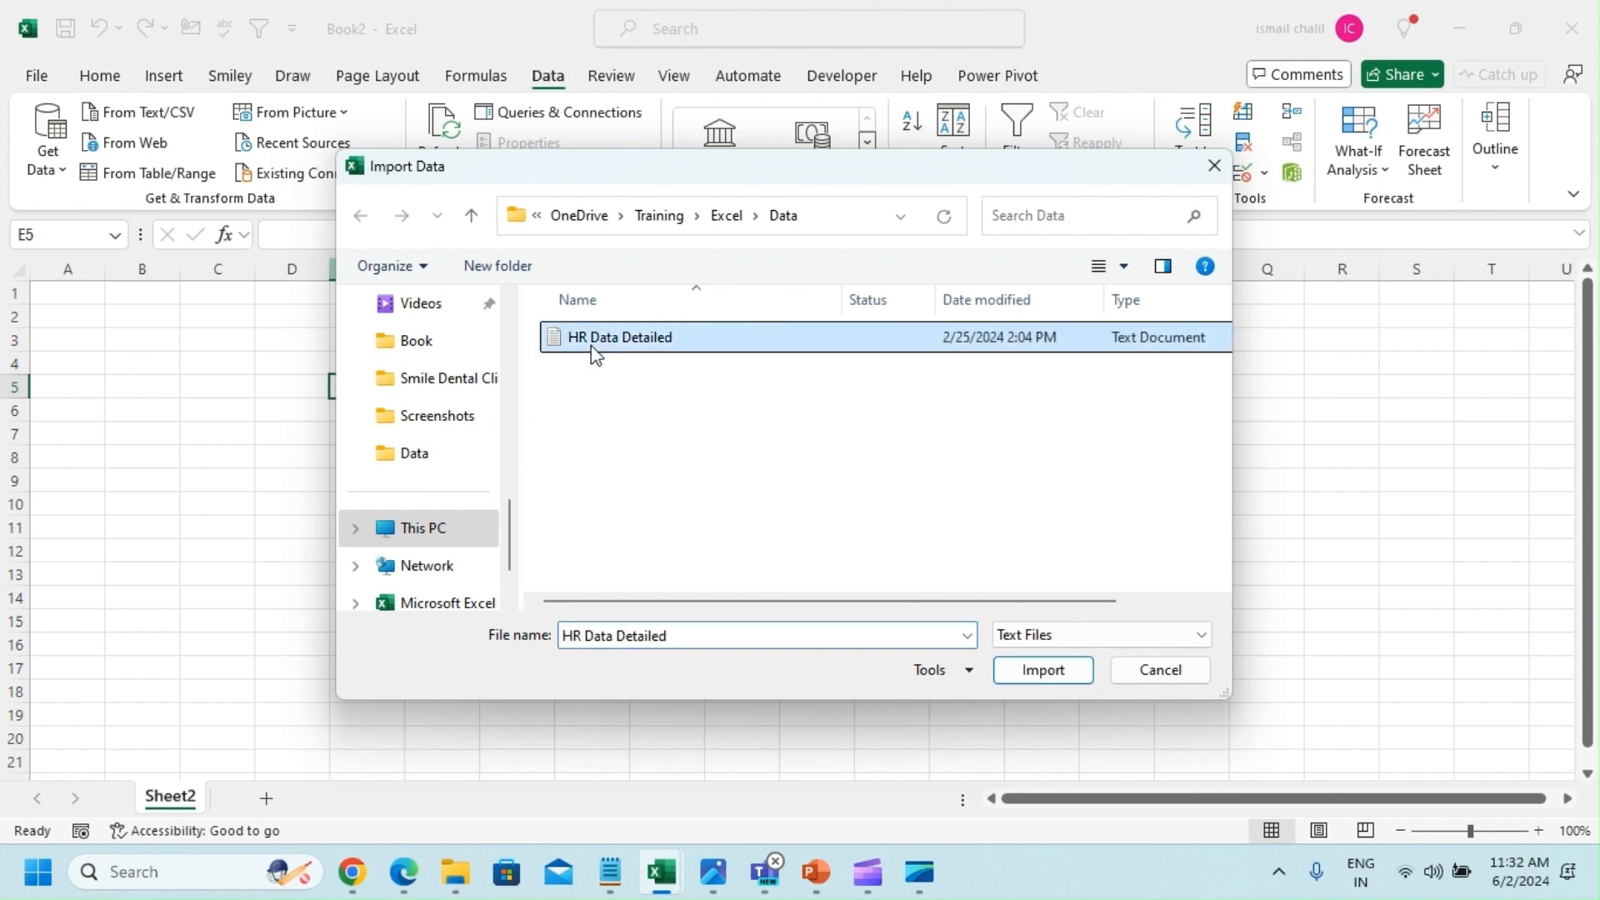
left_click(1042, 672)
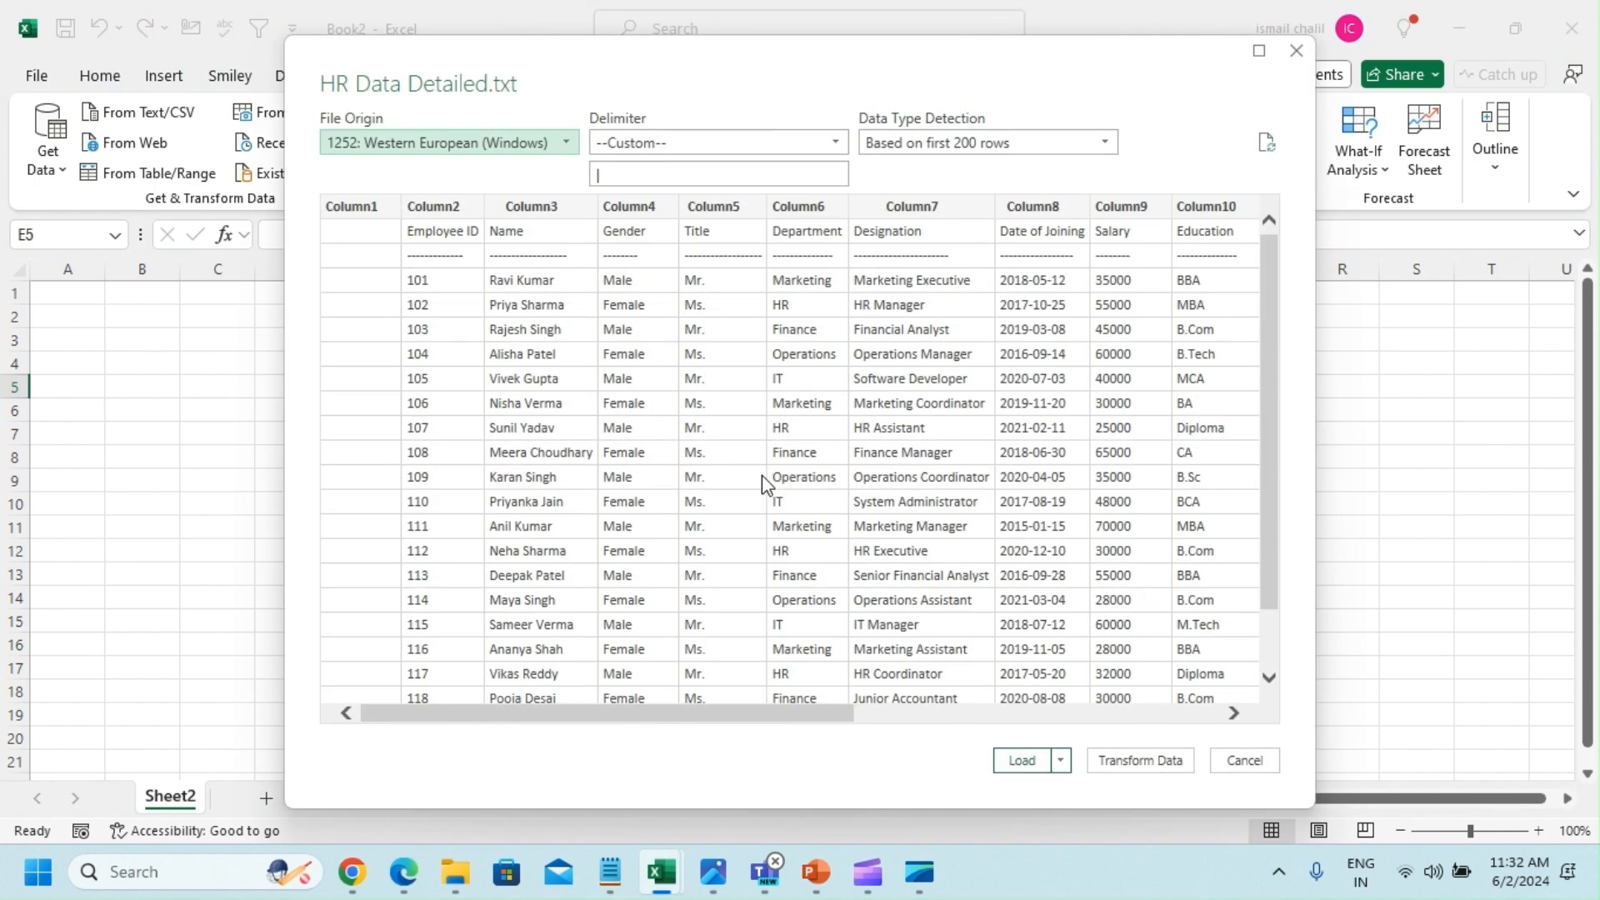
left_click_drag(941, 79, 814, 79)
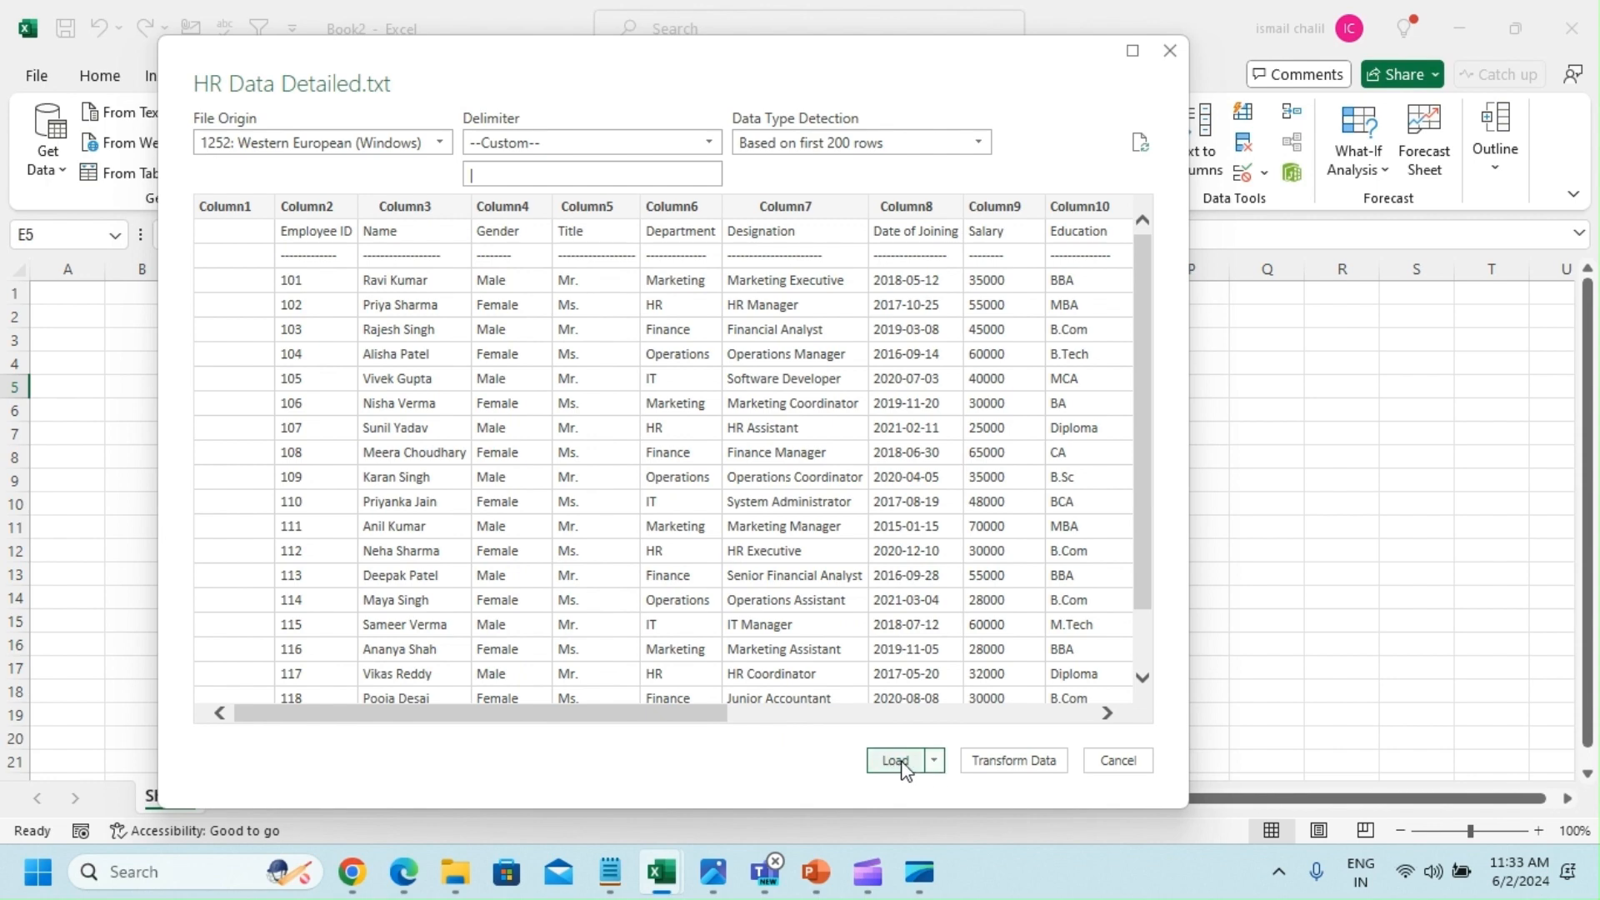
left_click(1013, 762)
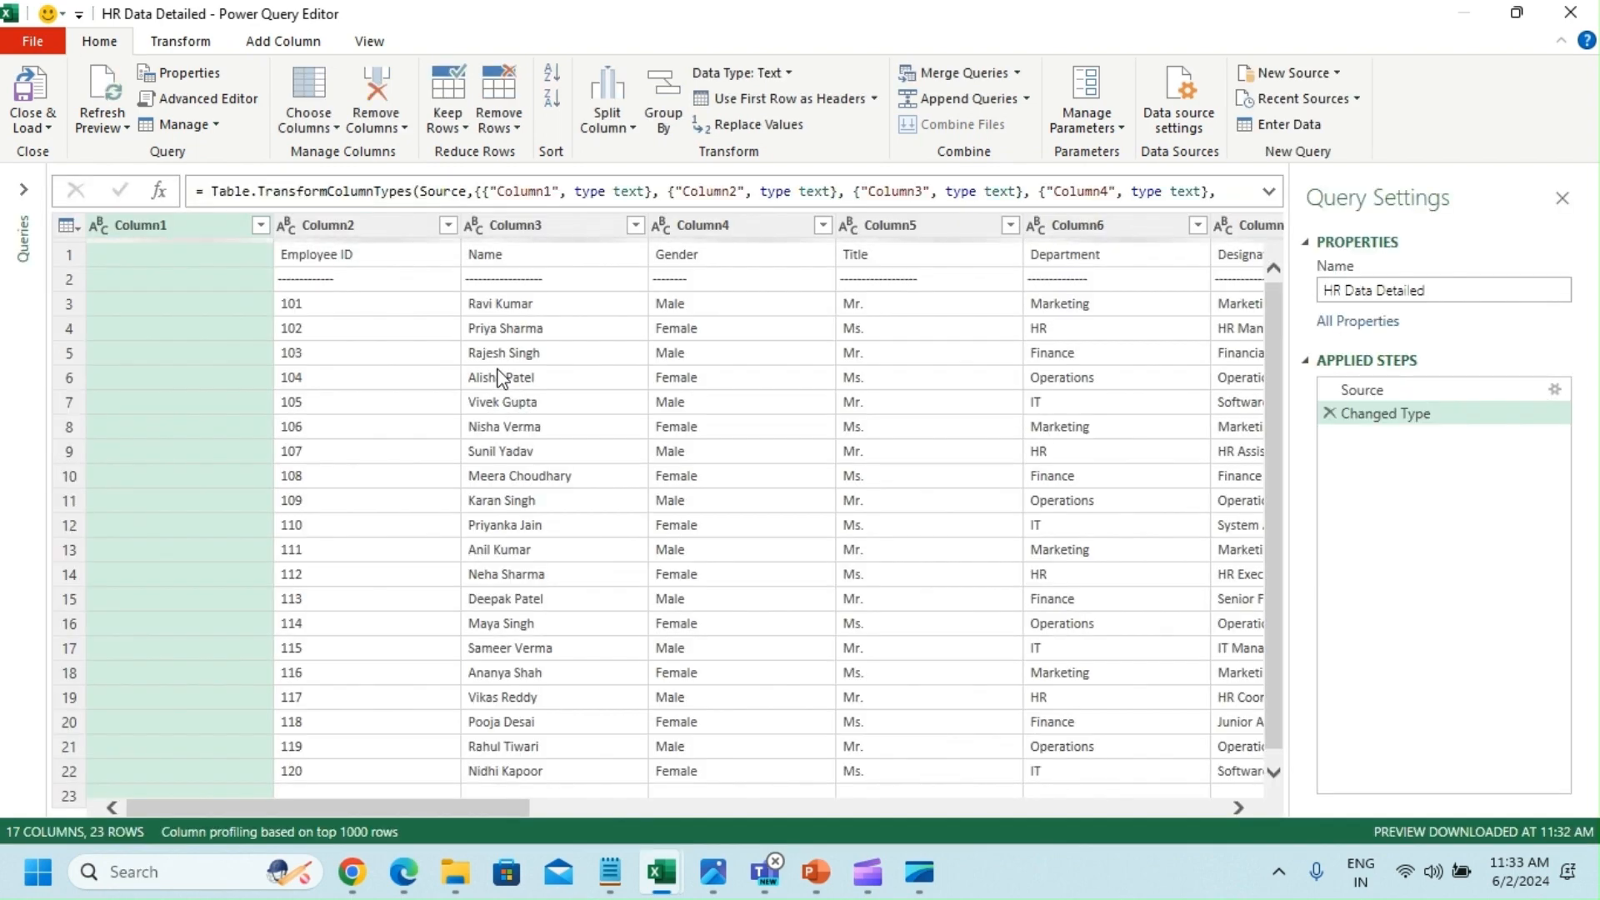
Step: Examine the dashed separator row, sample data cells, and Column1 and Column2 in the query preview
left_click(552, 353)
left_click(325, 302)
left_click(435, 279)
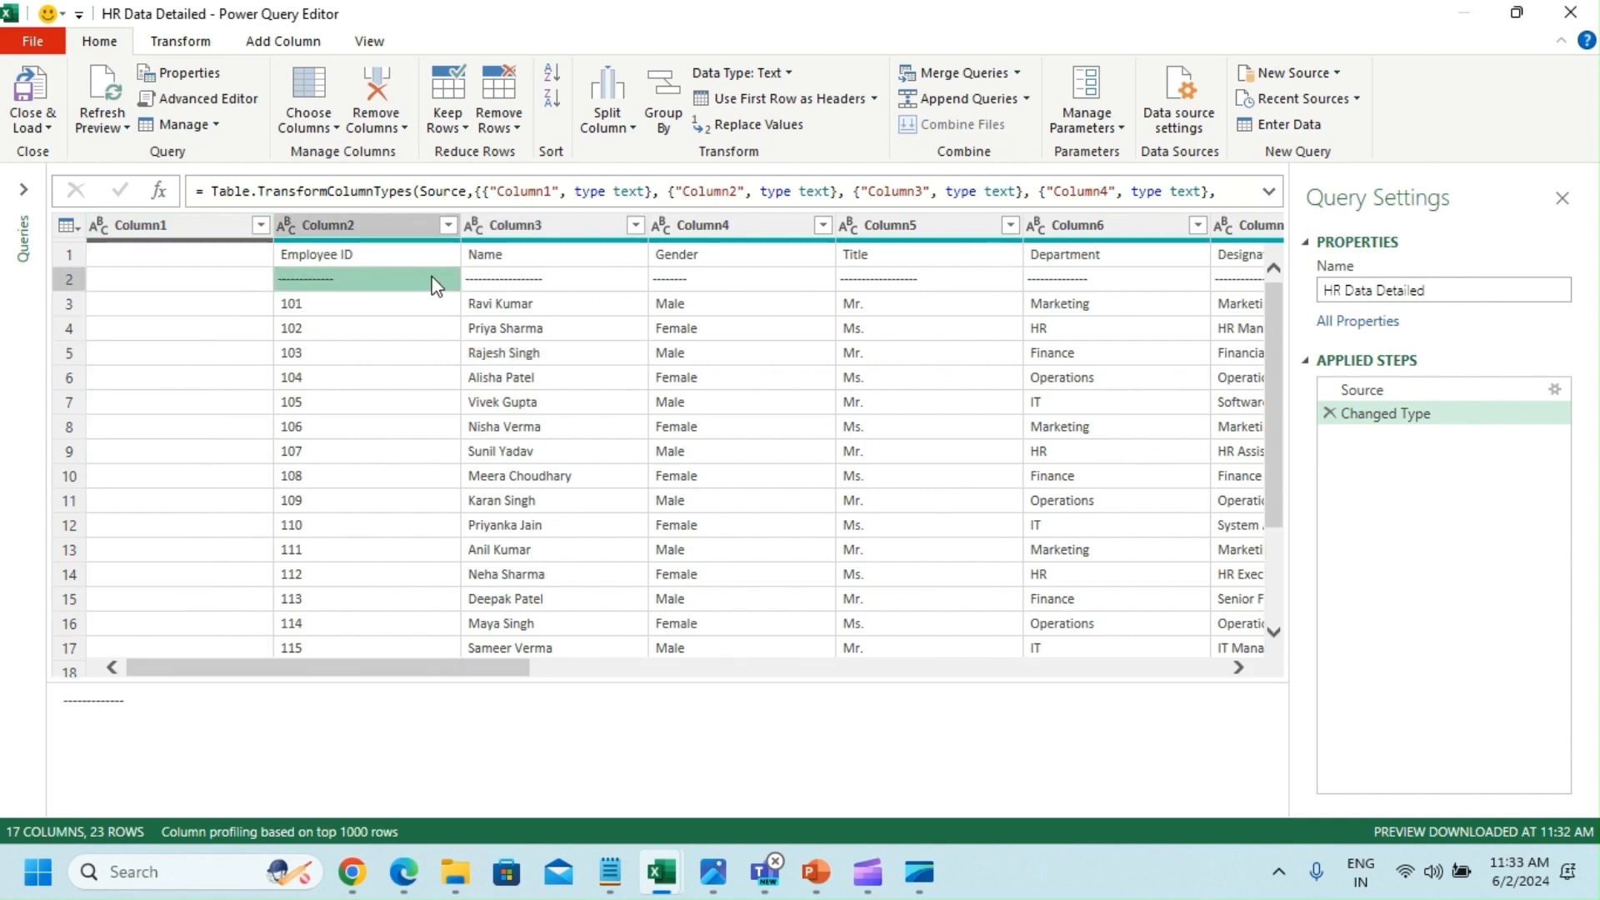
left_click(533, 285)
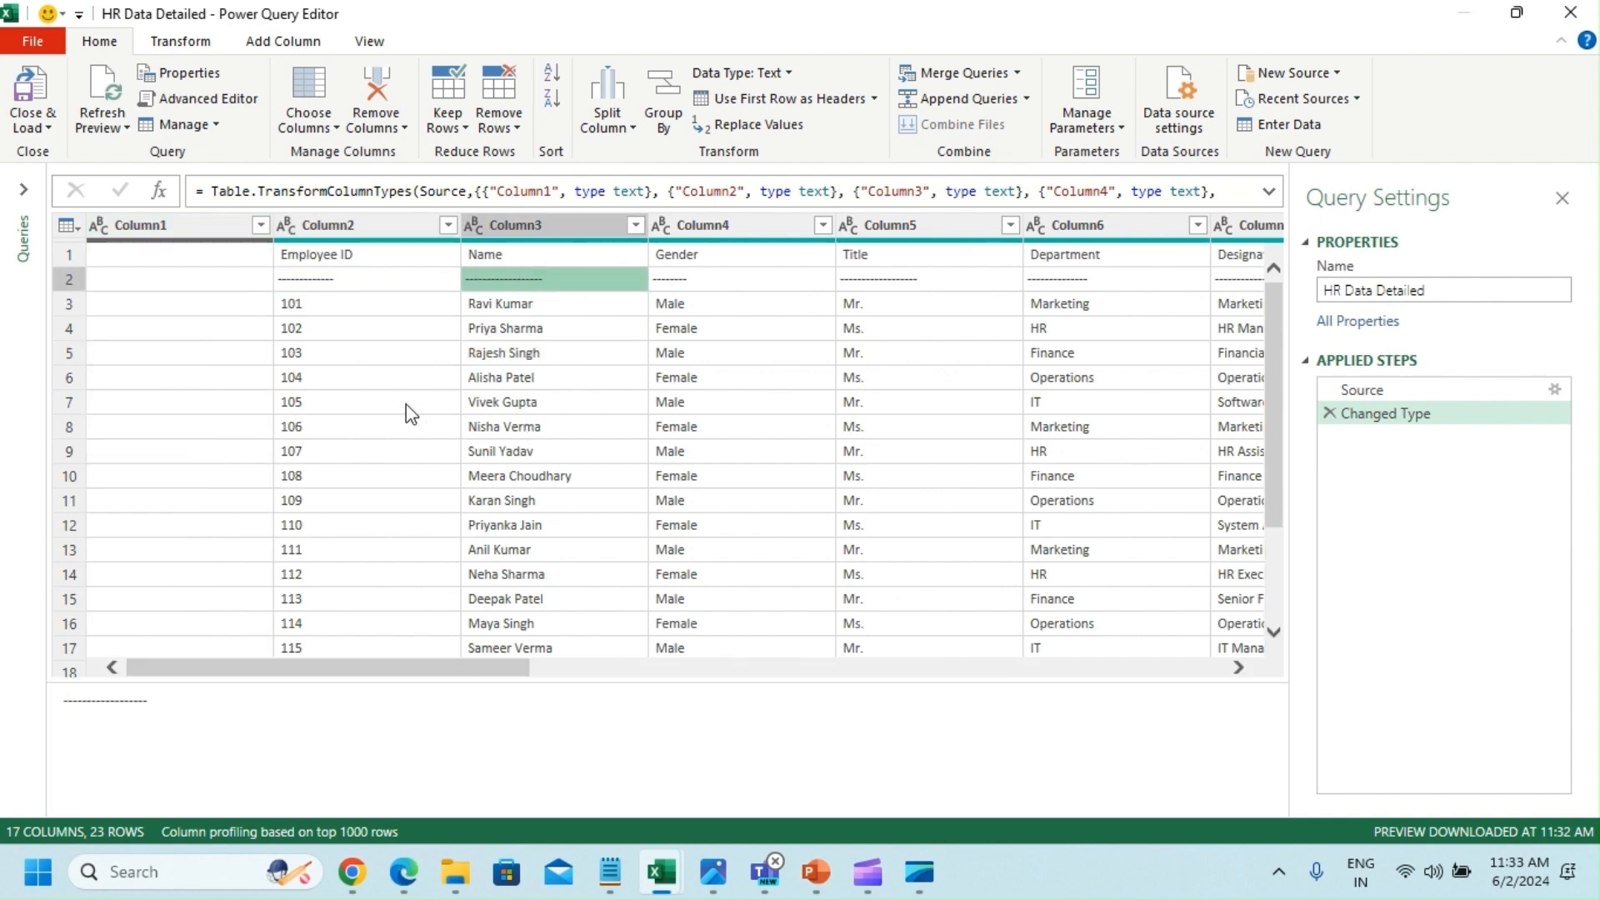
left_click(323, 405)
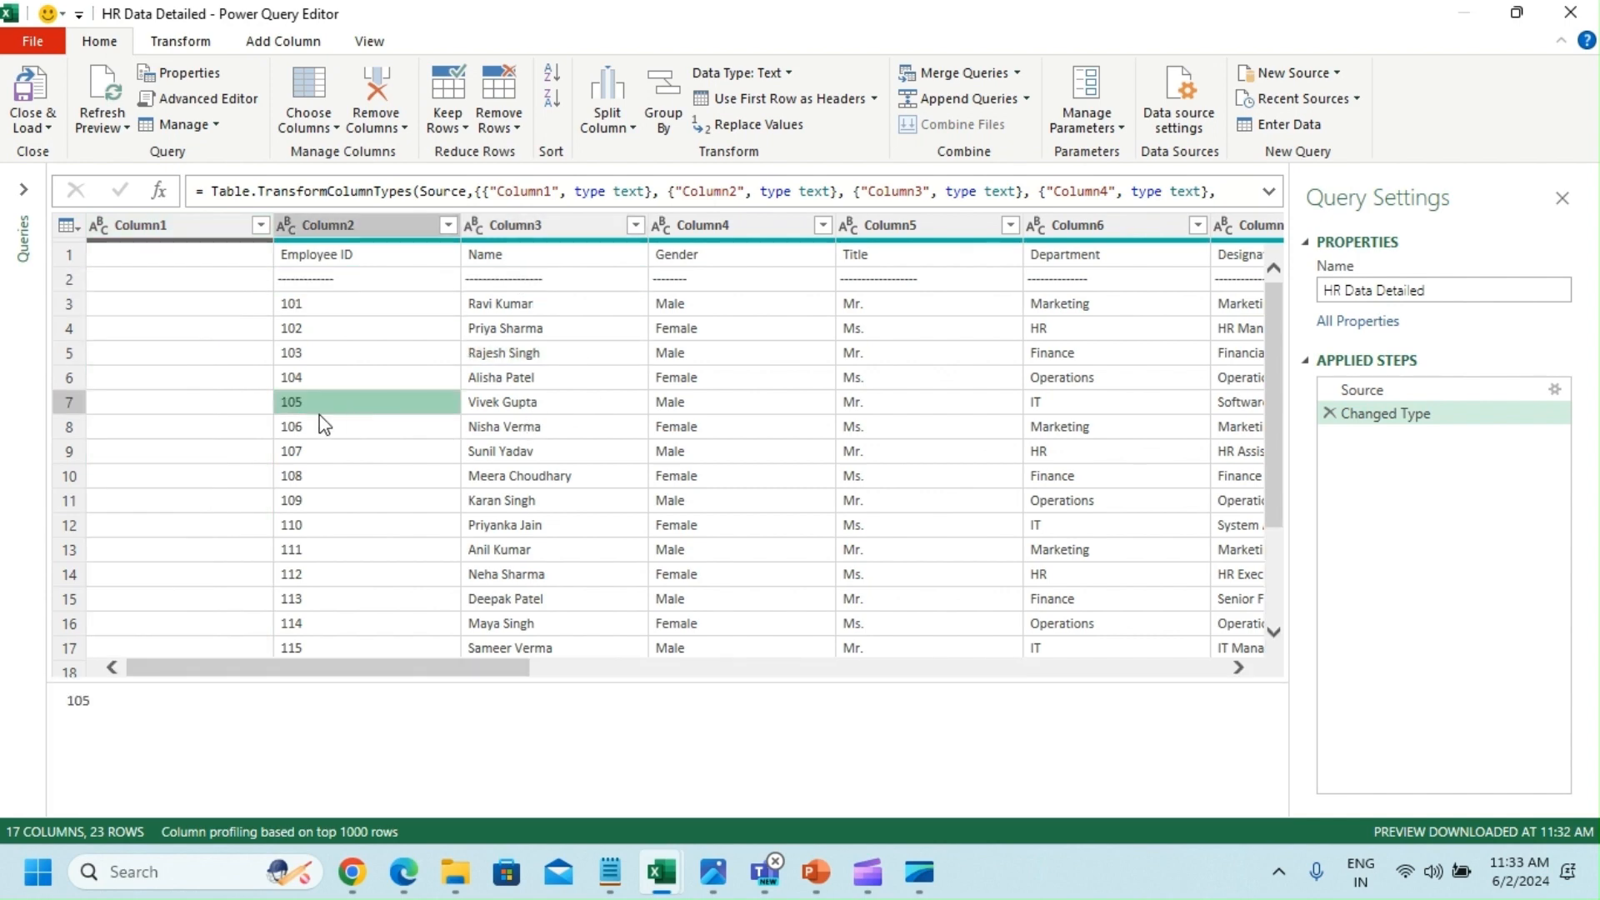
left_click(174, 227)
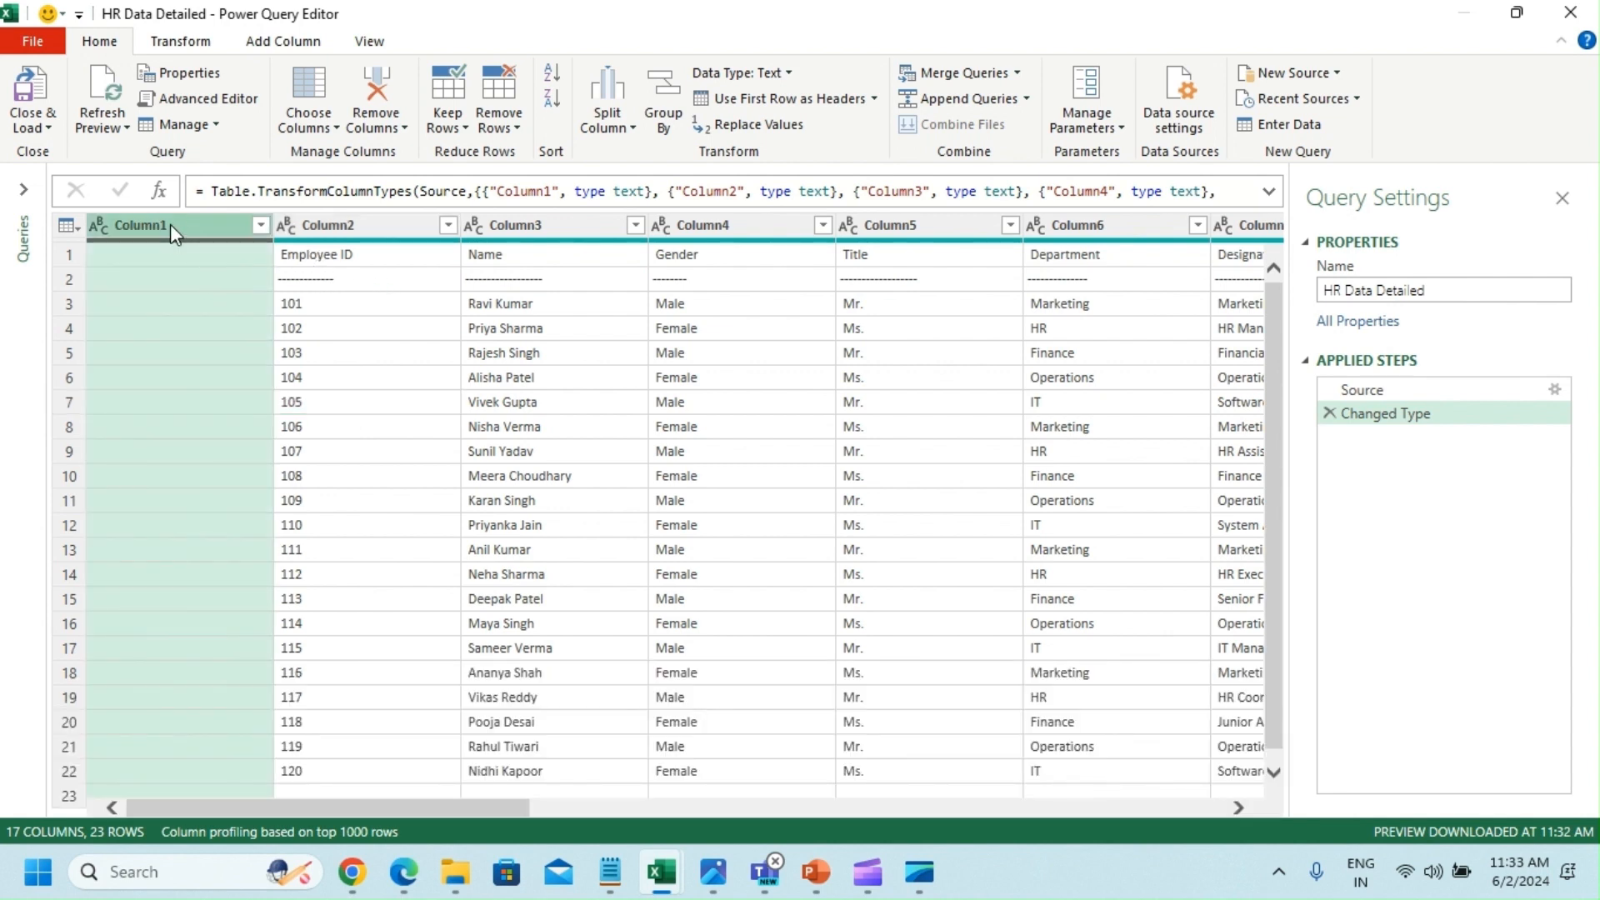
left_click(345, 226)
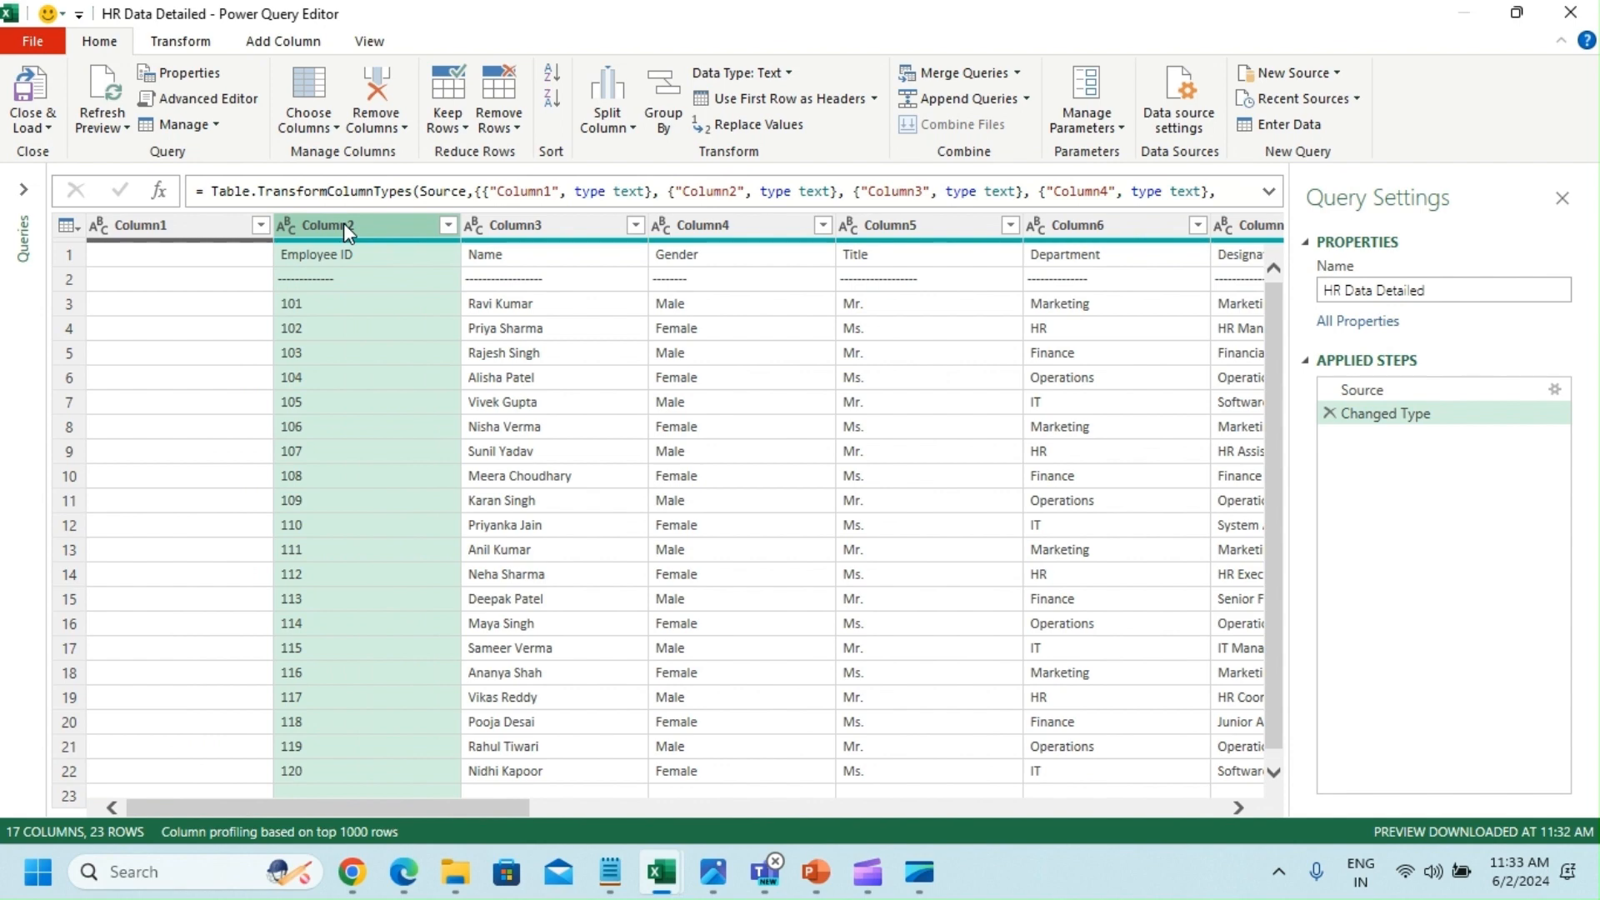
Step: Remove the empty Column1 and use the first row of the table as headers
left_click(166, 231)
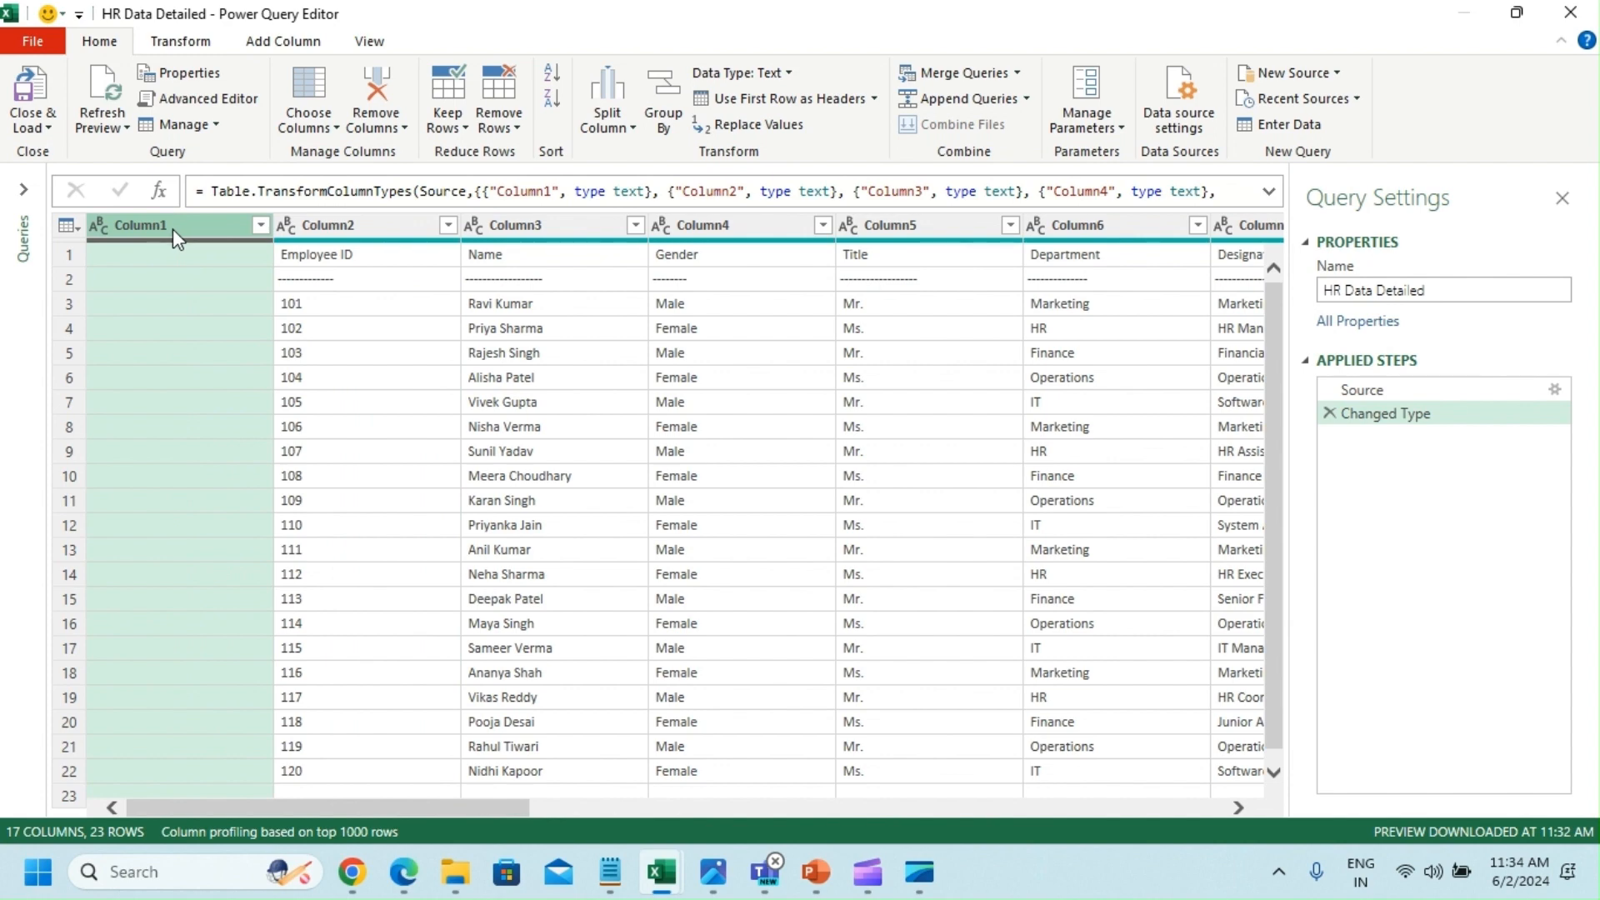
left_click(388, 130)
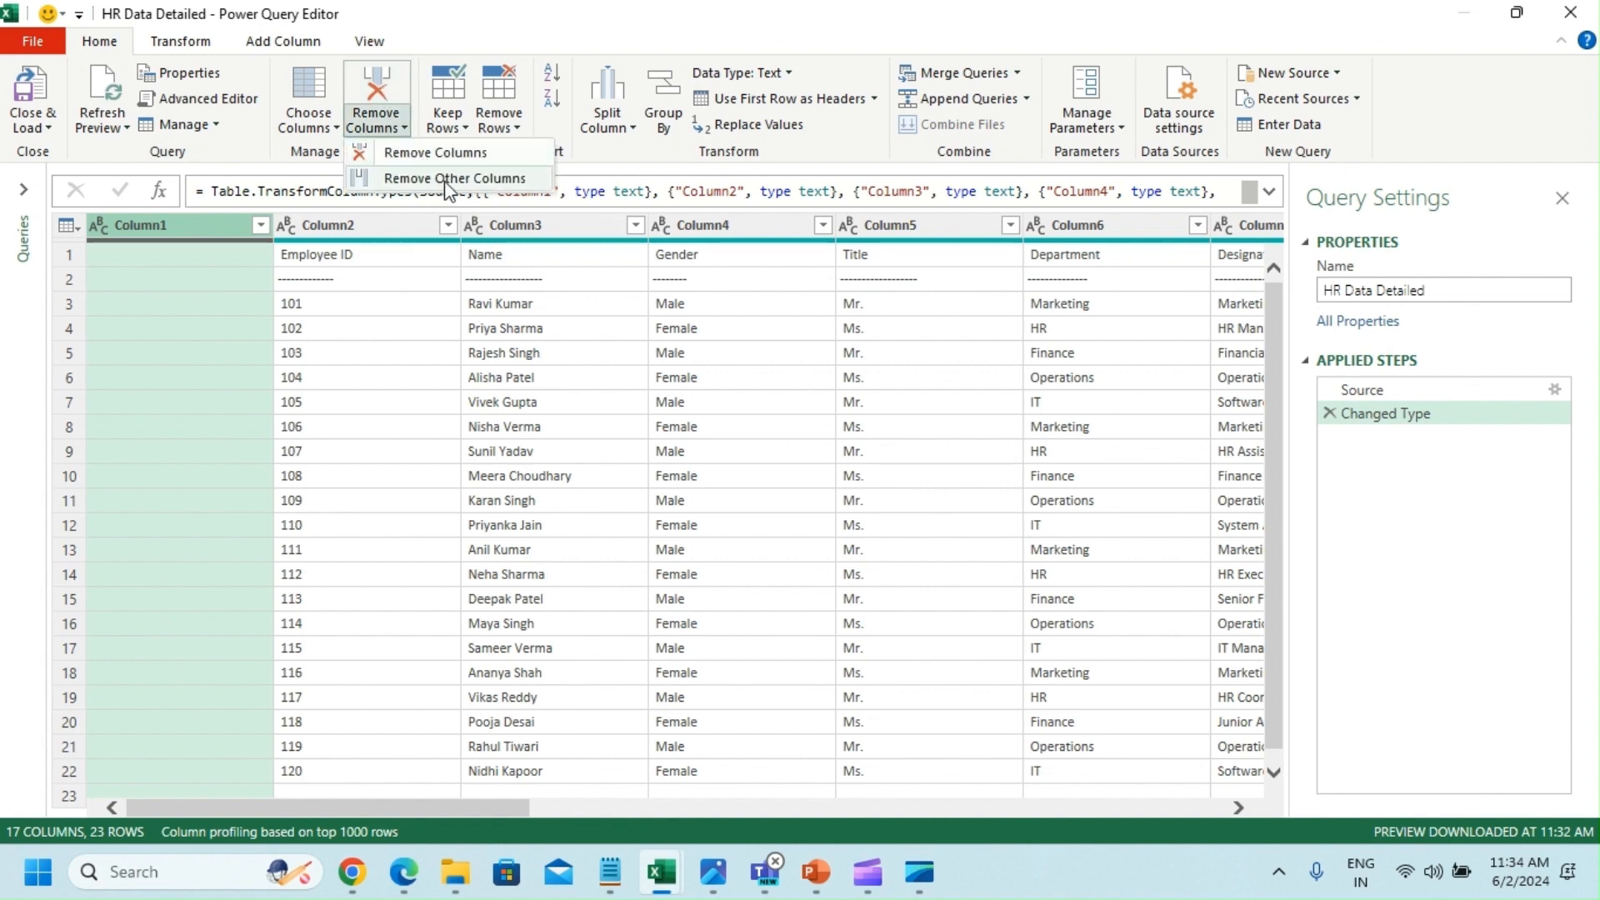
left_click(423, 156)
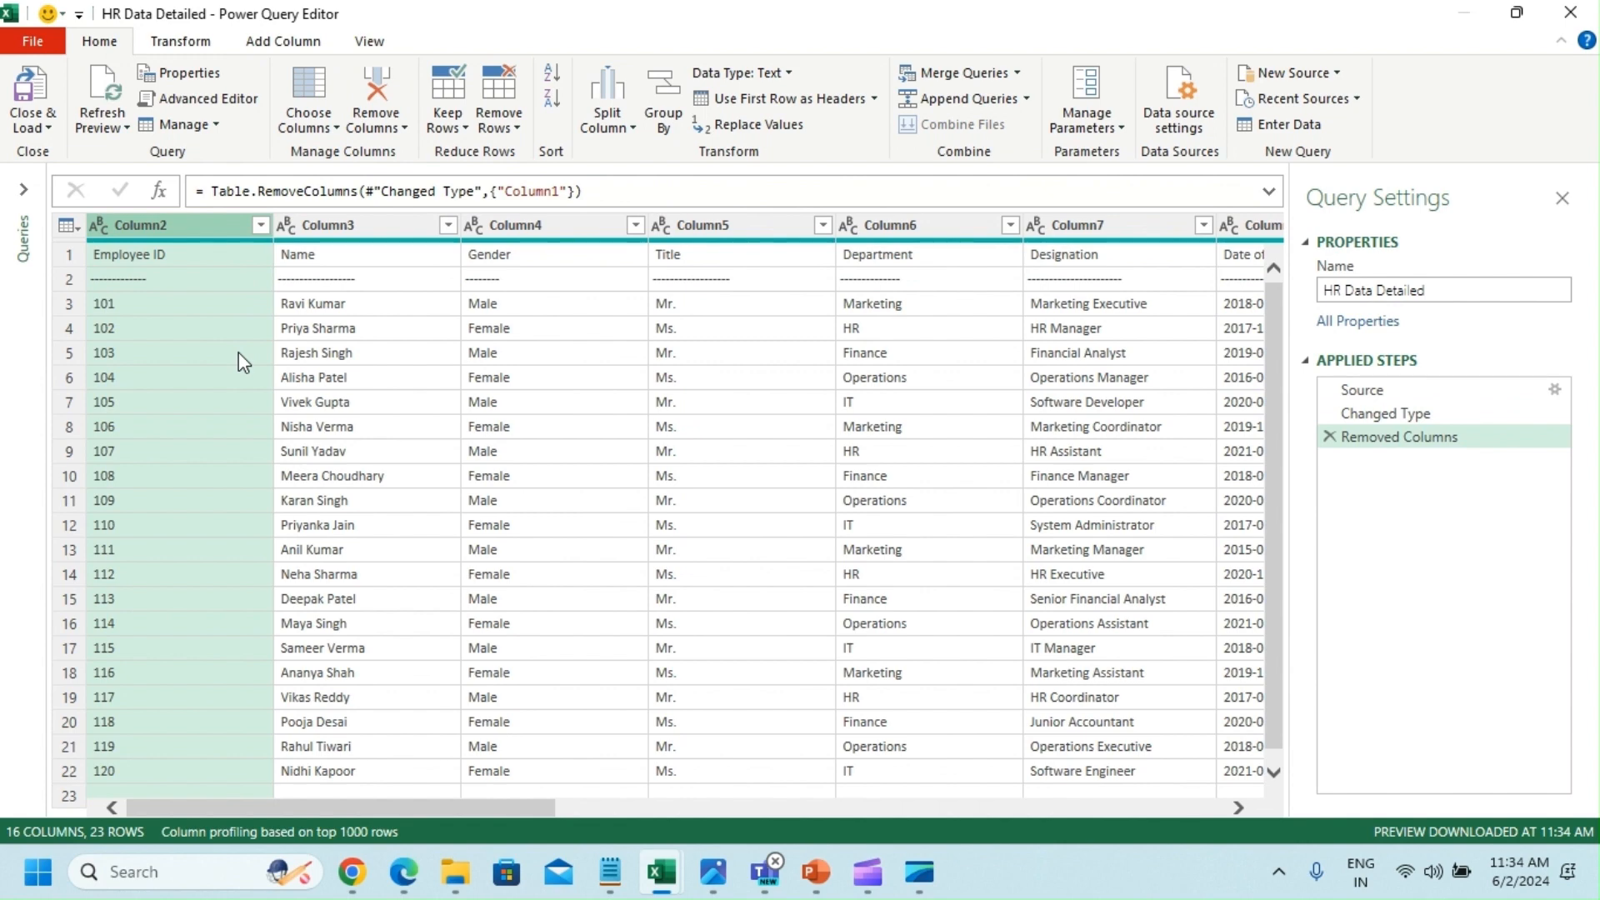
left_click(148, 257)
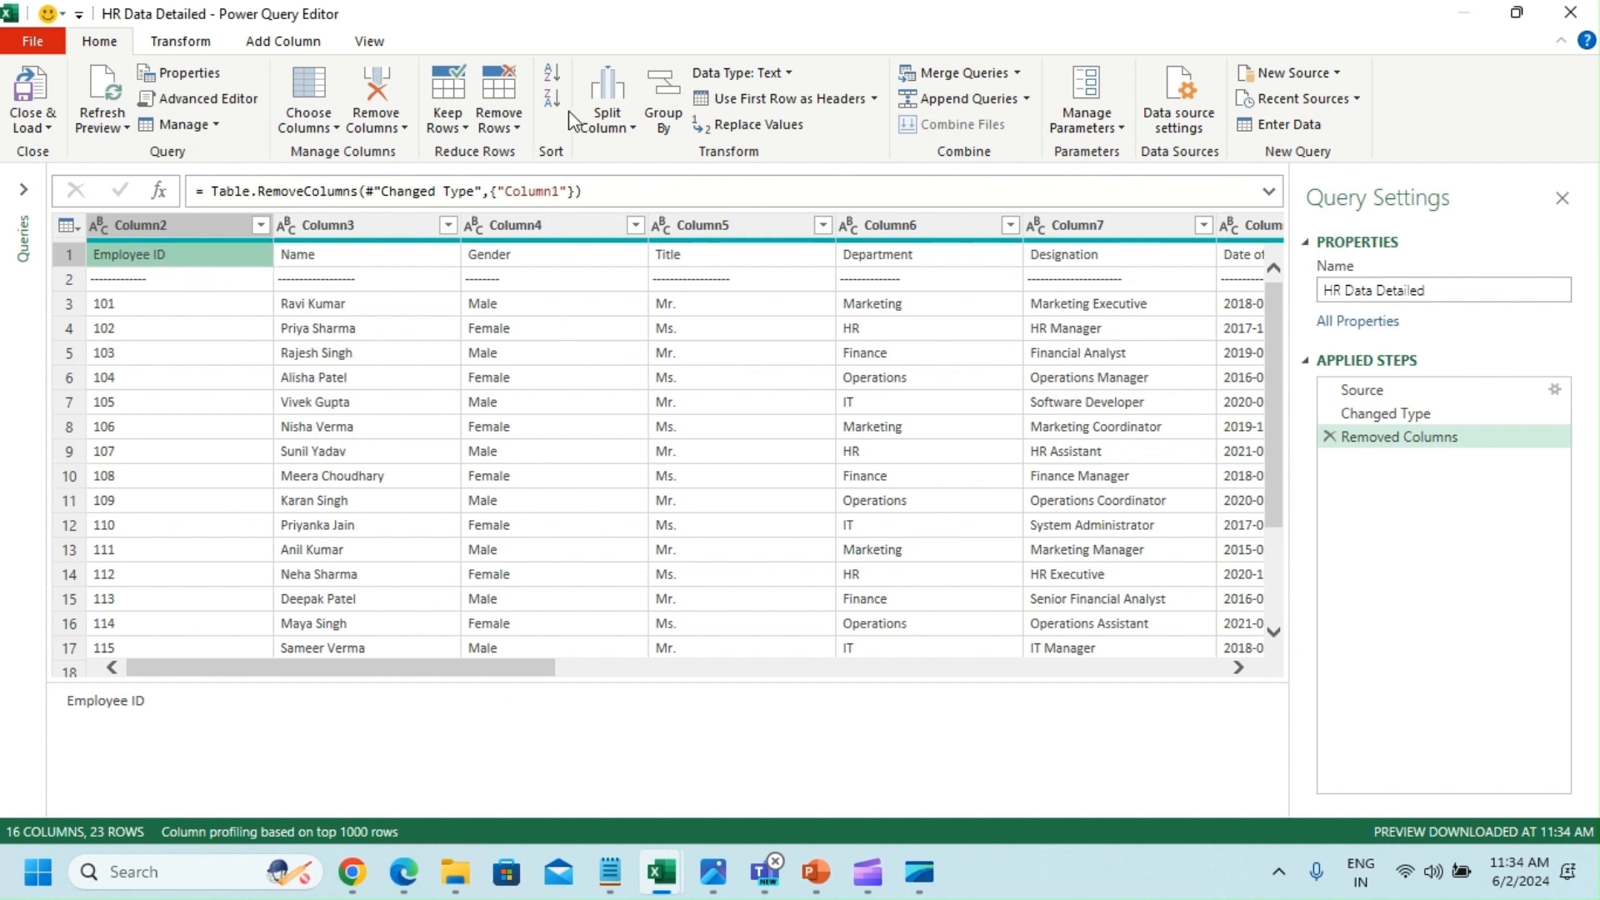
left_click(805, 105)
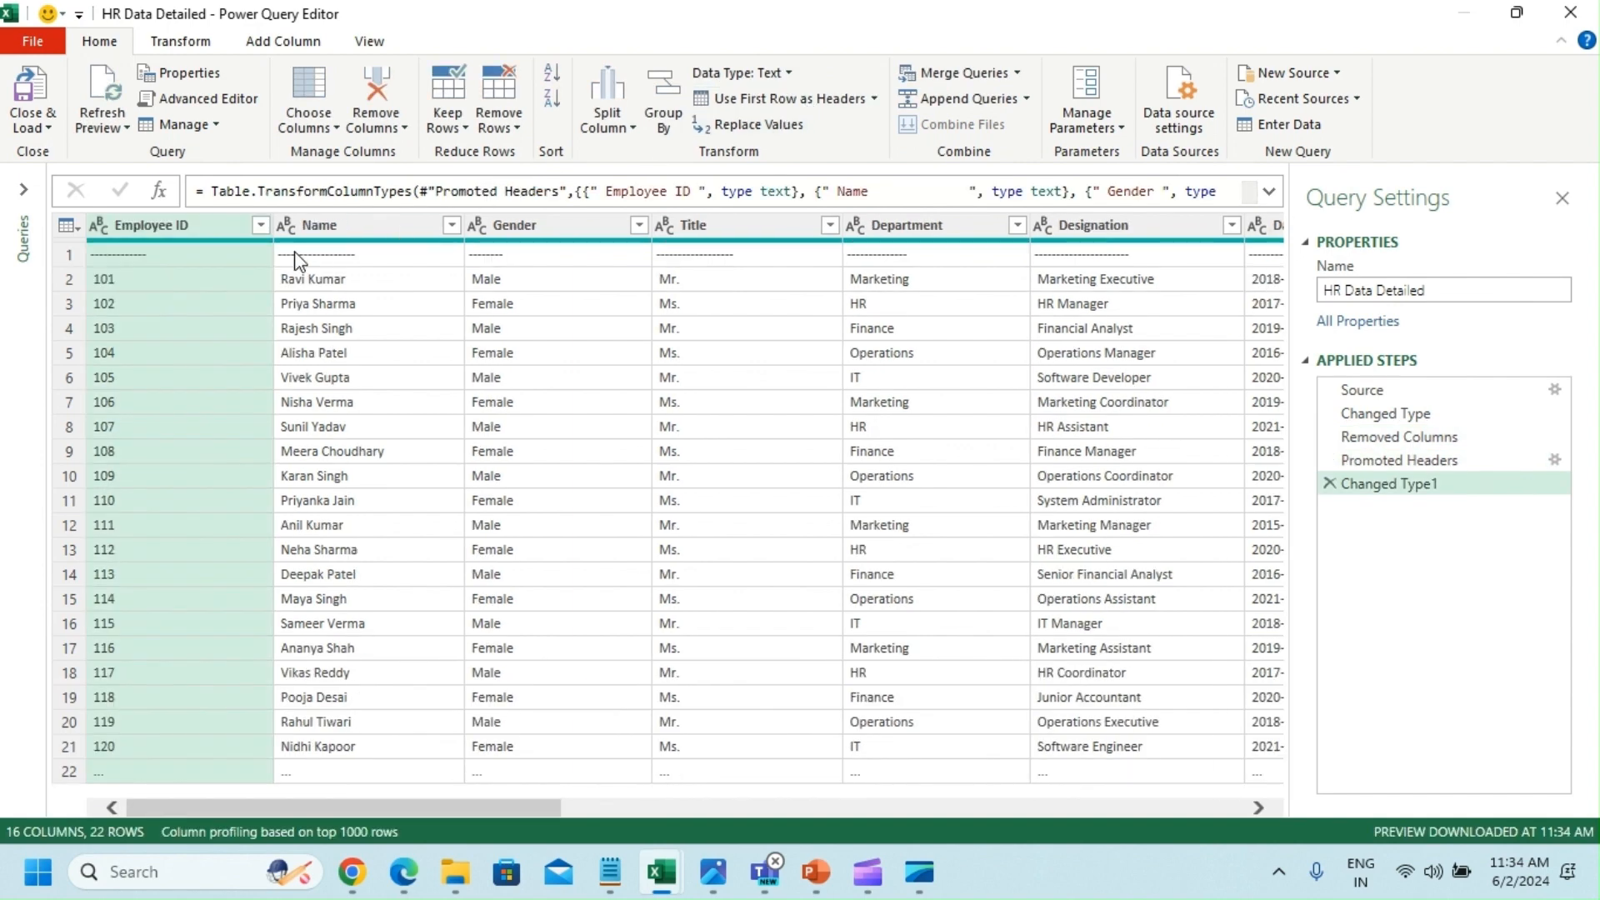
Step: Remove the 1 top row of dashes, and undo that removal by deleting its entry from the applied steps
left_click(207, 260)
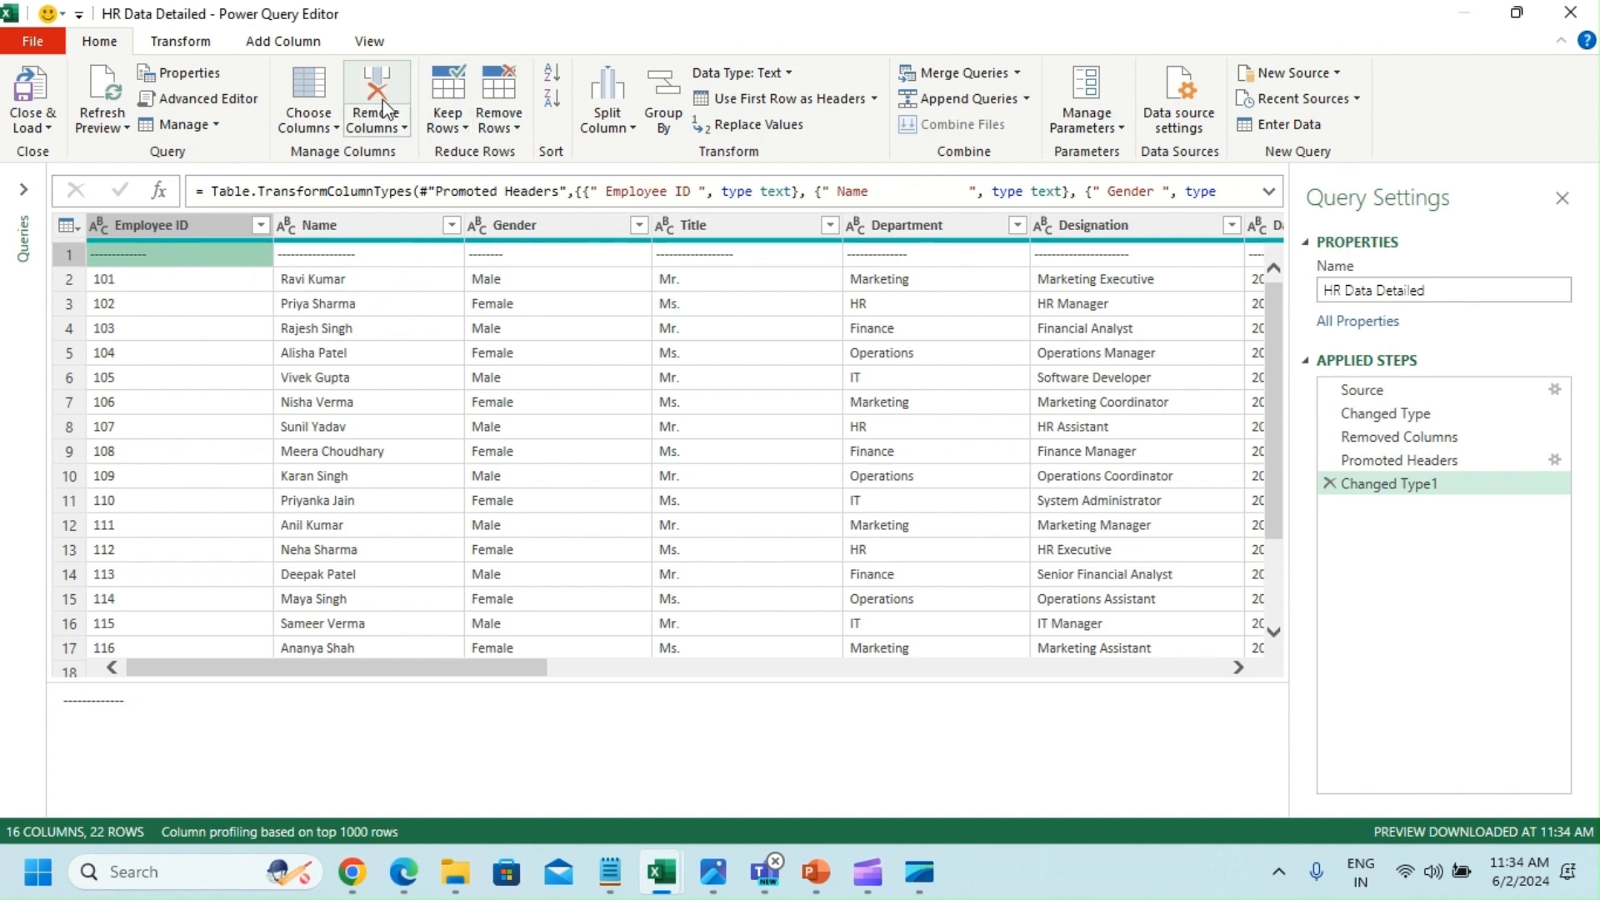
left_click(513, 129)
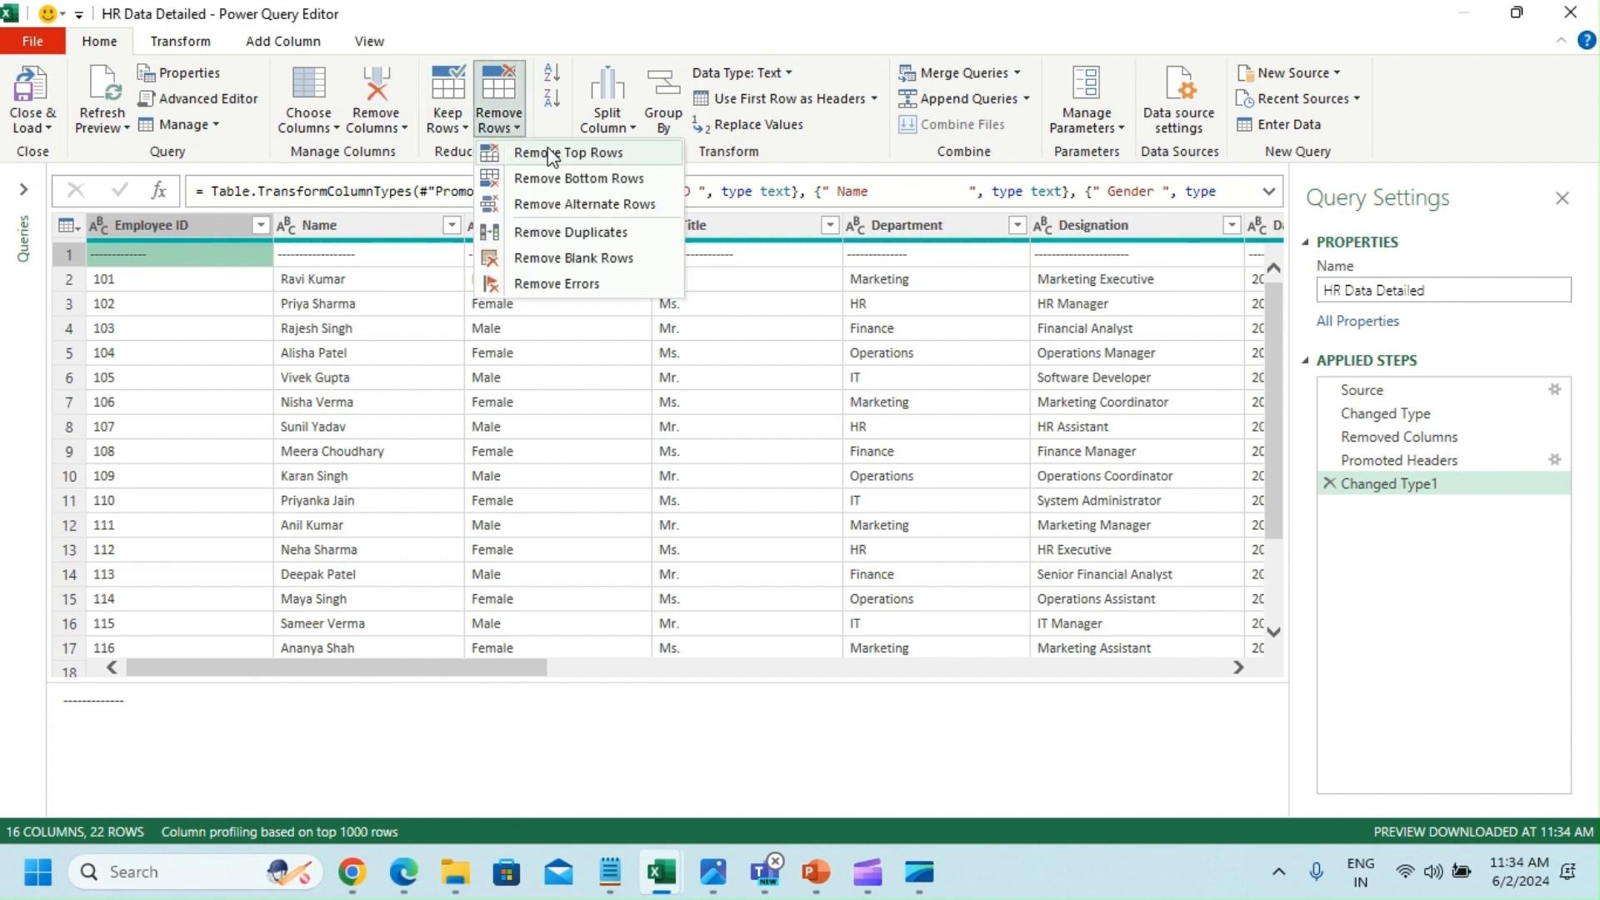
left_click(575, 153)
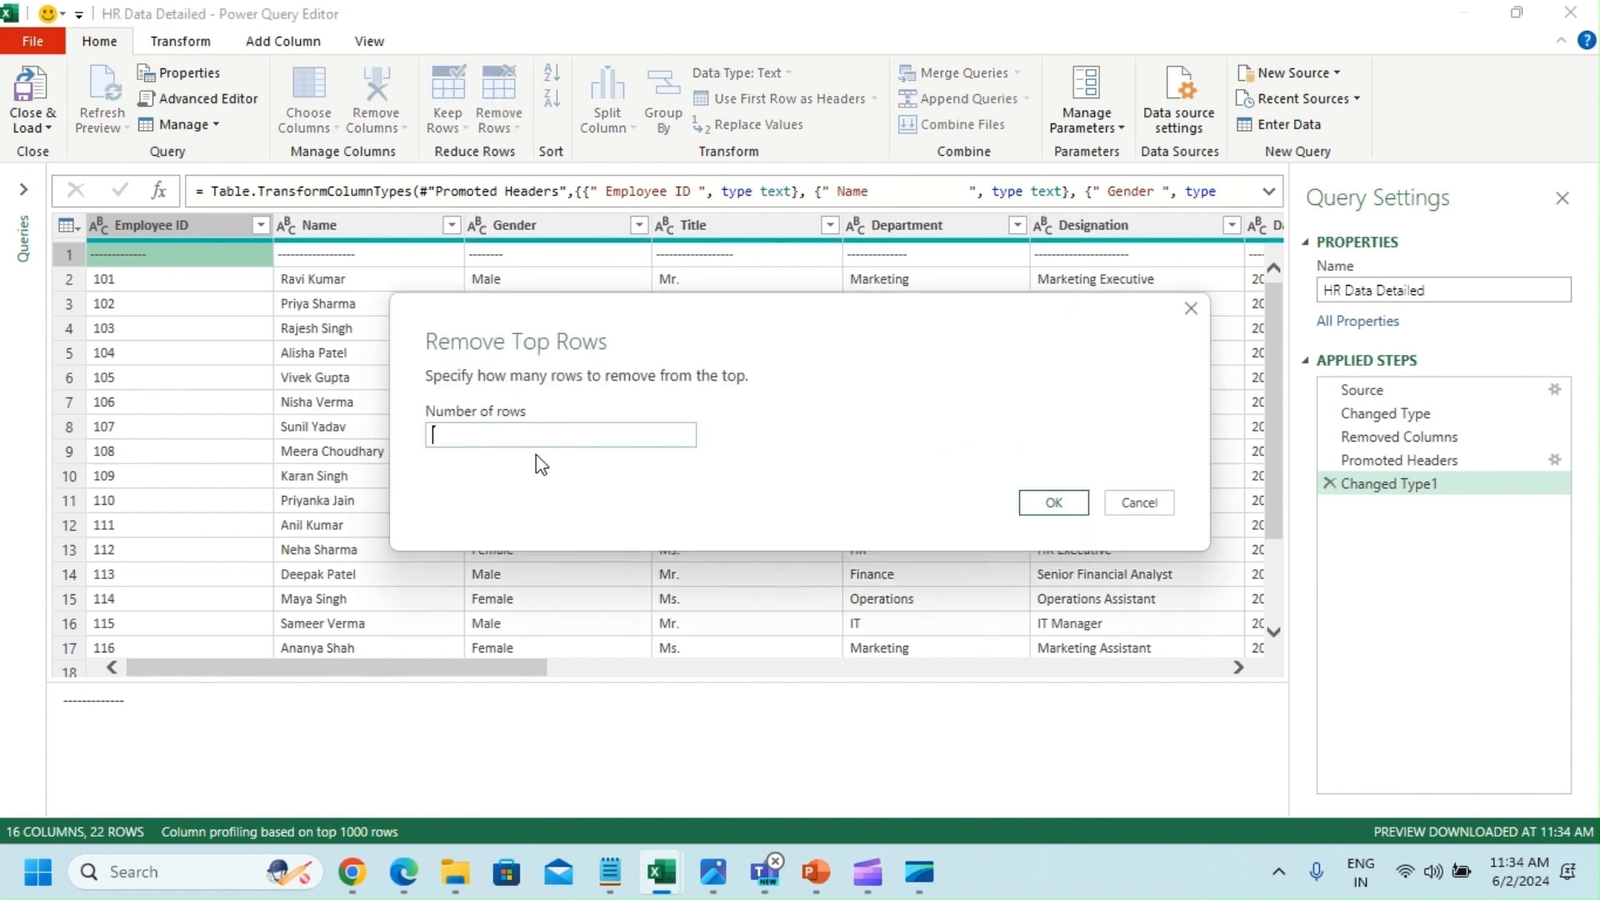
type("1")
left_click(1063, 509)
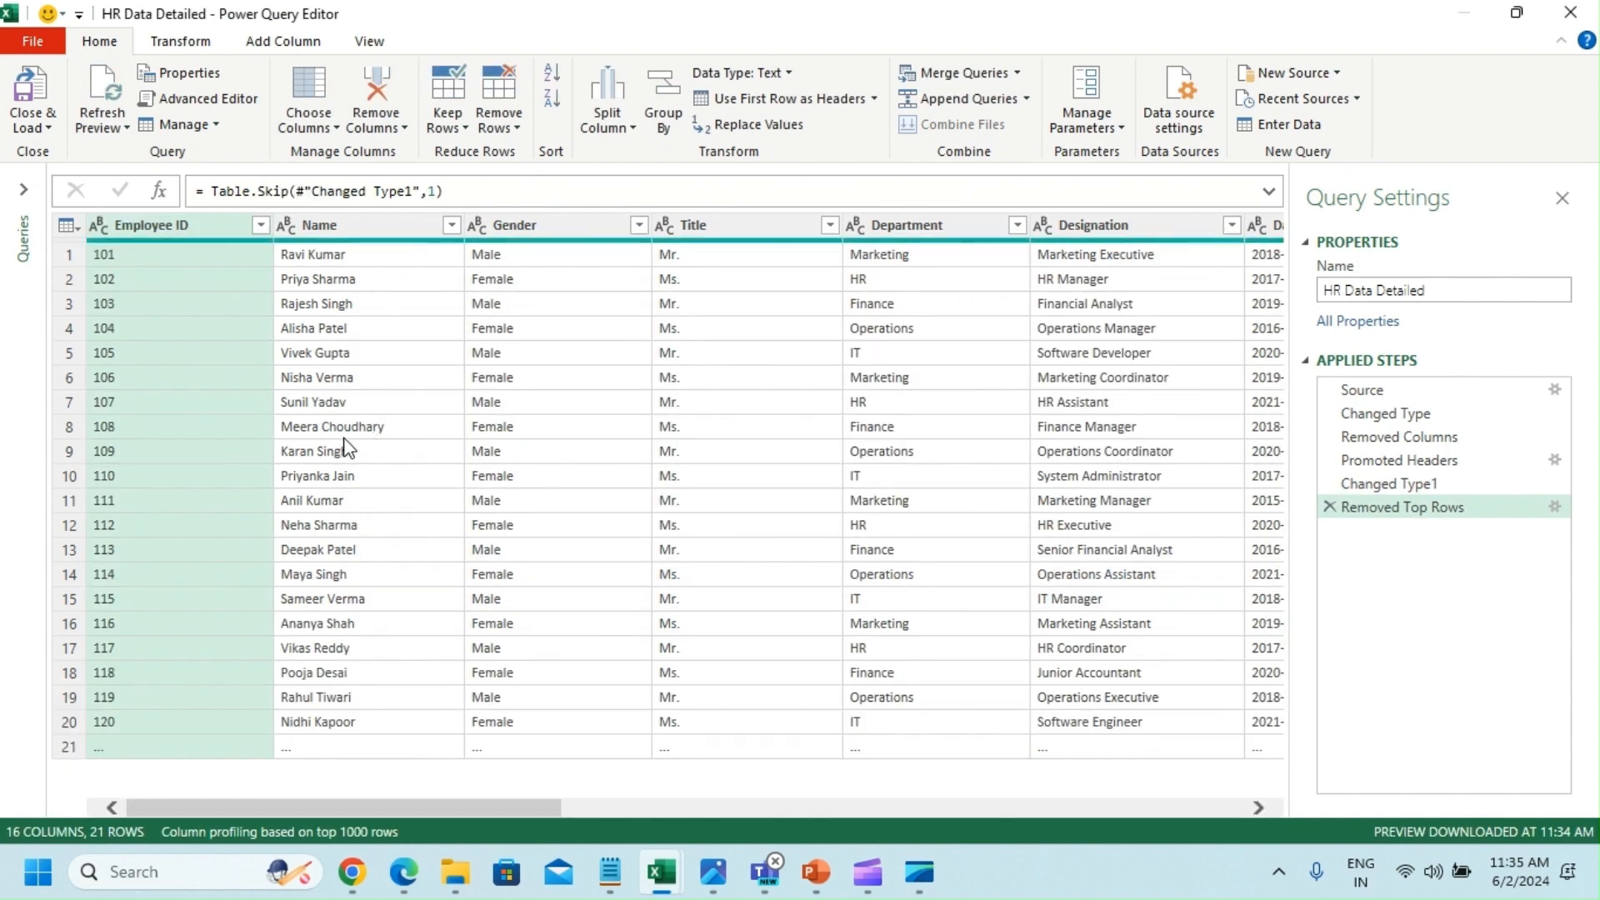
left_click(207, 411)
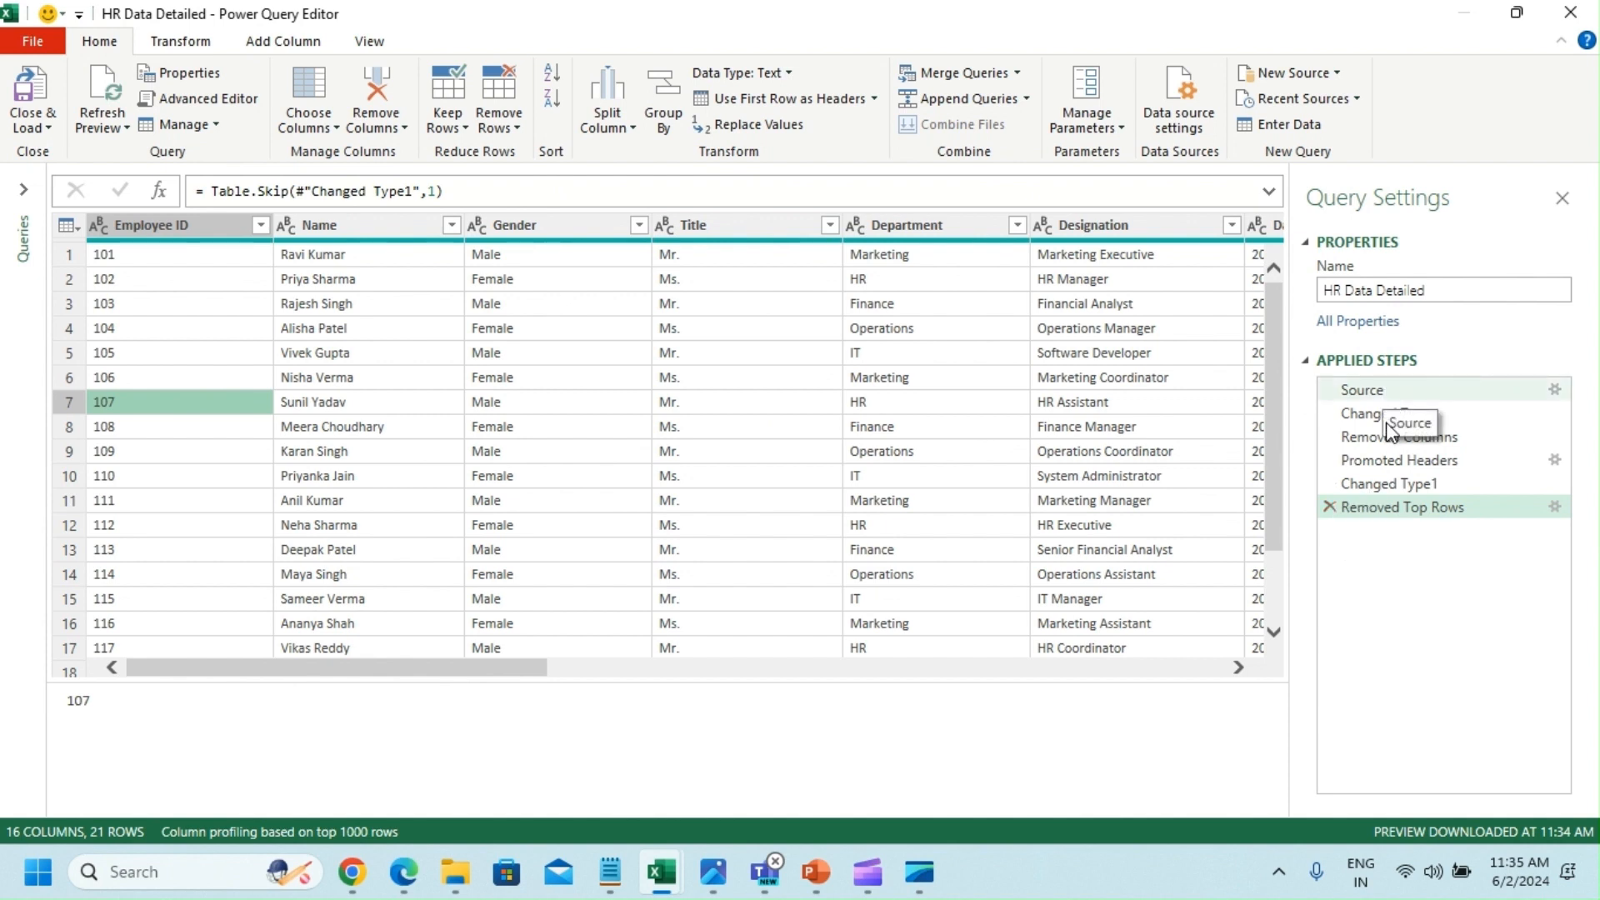
left_click(1330, 506)
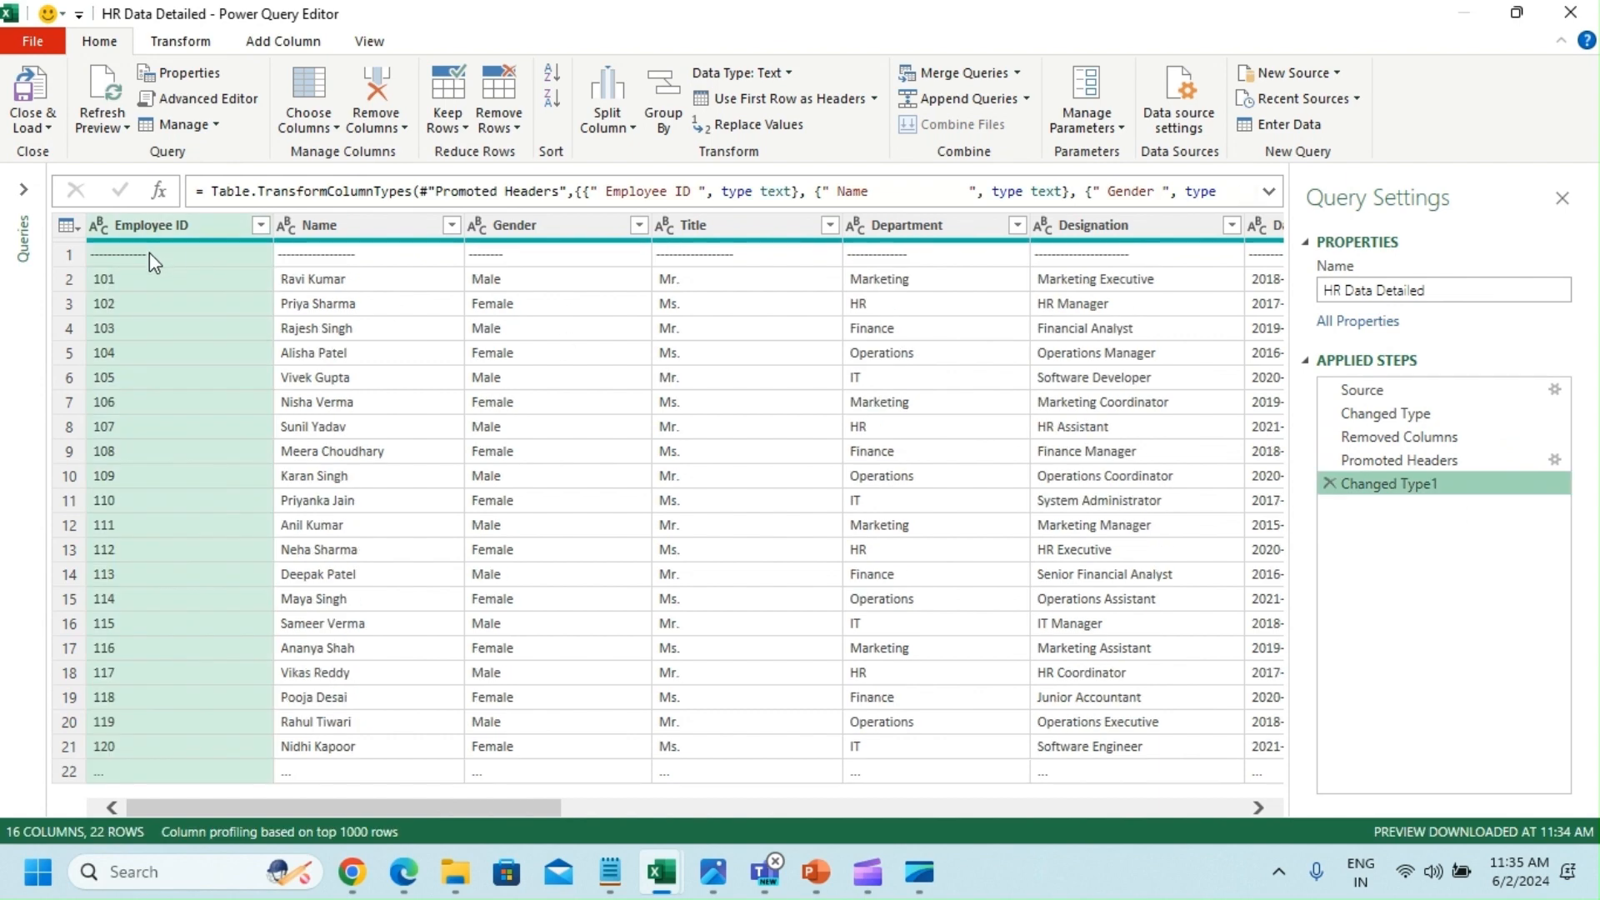
Step: Remove 1 top row so that the dashed separator row under the headers is dropped from the query
left_click(150, 262)
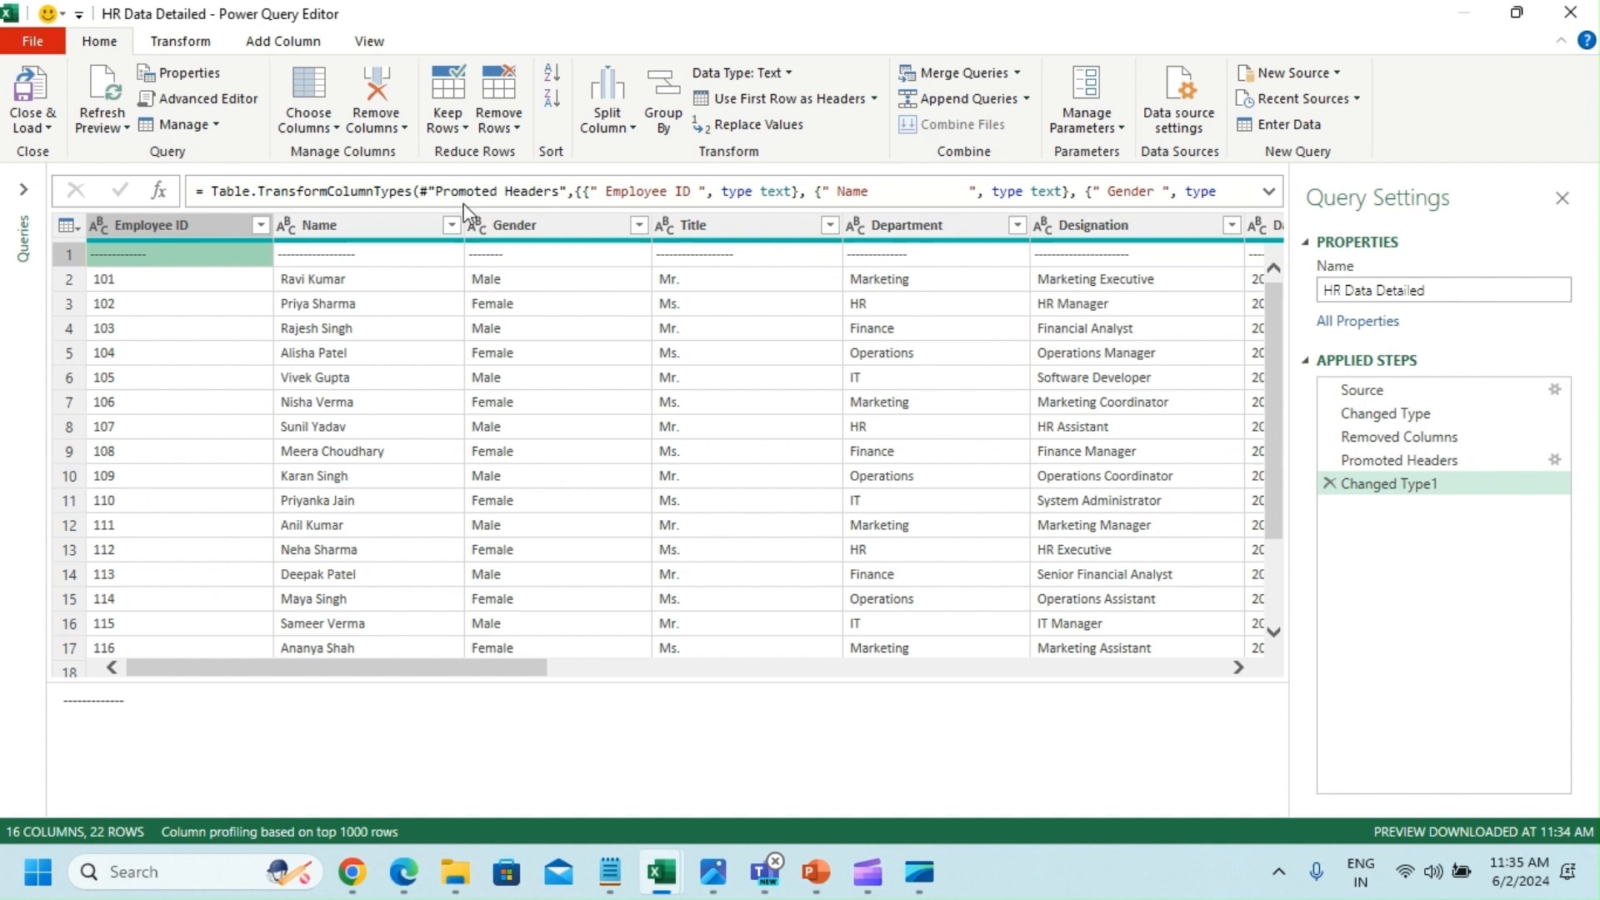
left_click(506, 123)
left_click(549, 154)
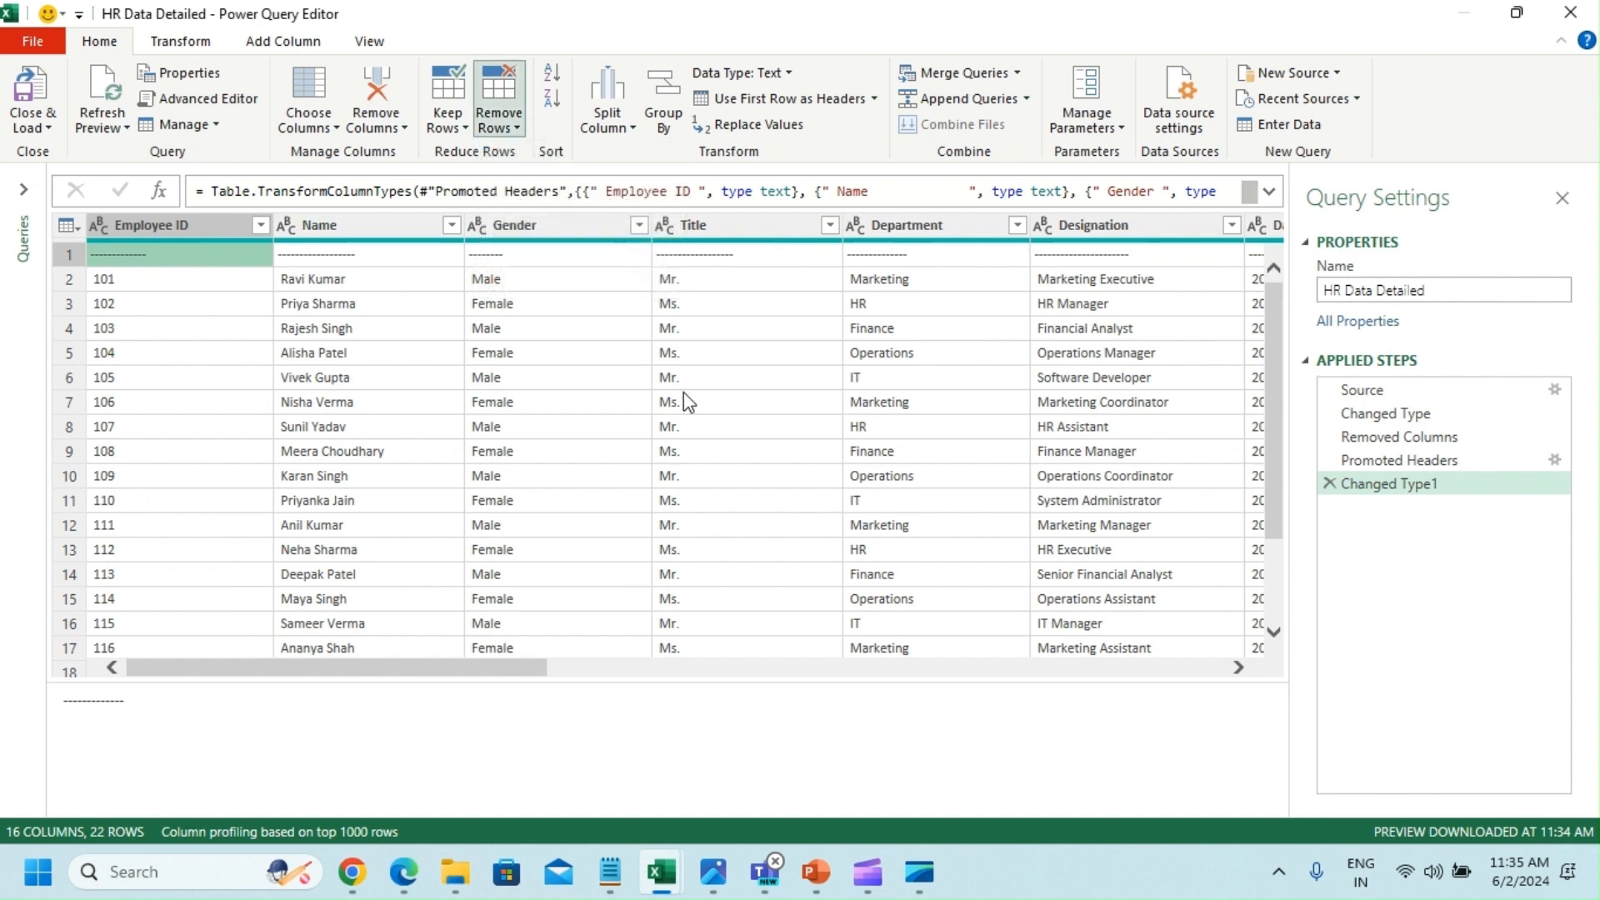
type("1")
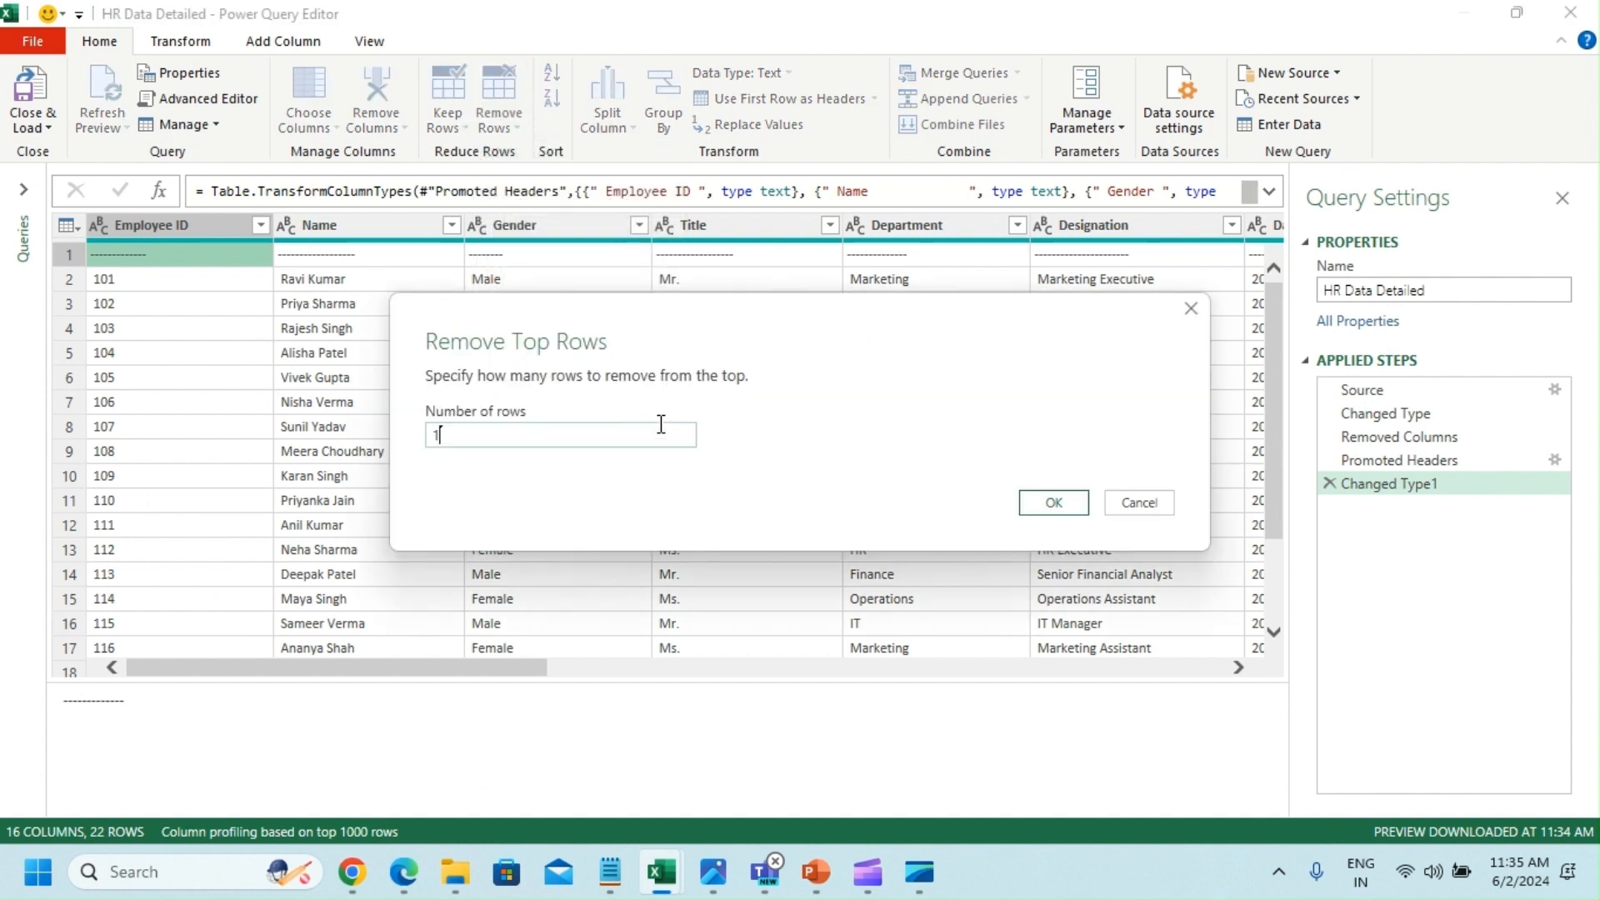
left_click(1052, 503)
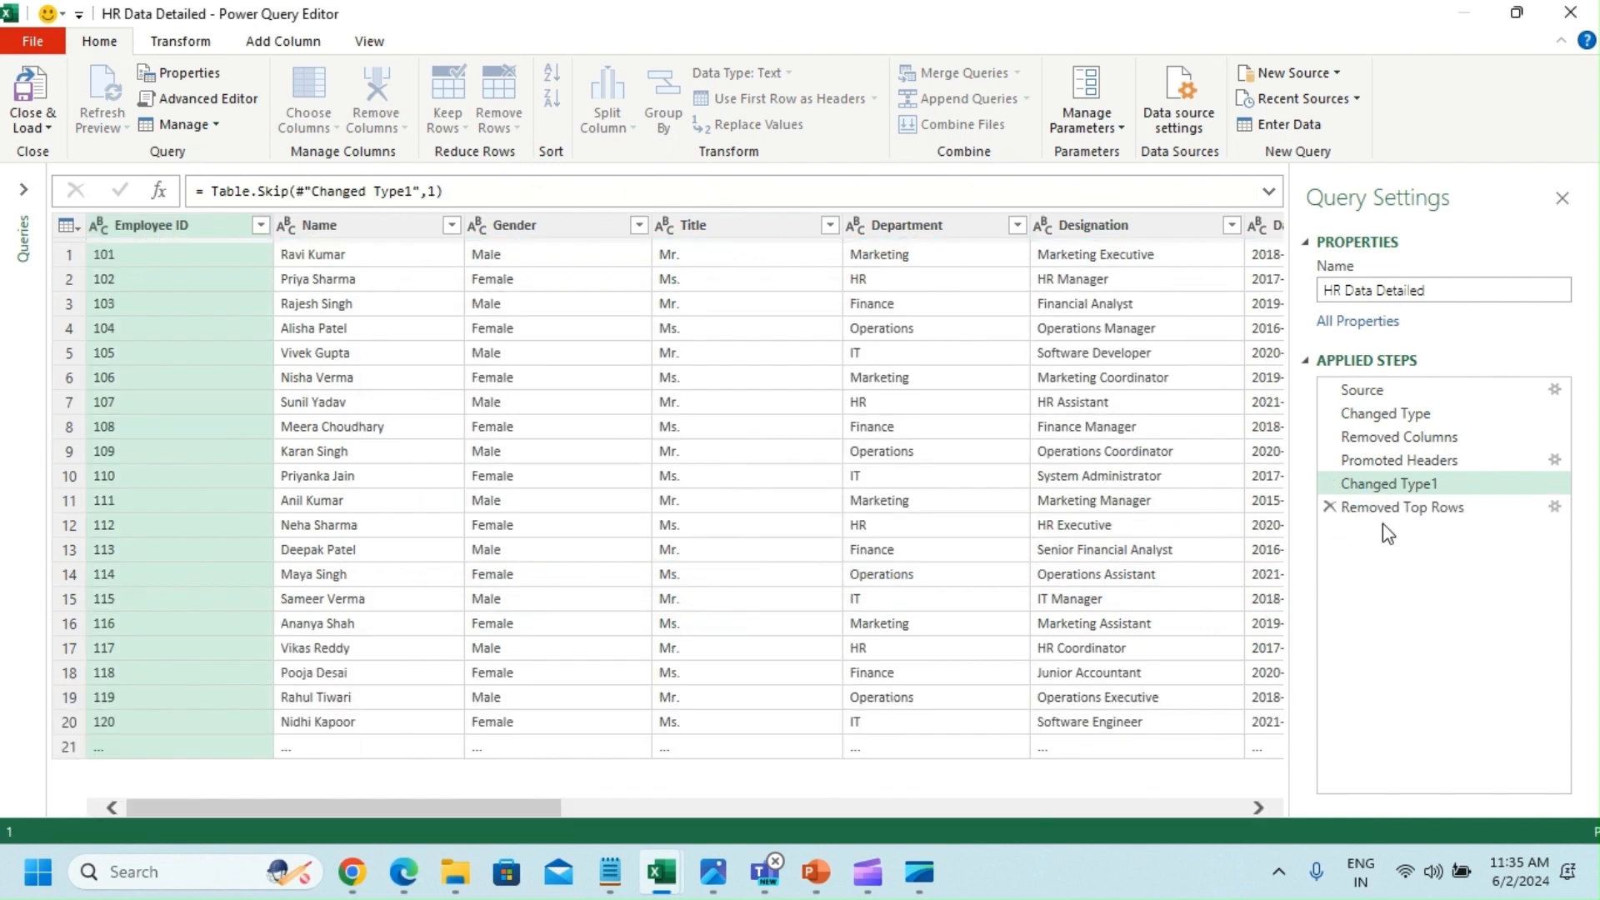
left_click_drag(1417, 460, 1496, 496)
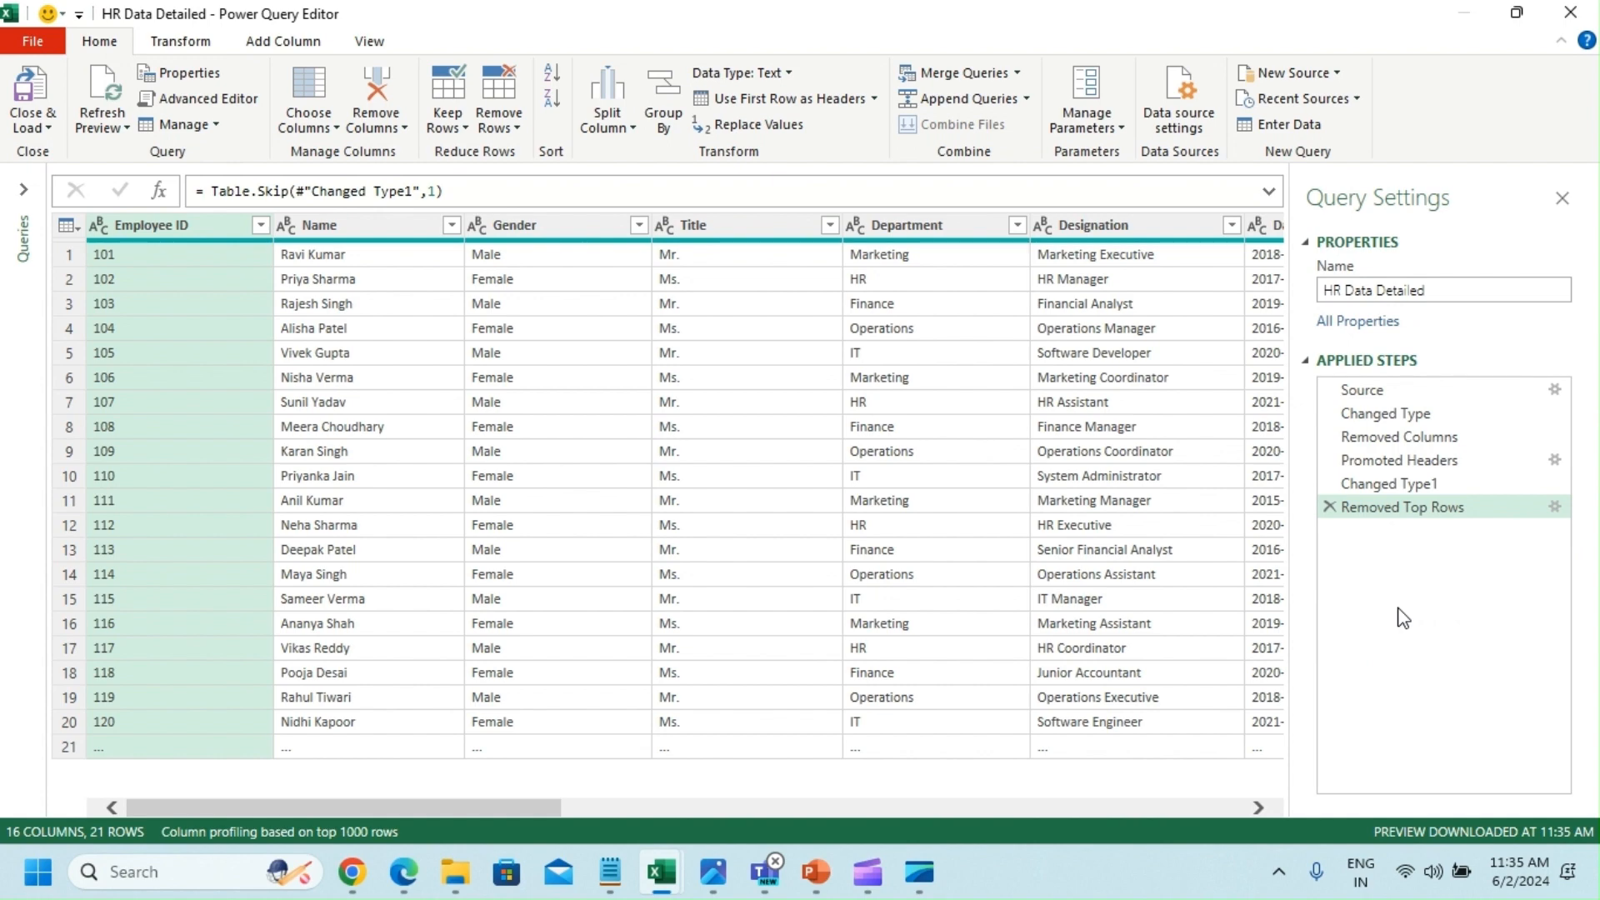
Step: Trim the leading and trailing spaces from the text in the Name column
left_click(333, 450)
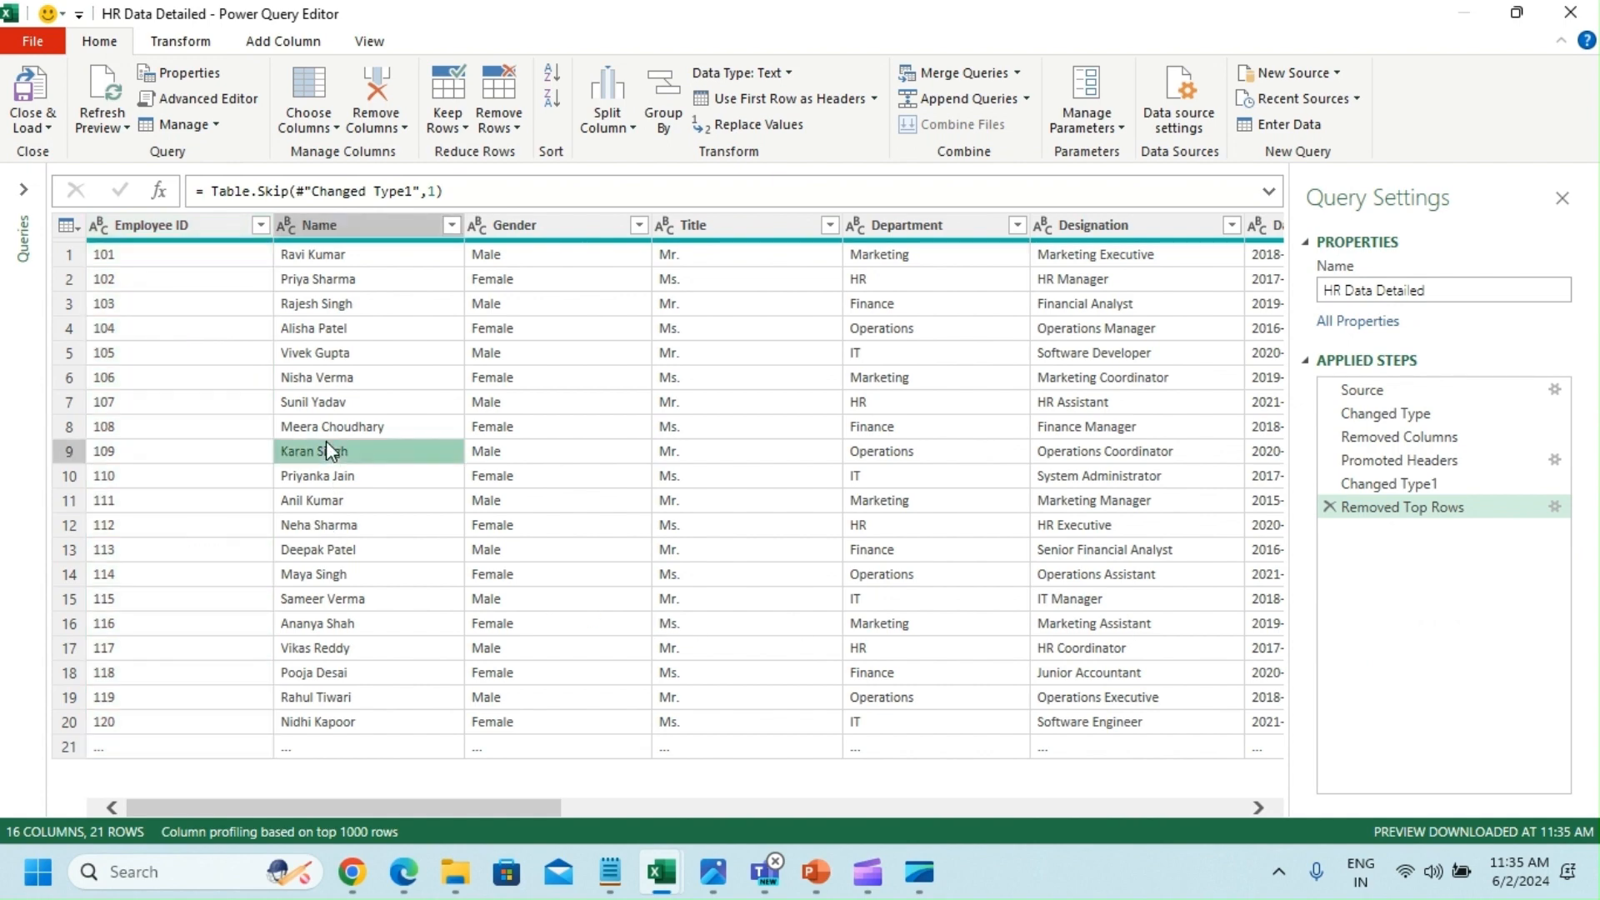
left_click(106, 358)
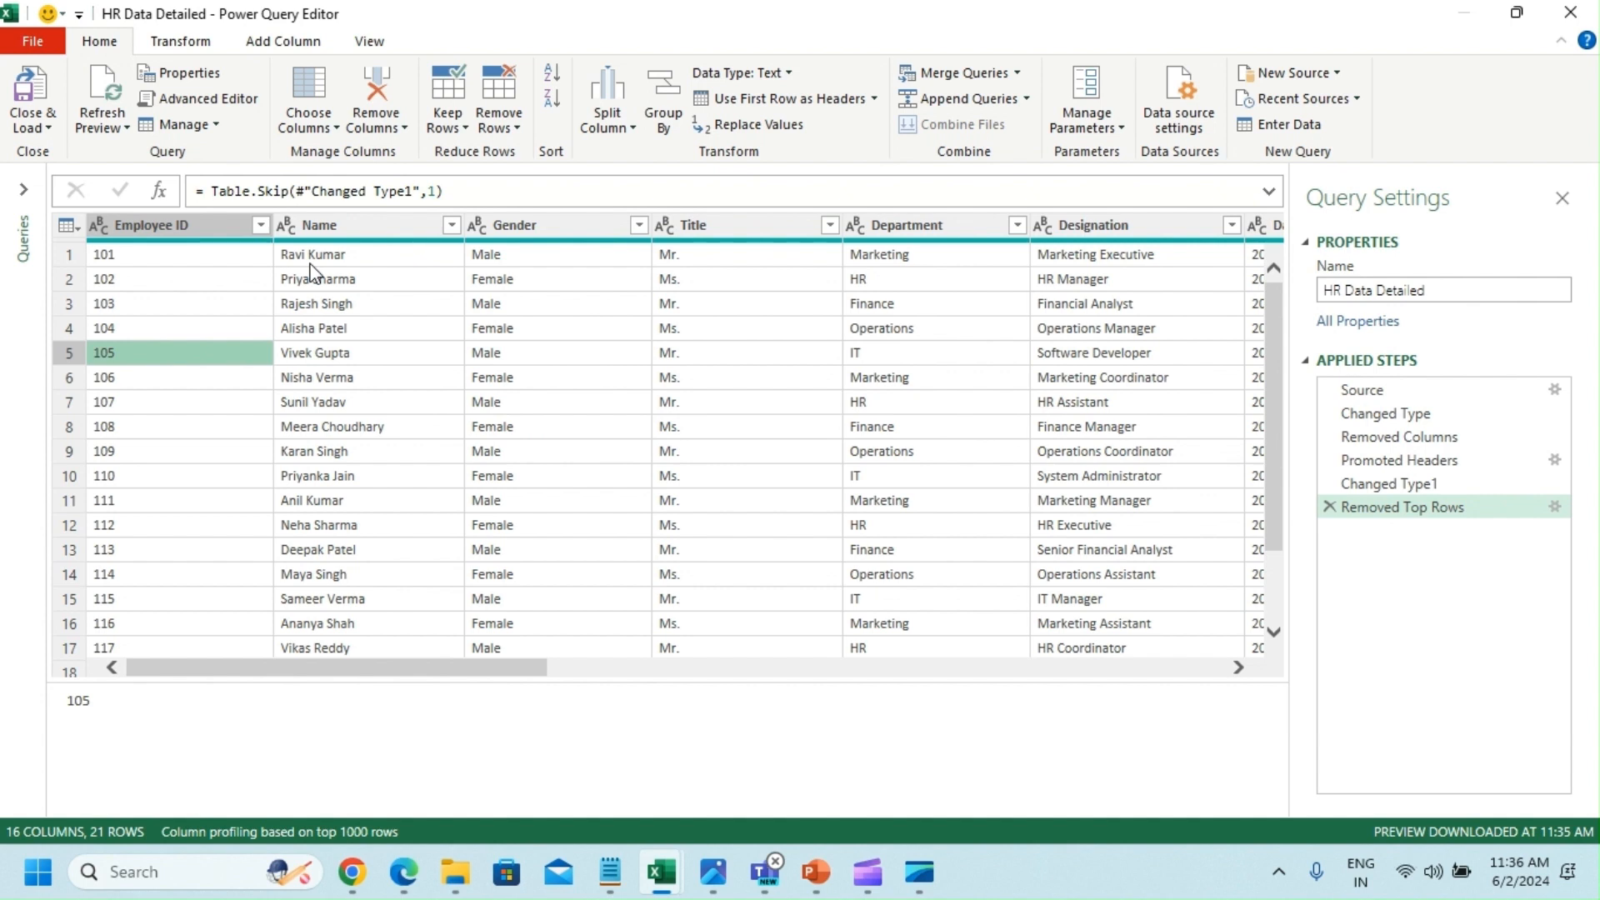
mouse_move(347, 228)
left_mouse_down()
mouse_move(976, 245)
mouse_move(357, 236)
mouse_move(355, 222)
left_mouse_up()
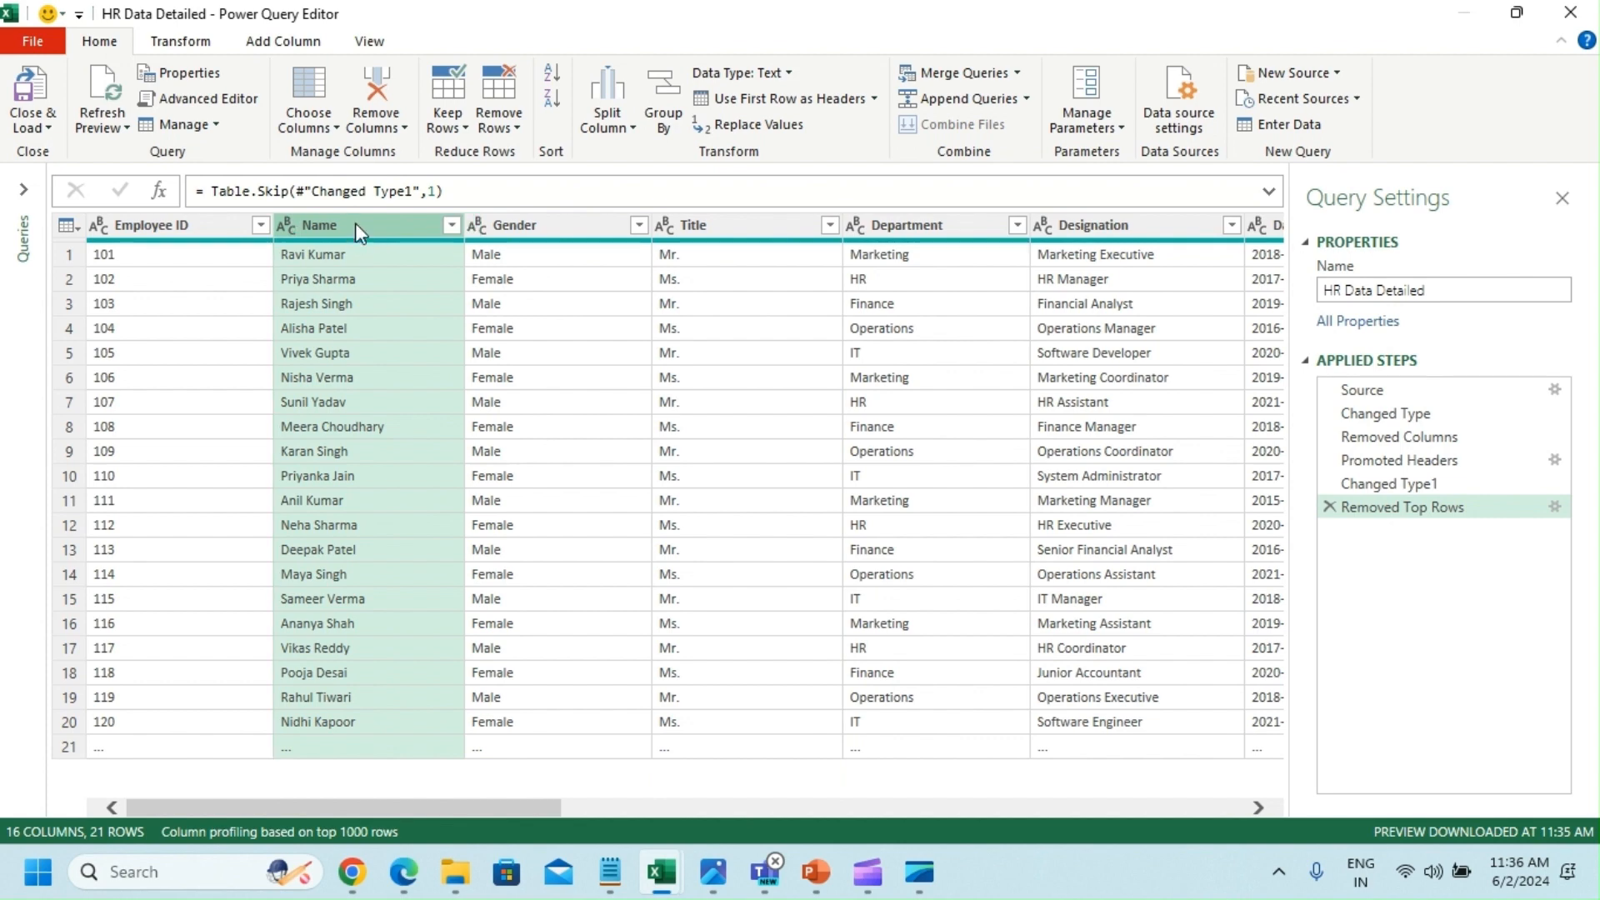
right_click(353, 222)
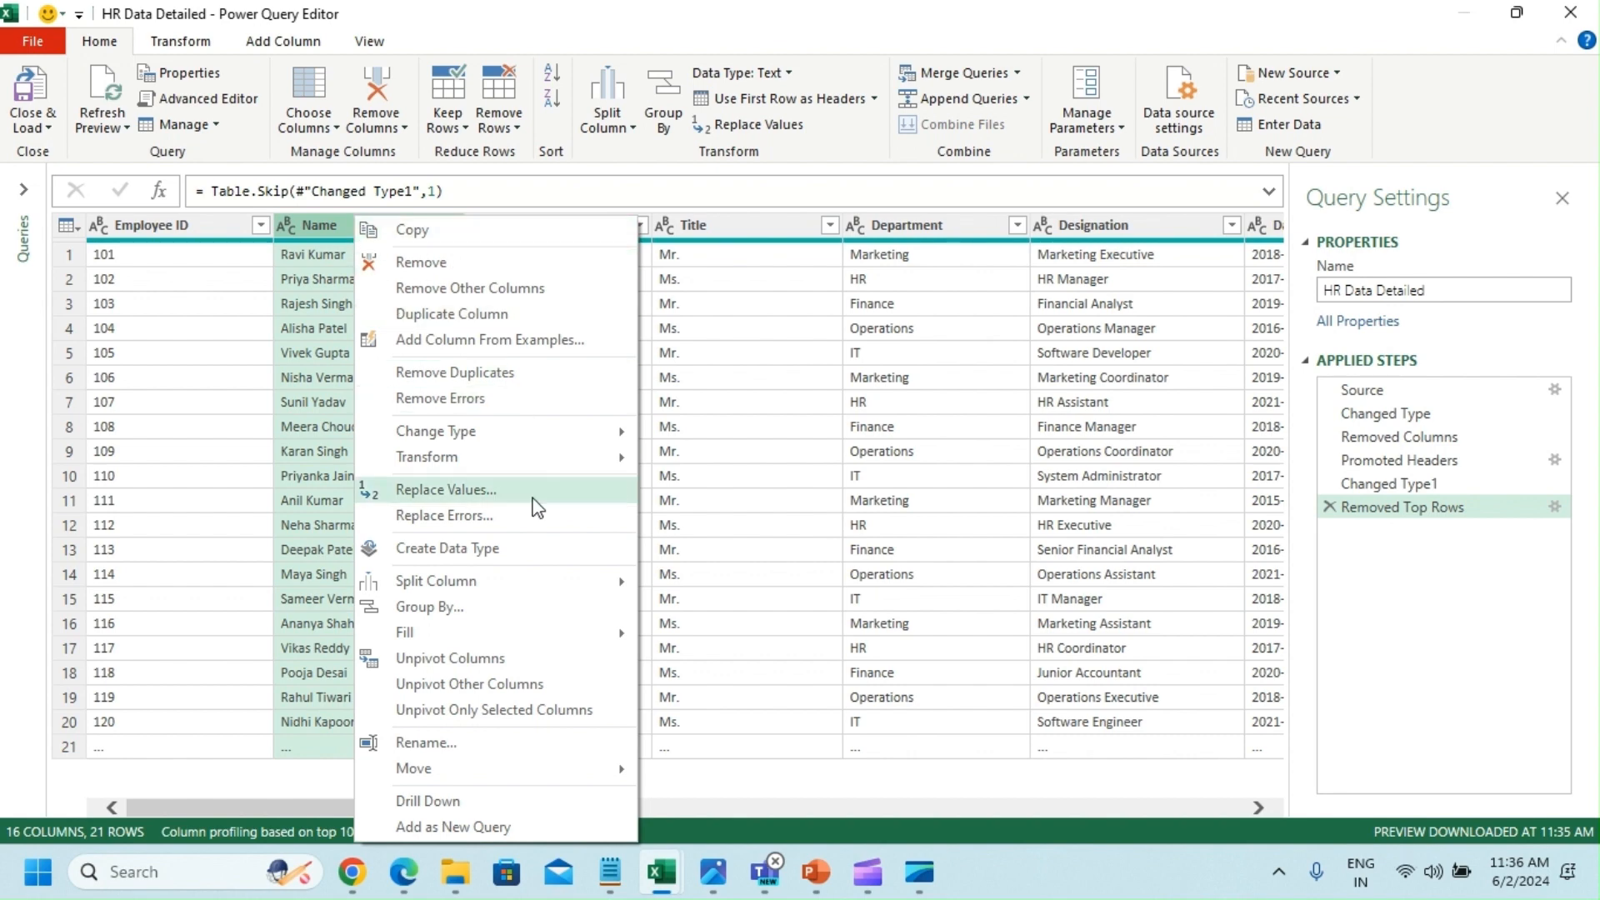
mouse_move(539, 581)
mouse_move(543, 471)
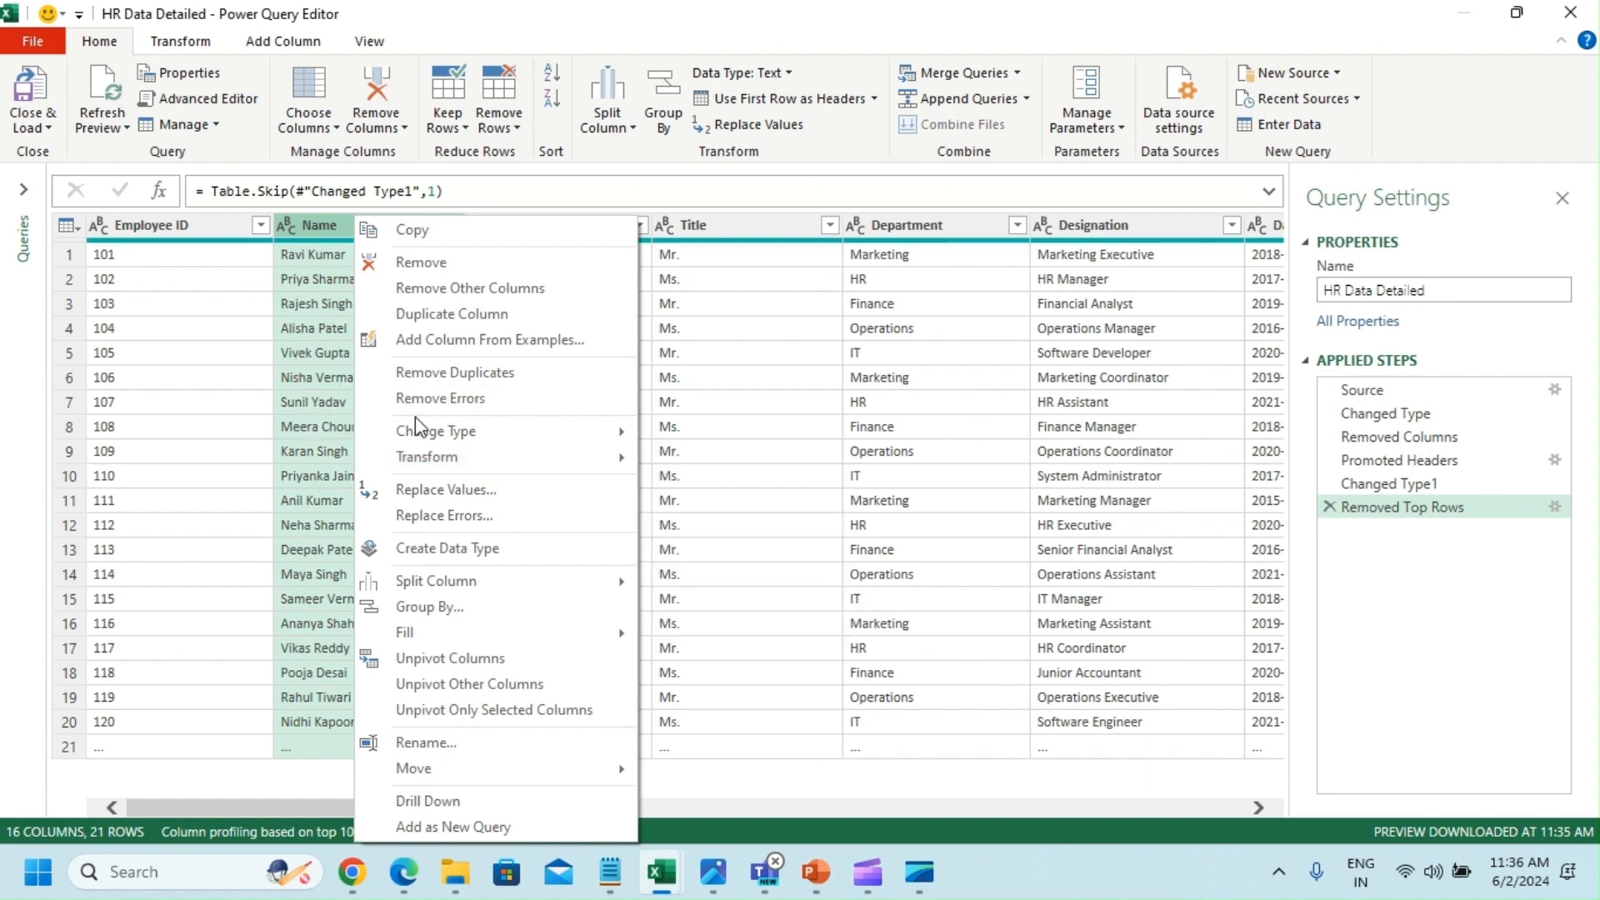
mouse_move(489, 432)
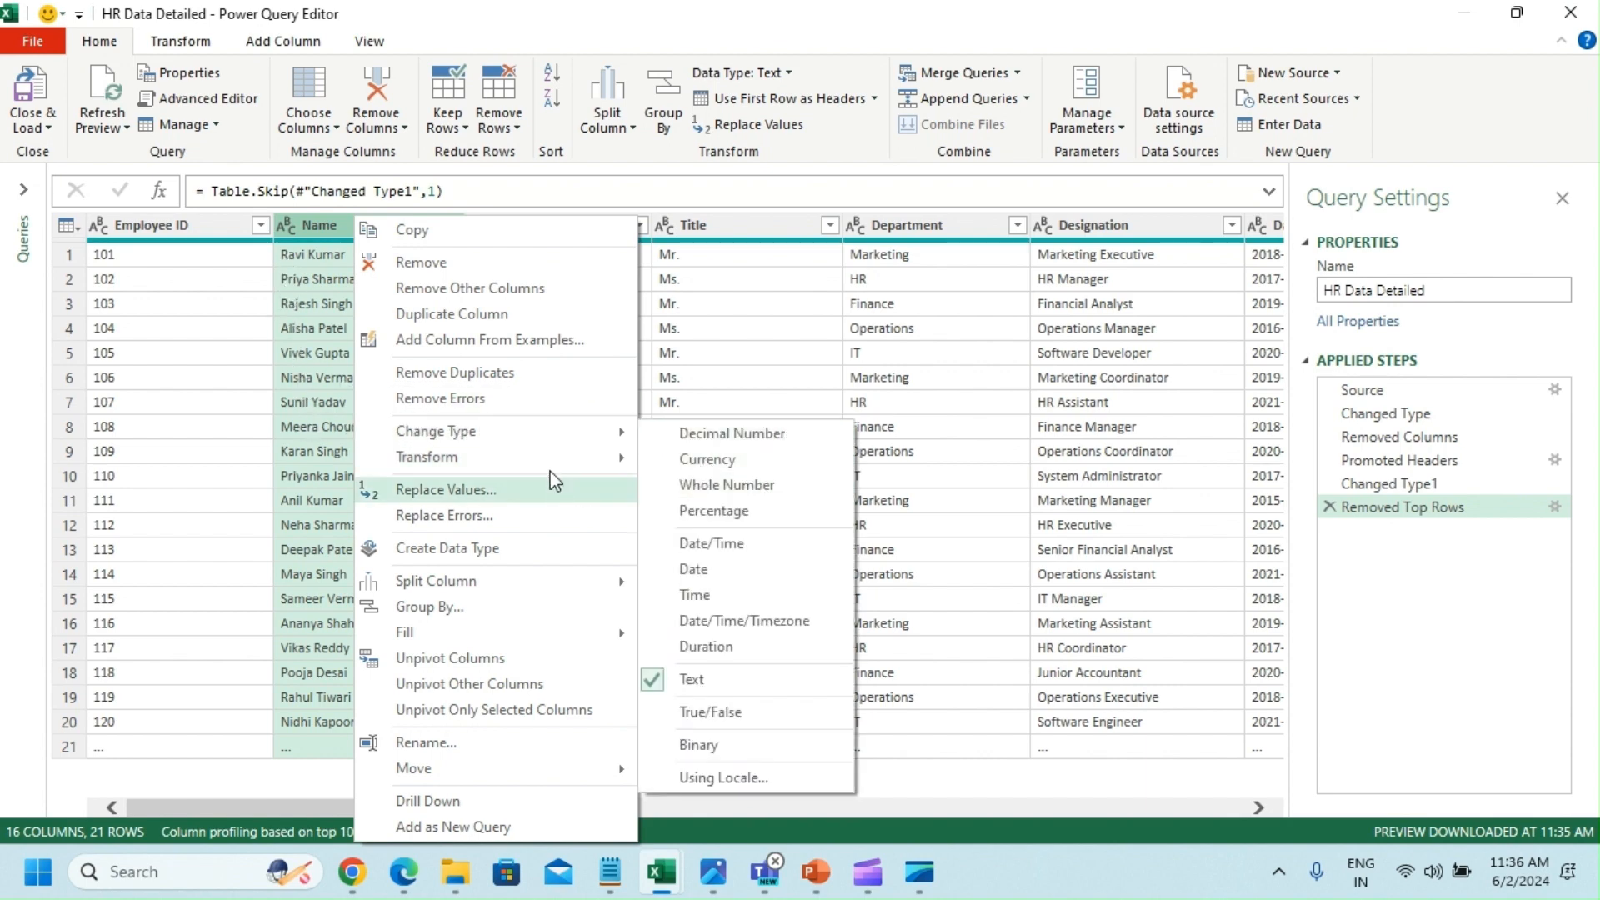
left_click(717, 536)
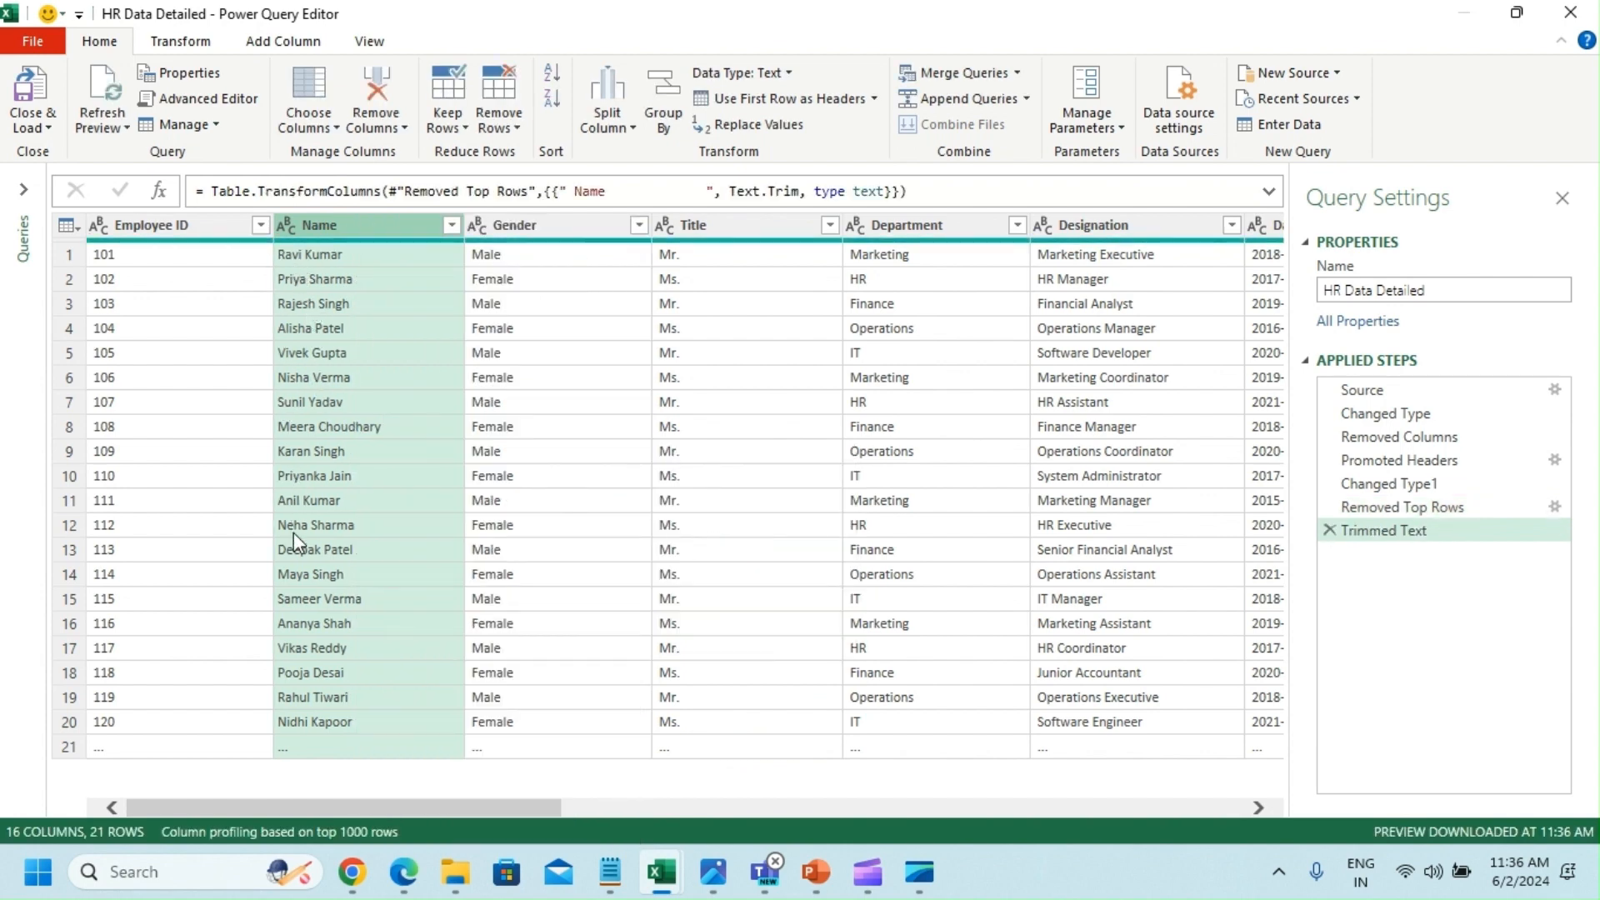
Step: Trim the extra spaces from the text in the Gender column
left_click(525, 227)
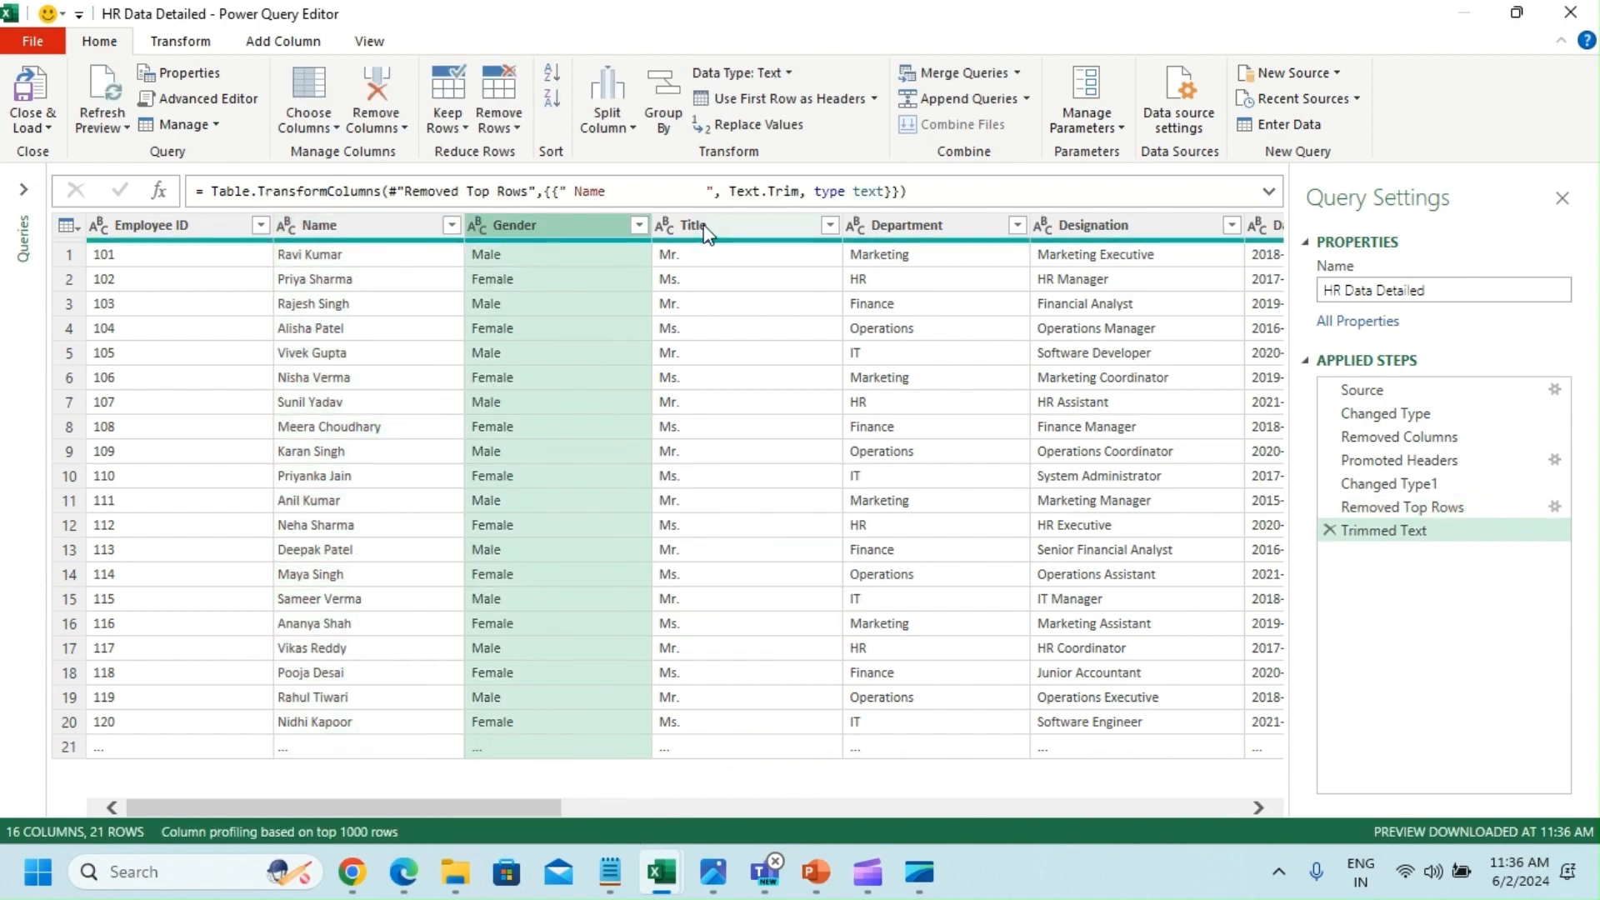
right_click(531, 224)
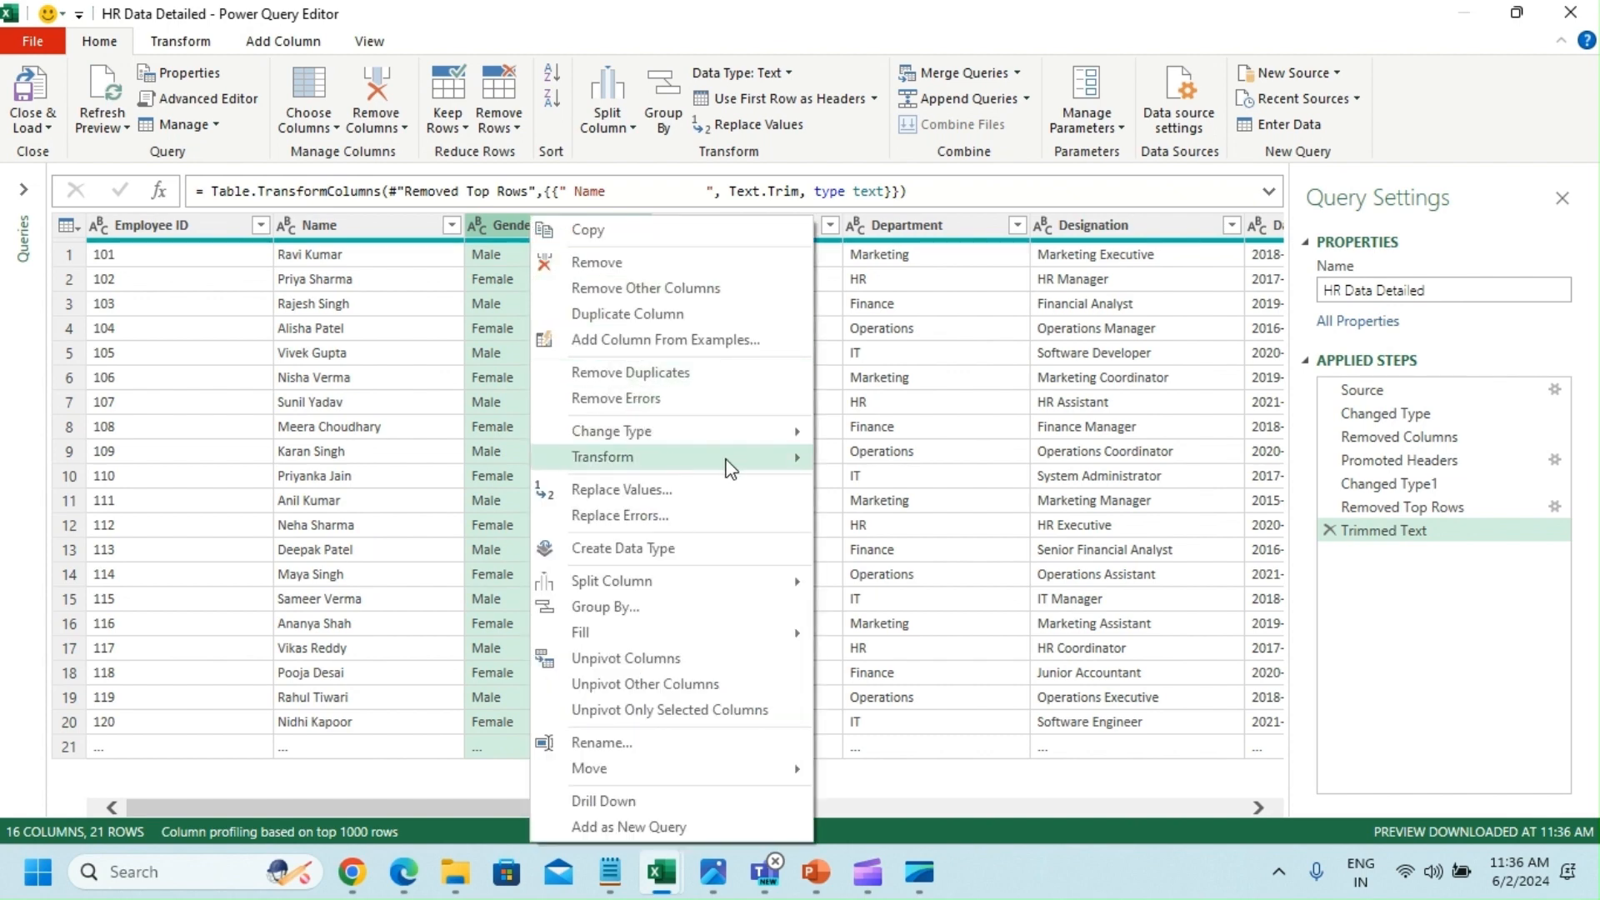
mouse_move(730, 467)
left_click(907, 540)
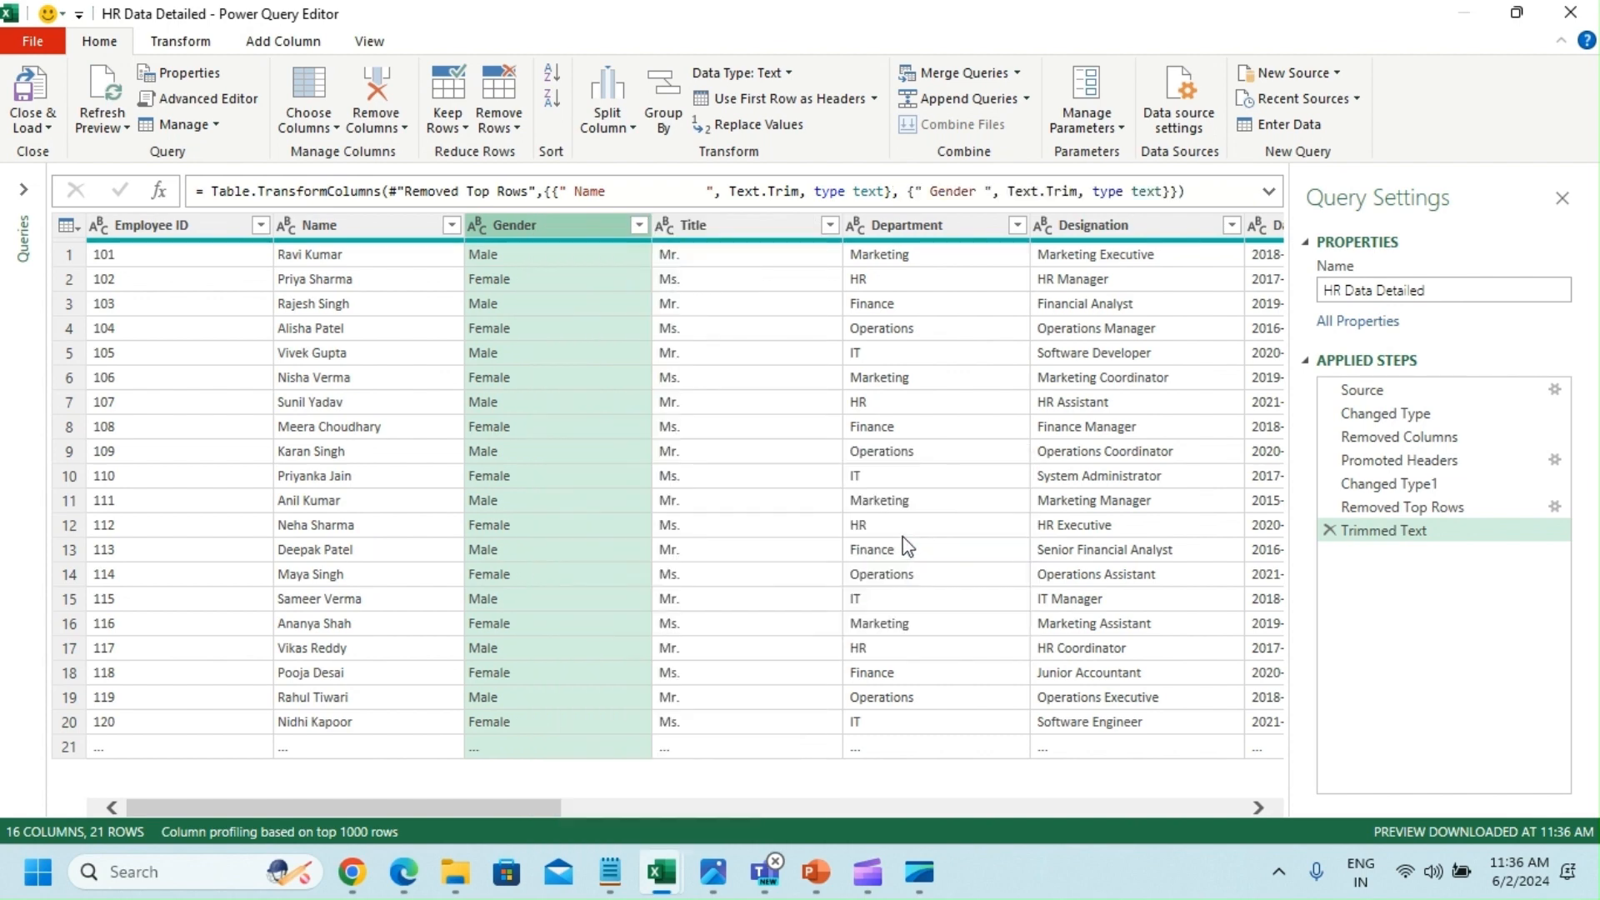
Step: Trim the text in the Title, Department and Designation columns together in one operation
left_click(727, 222)
left_click_drag(730, 222, 776, 225)
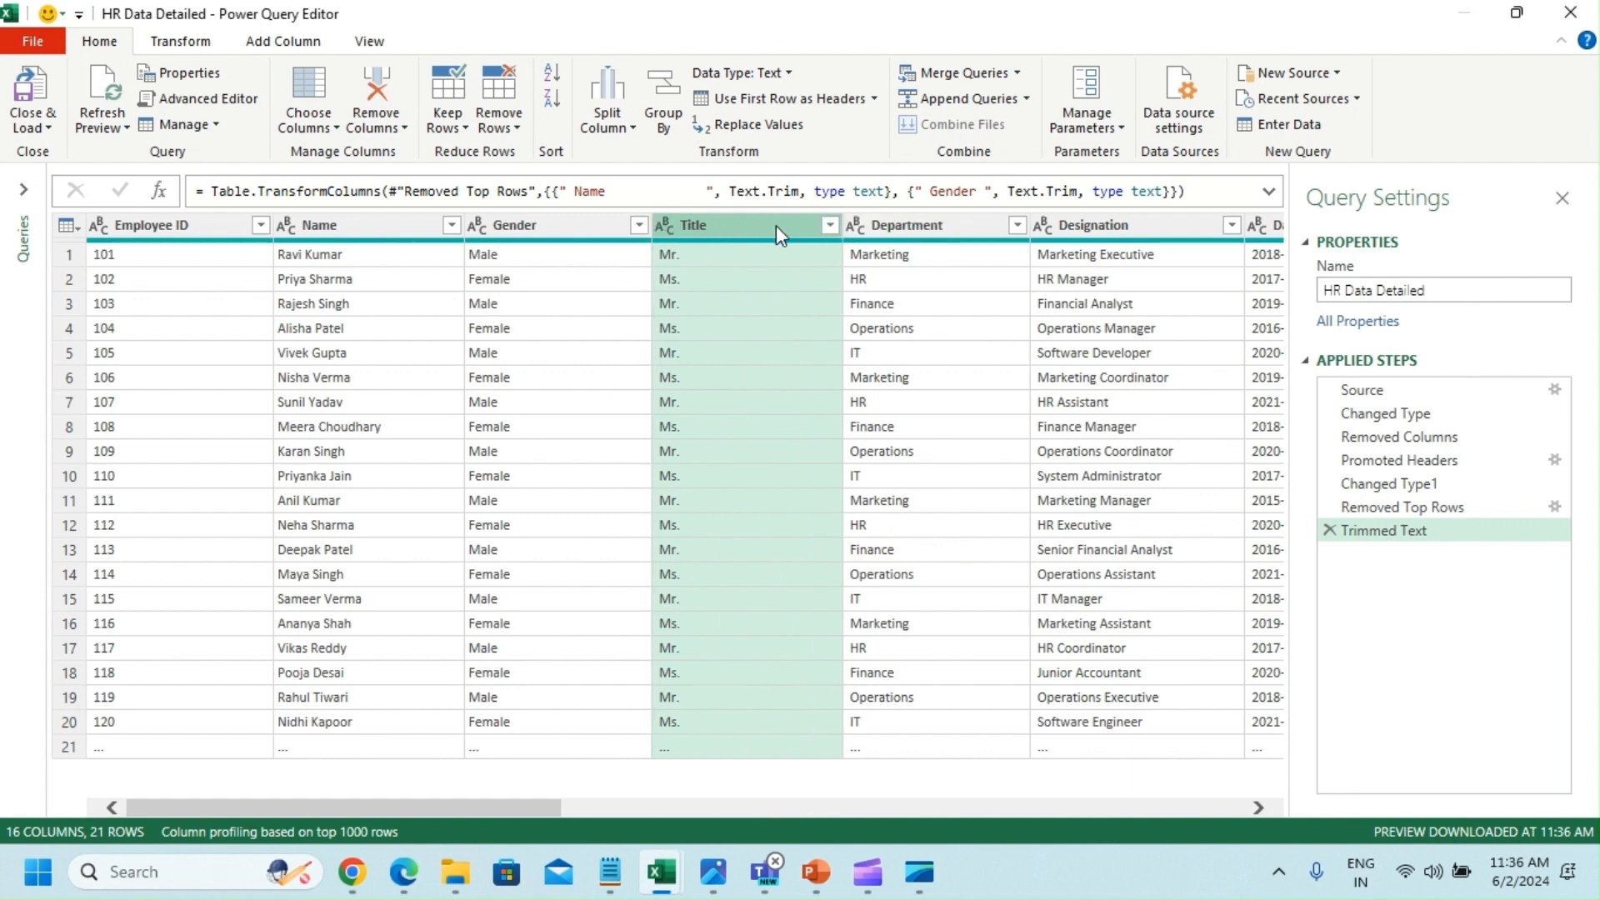
left_click(888, 218, "ctrl")
left_click(1080, 227, "ctrl")
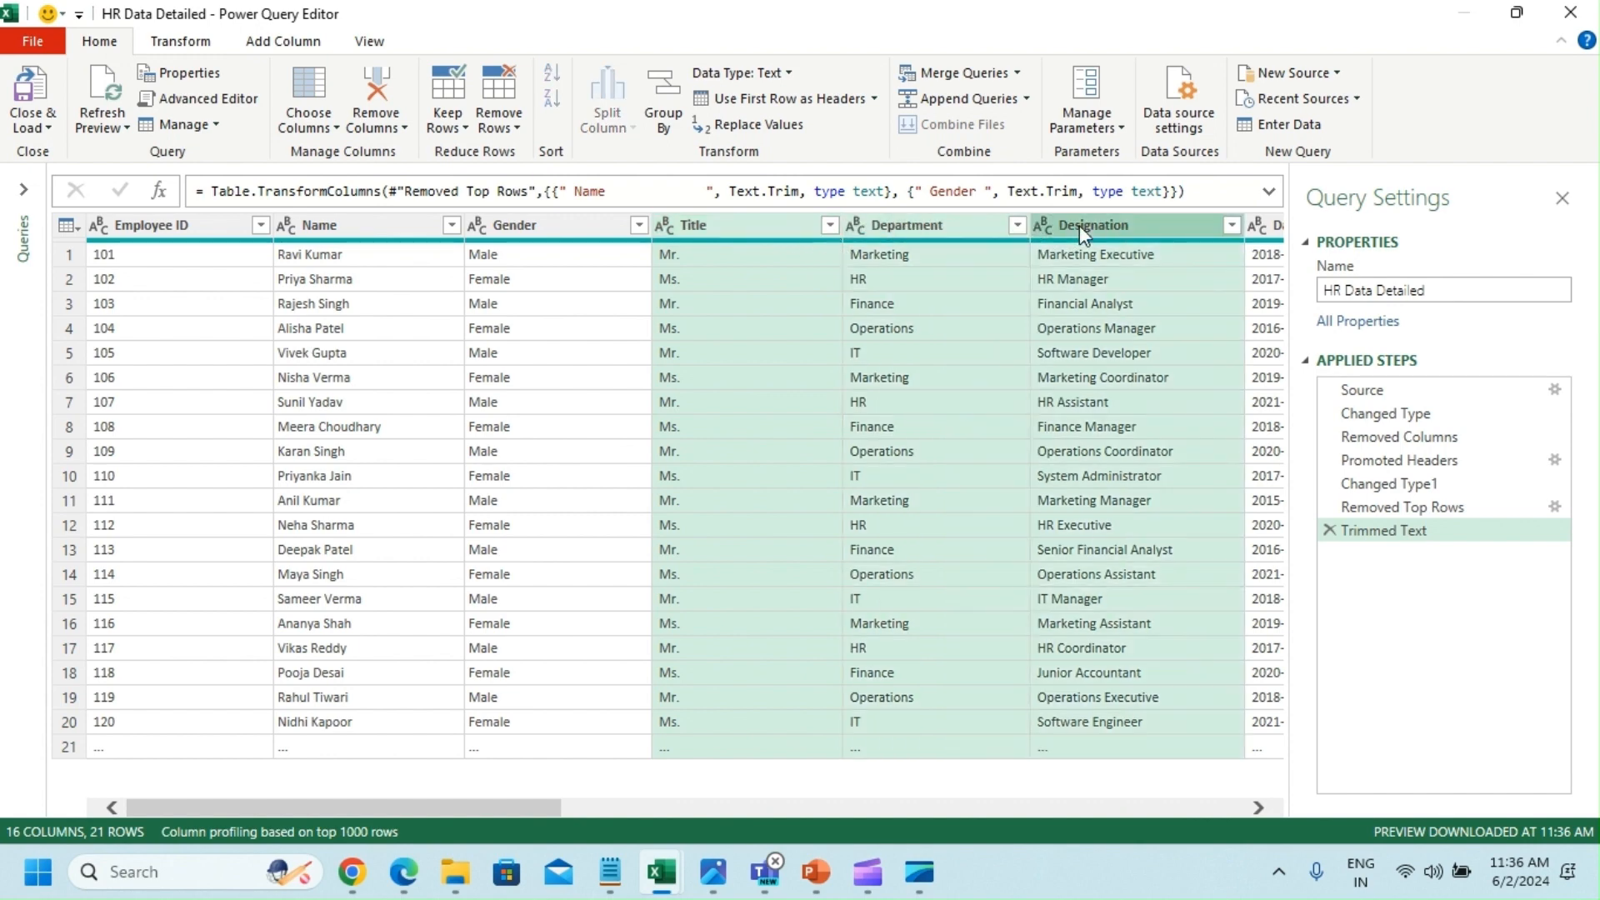
right_click(742, 236)
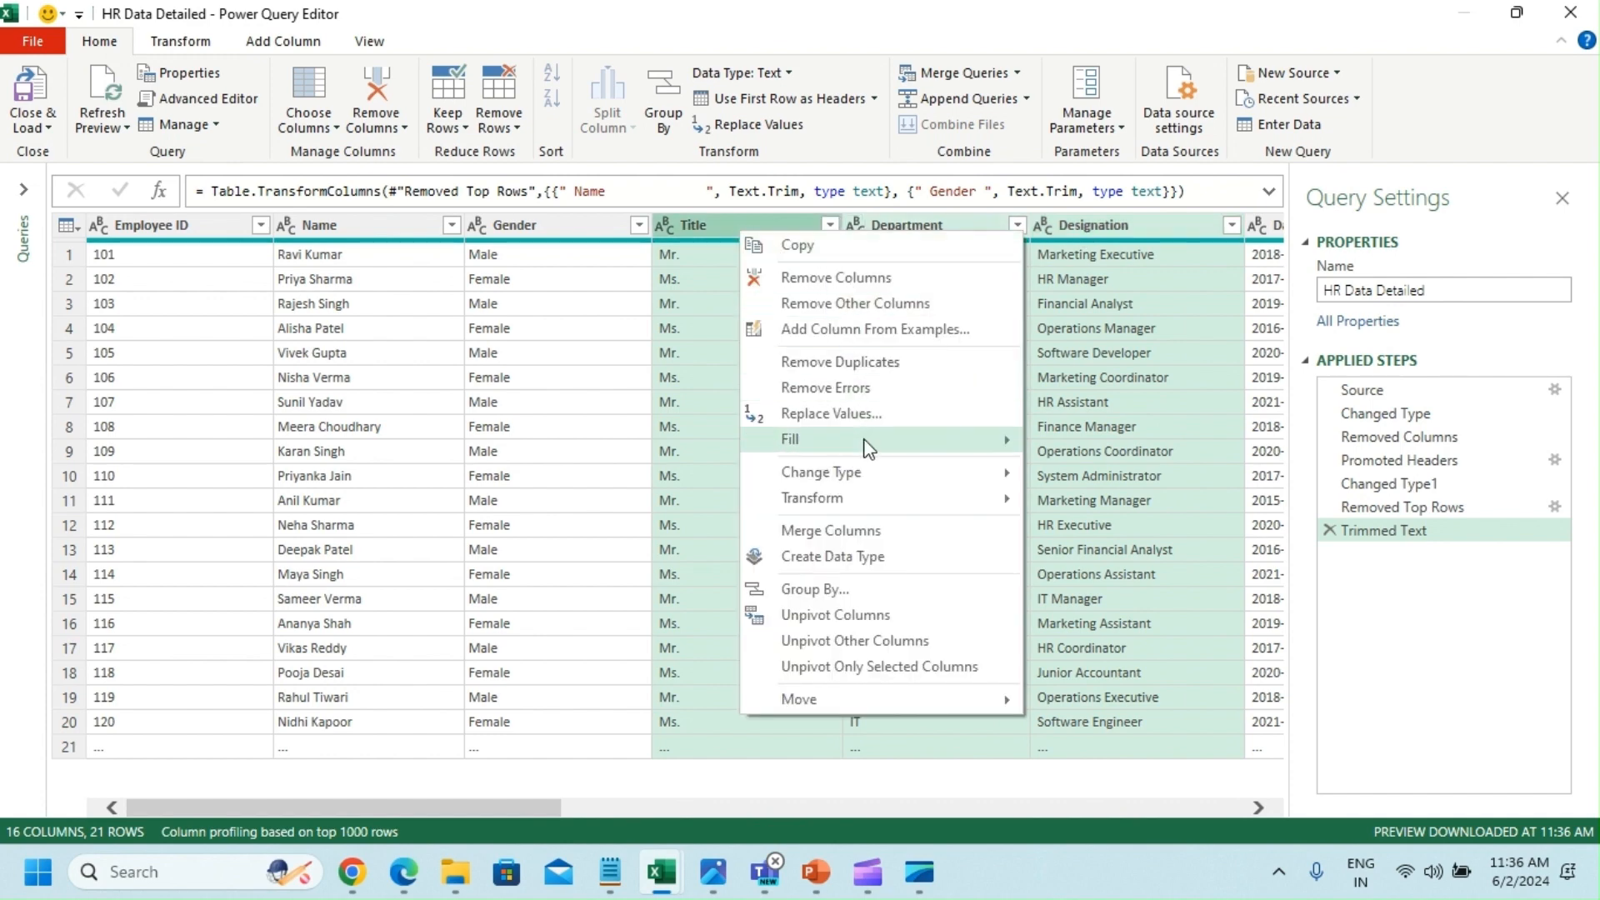
mouse_move(882, 498)
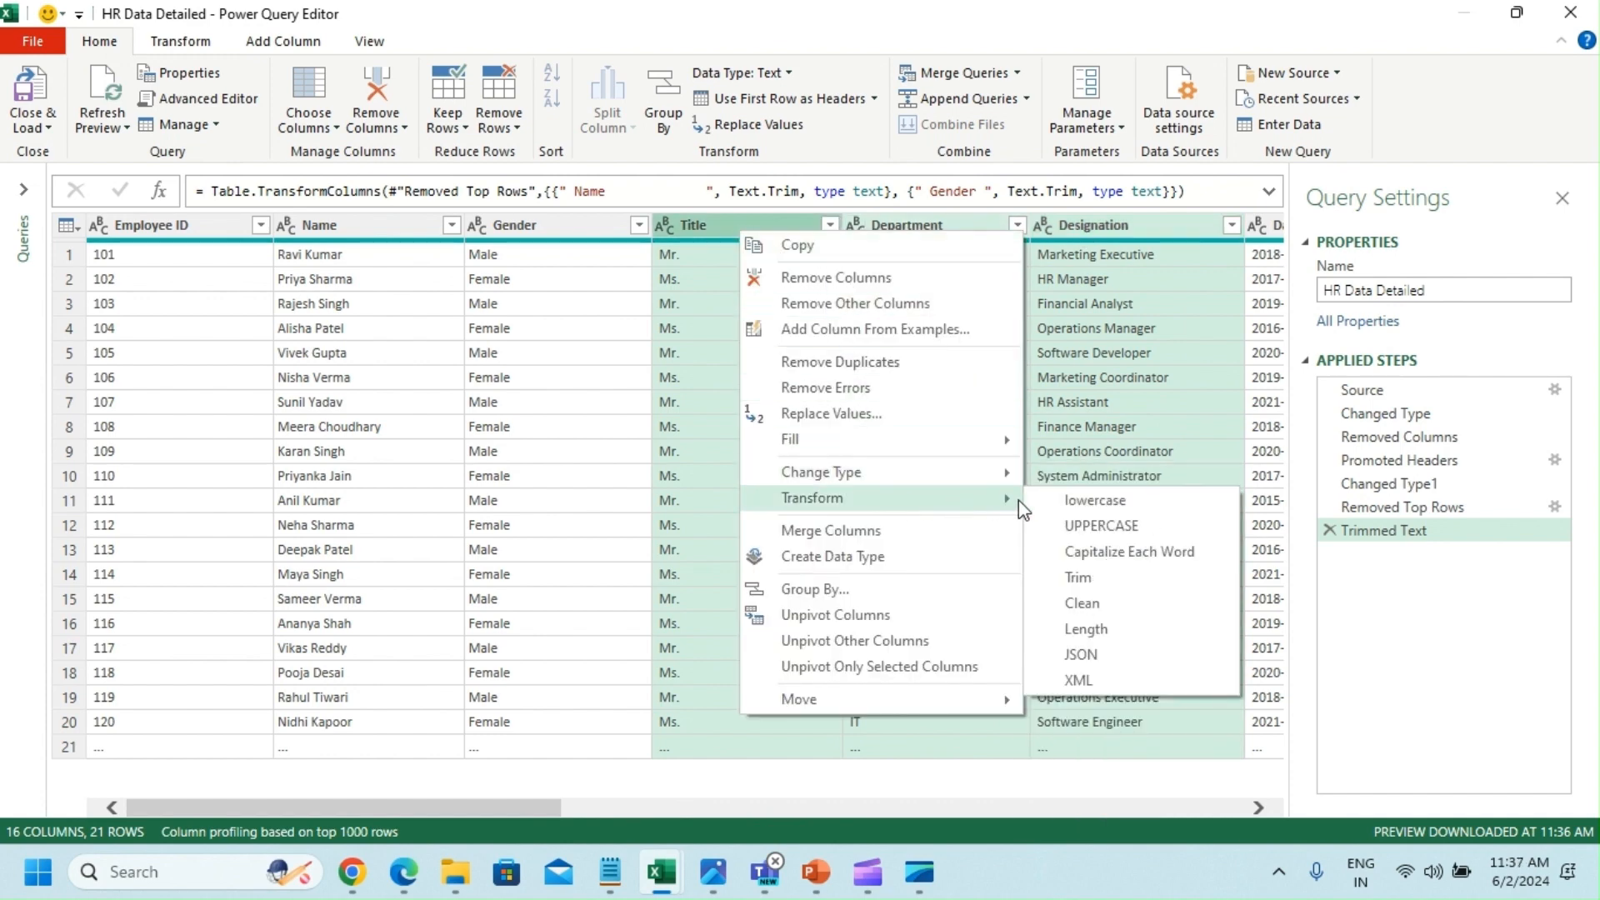
left_click(1105, 583)
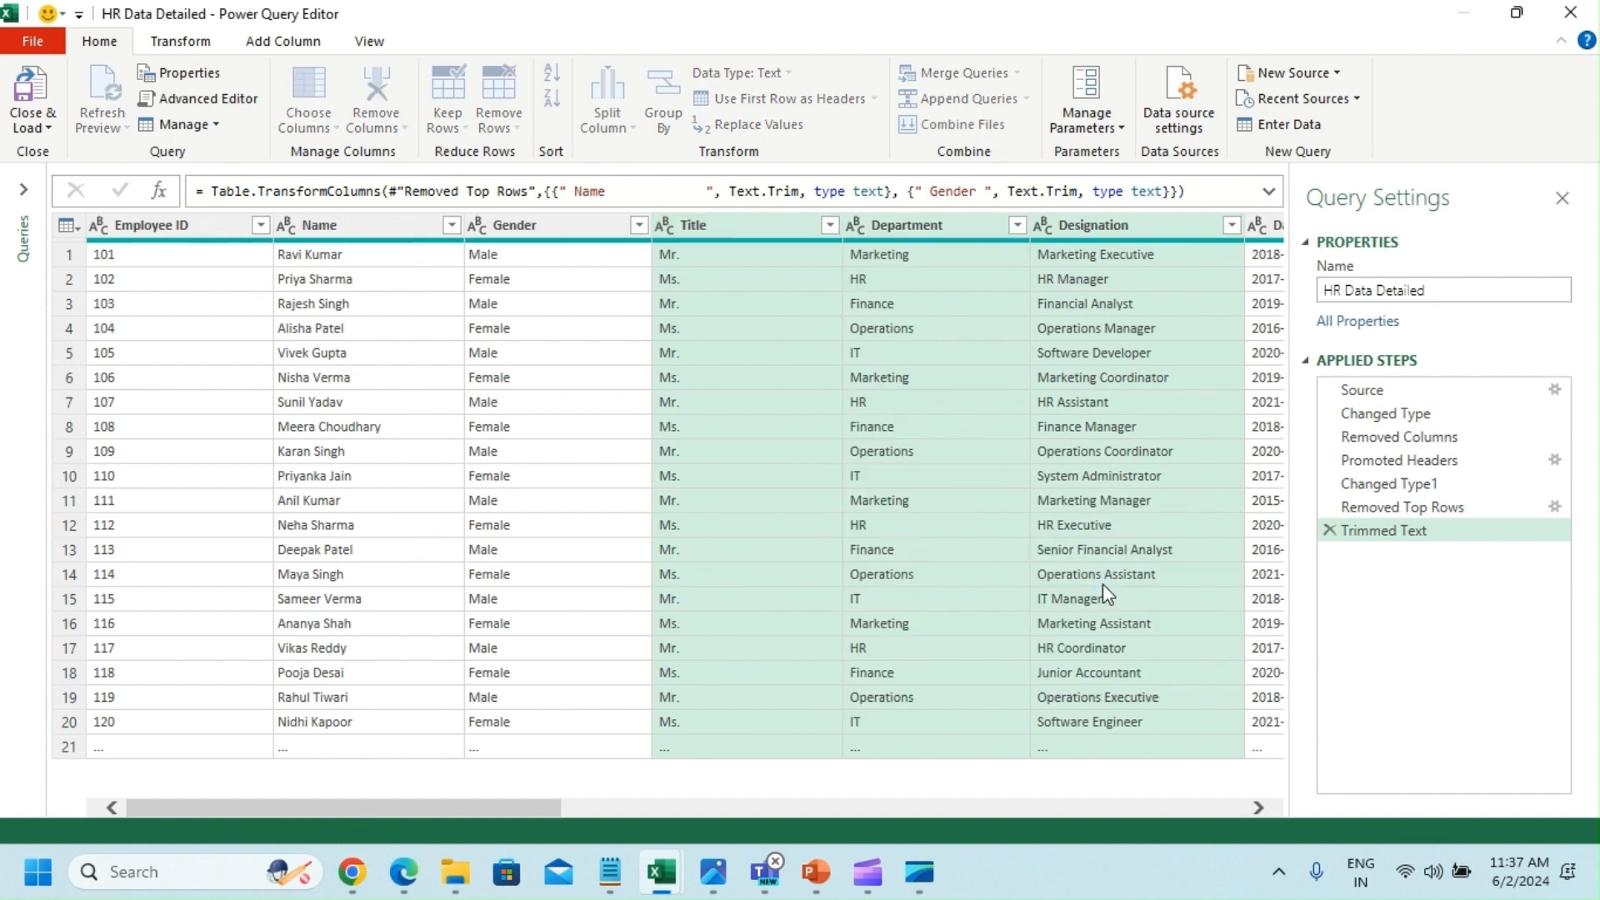
left_click(1252, 808)
left_click(617, 432)
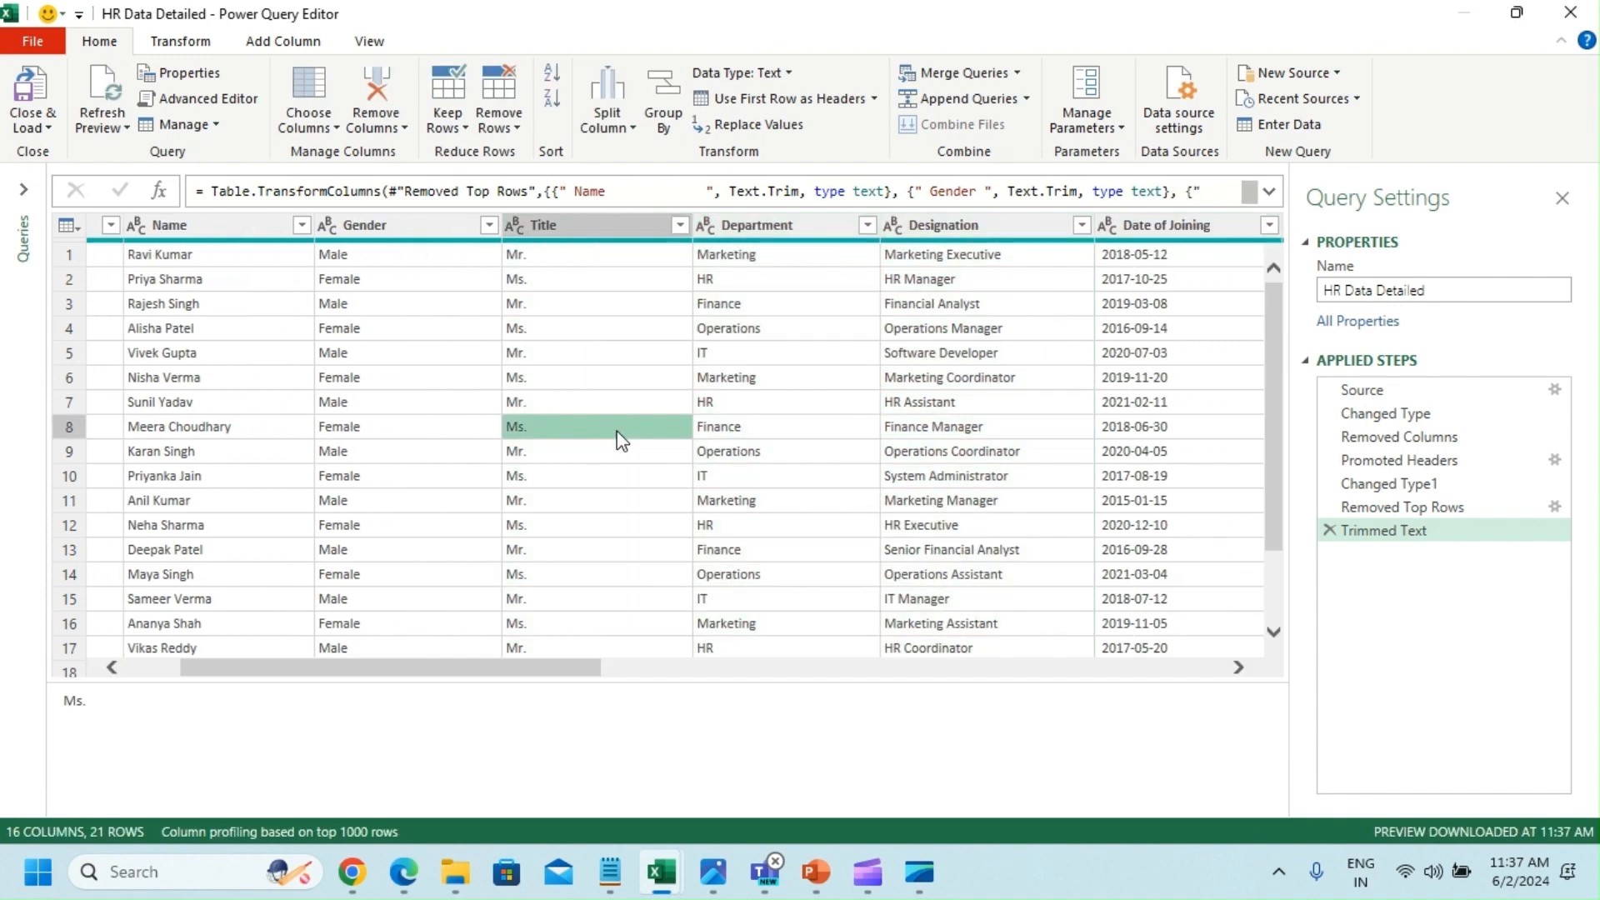
Step: Transform the text in the Gender column to UPPERCASE
left_click(392, 257)
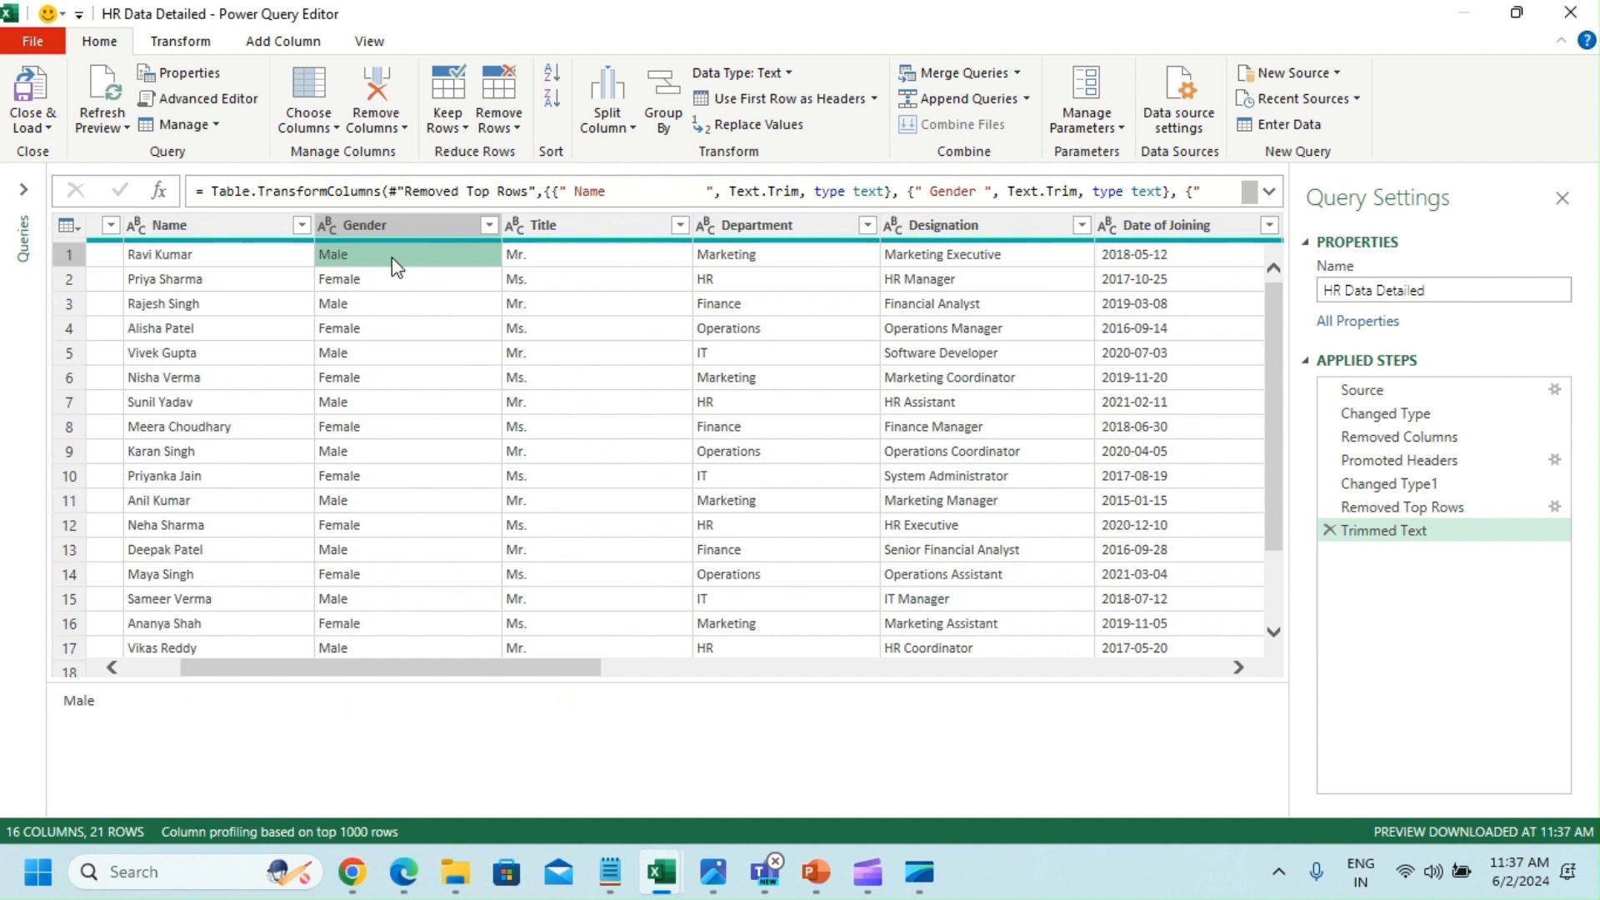
left_click(399, 225)
right_click(398, 223)
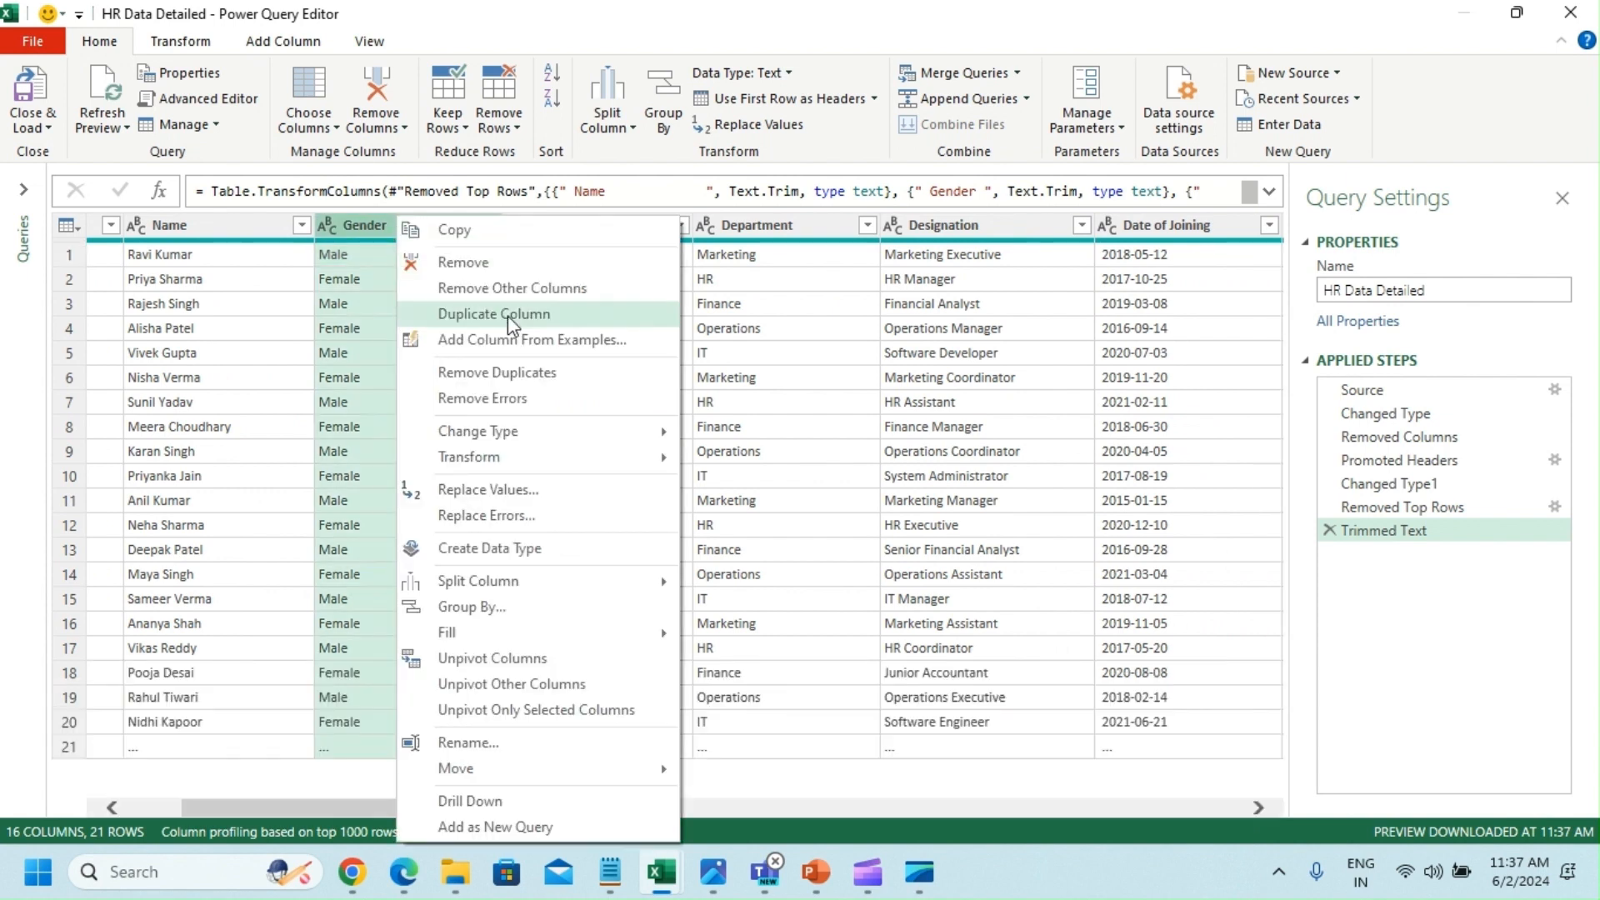
mouse_move(558, 456)
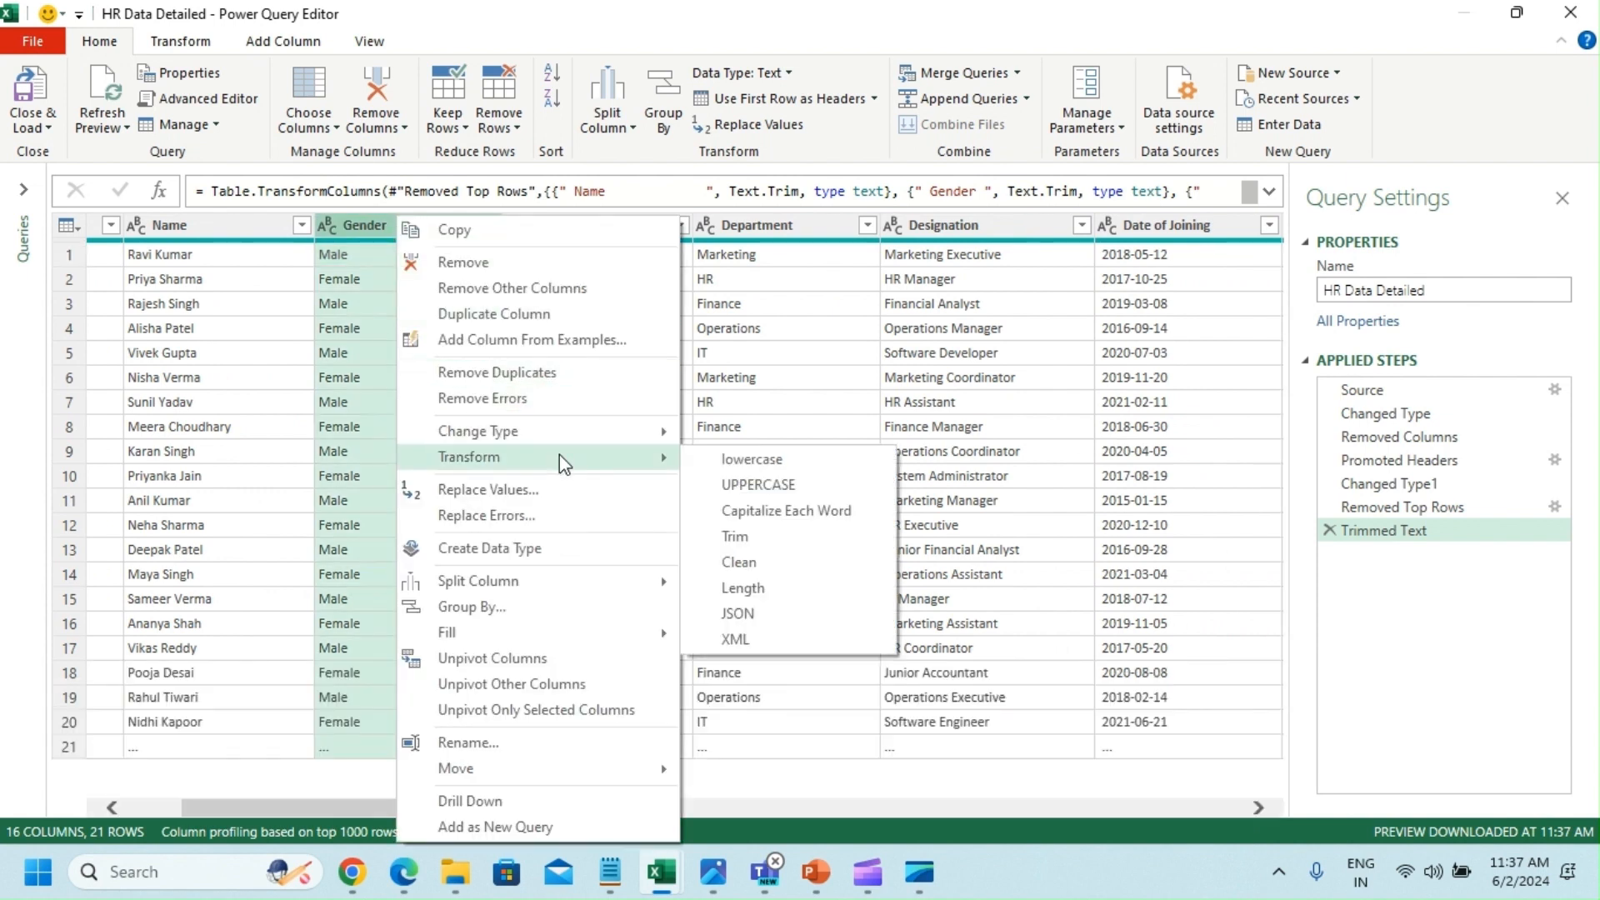
left_click(772, 485)
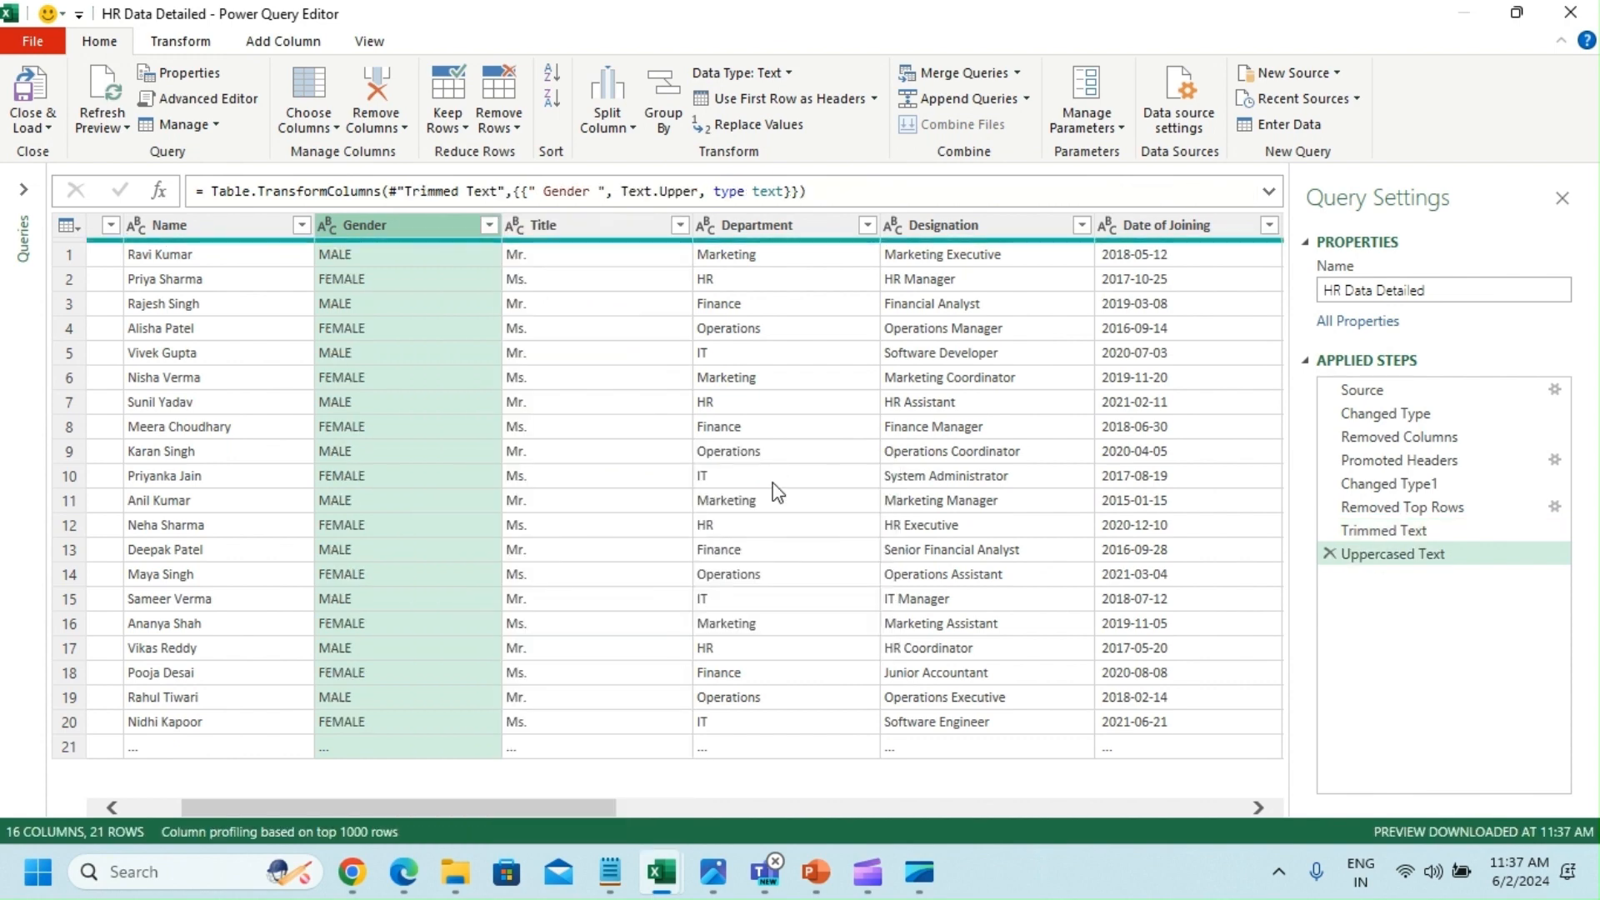
Step: Apply the Capitalize Each Word transformation to the Gender column
right_click(403, 224)
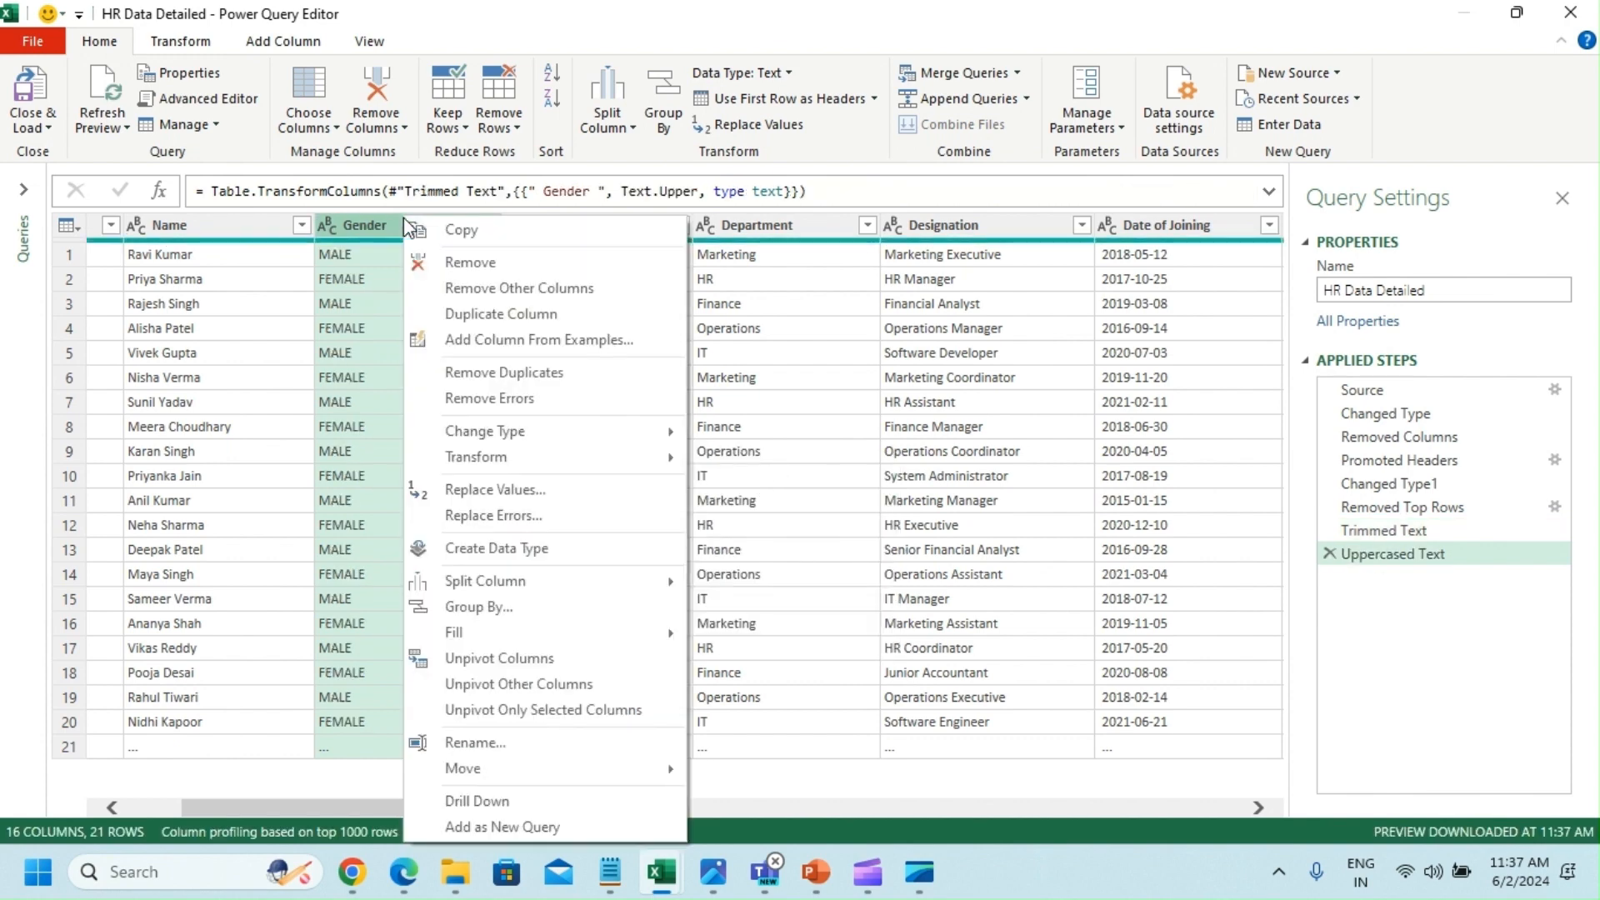
mouse_move(611, 425)
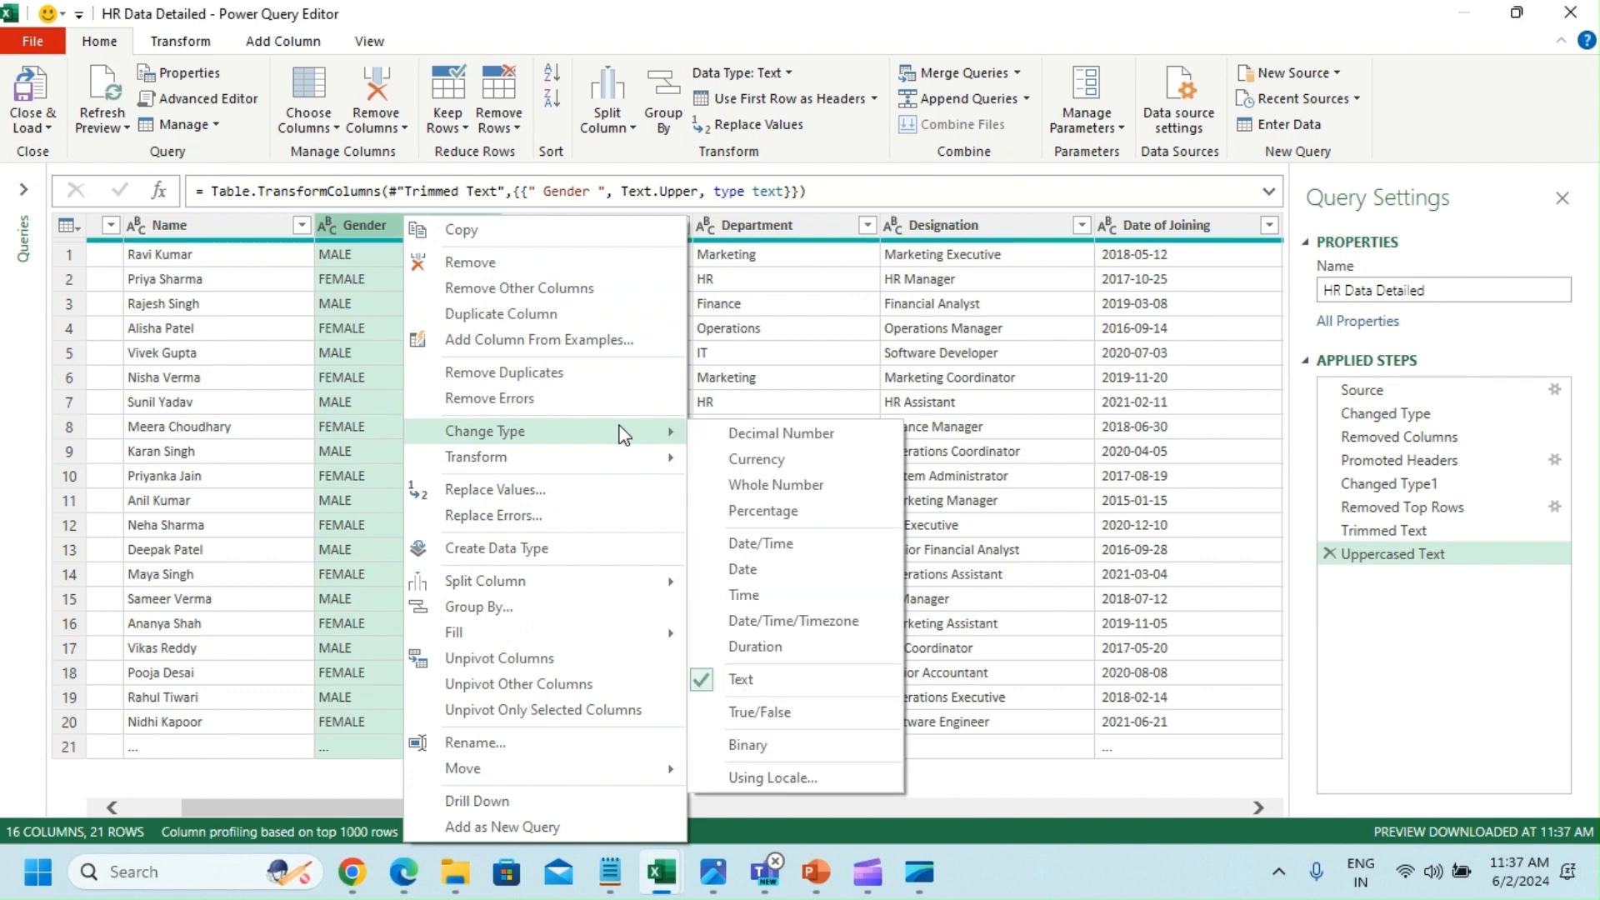
mouse_move(629, 458)
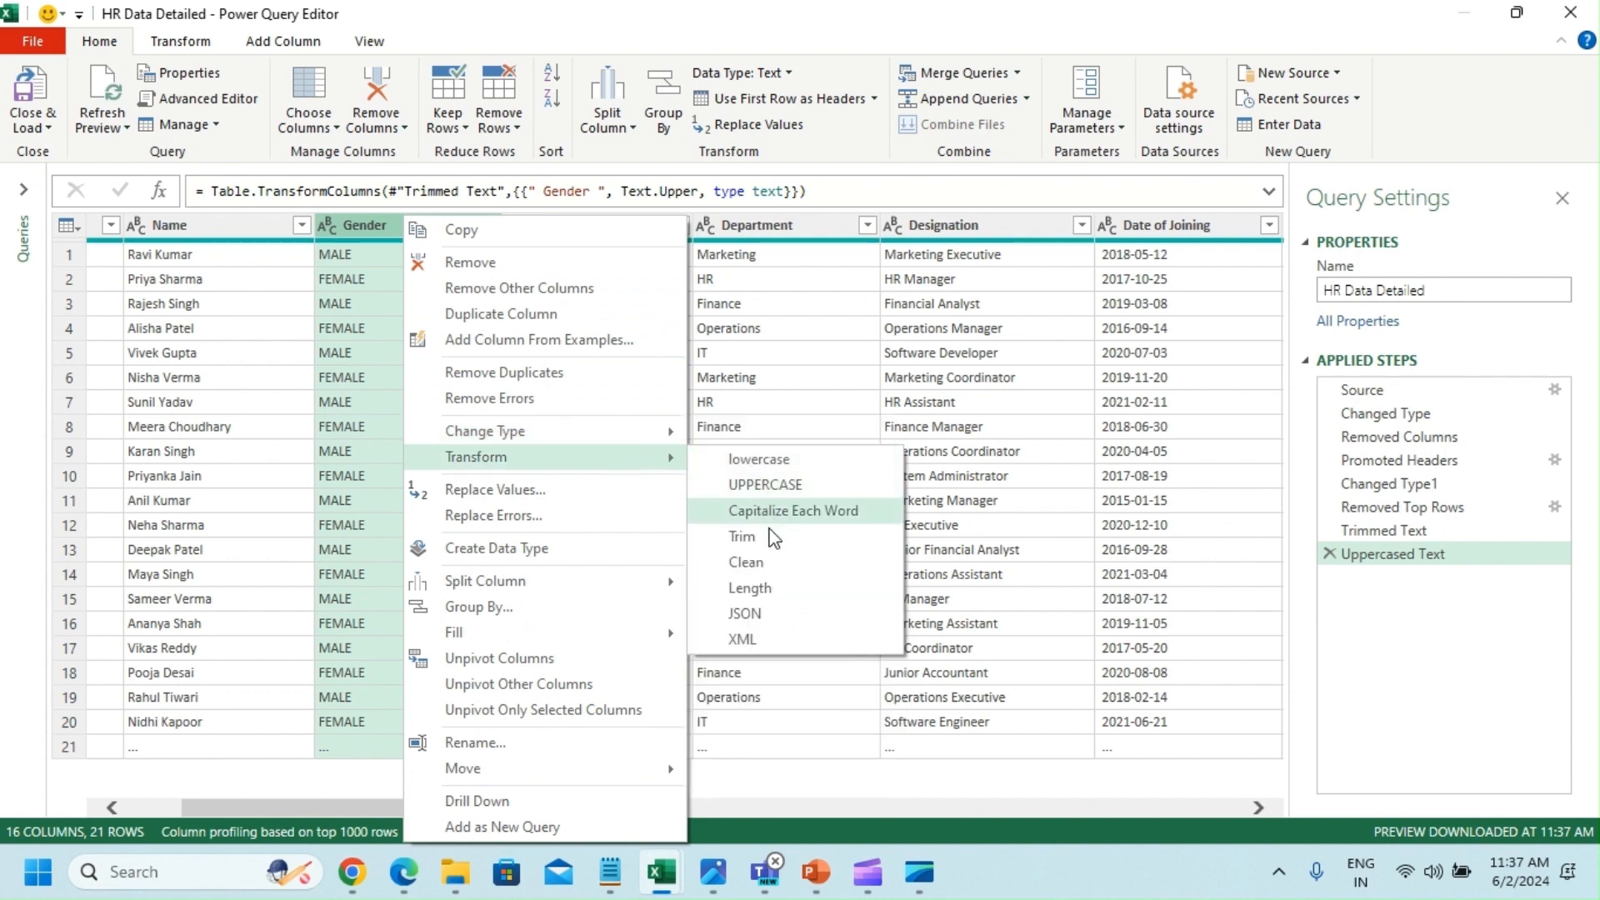
left_click(788, 510)
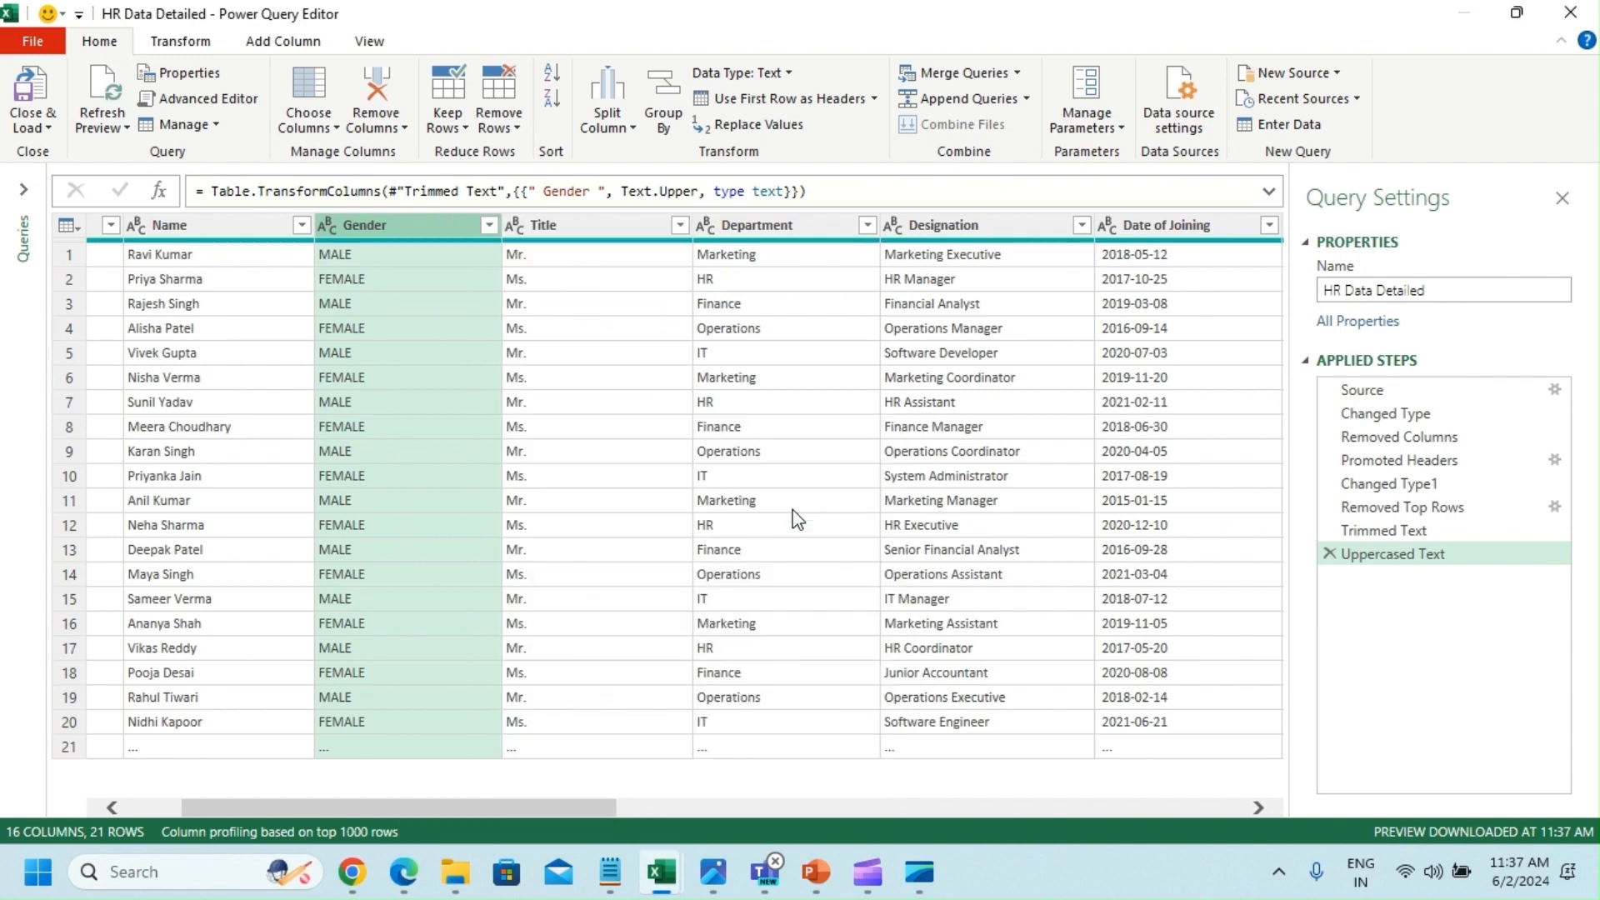
right_click(387, 230)
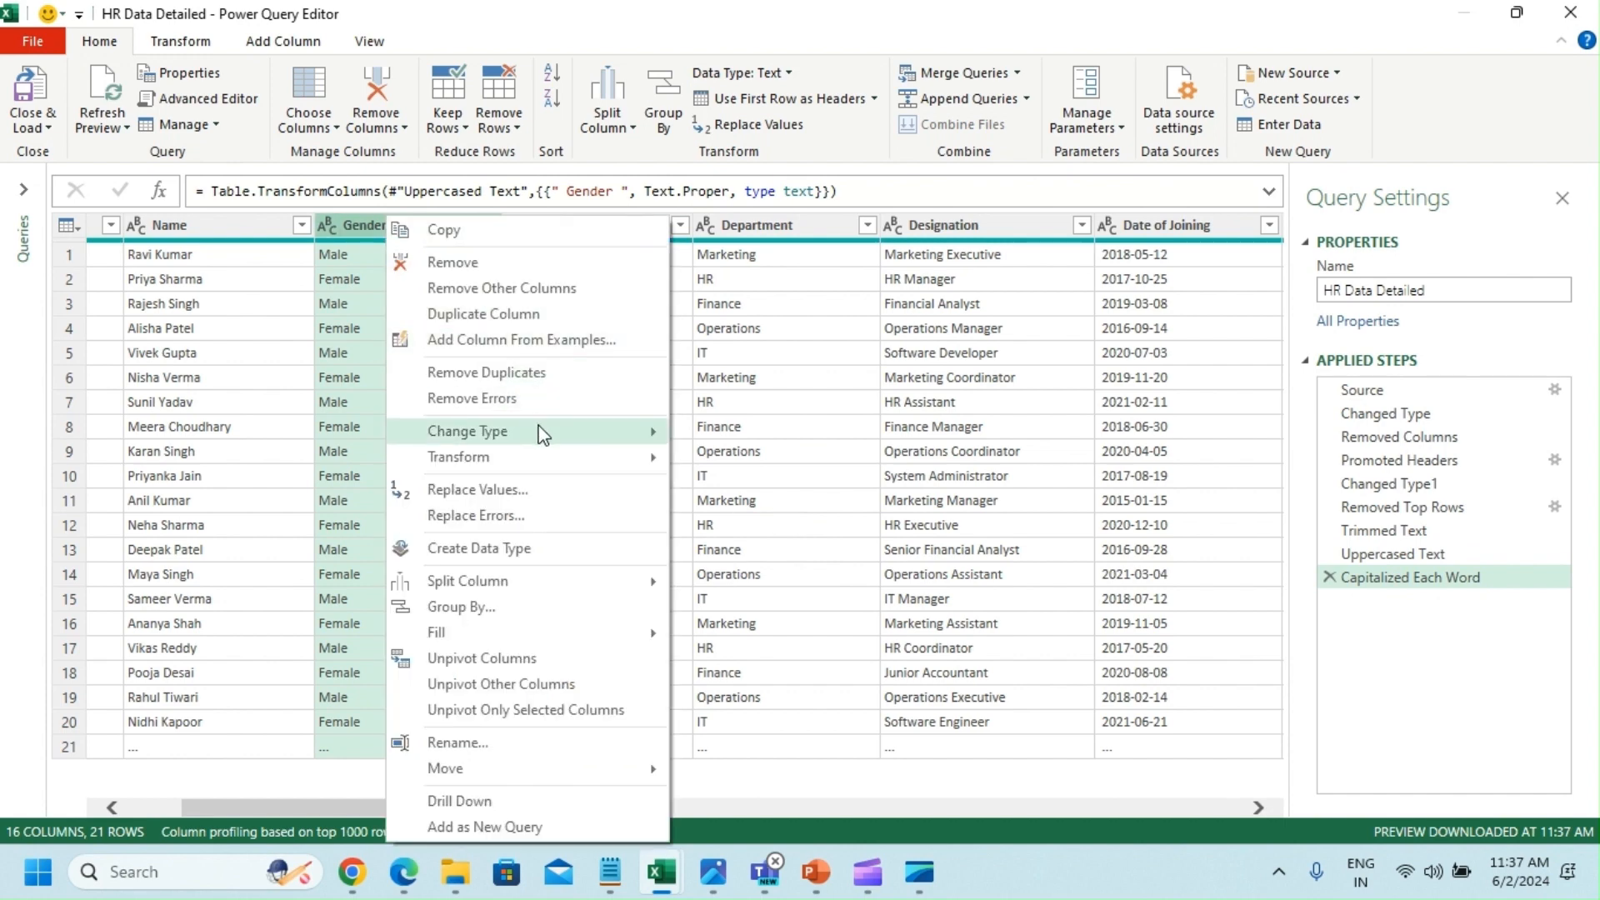
mouse_move(543, 434)
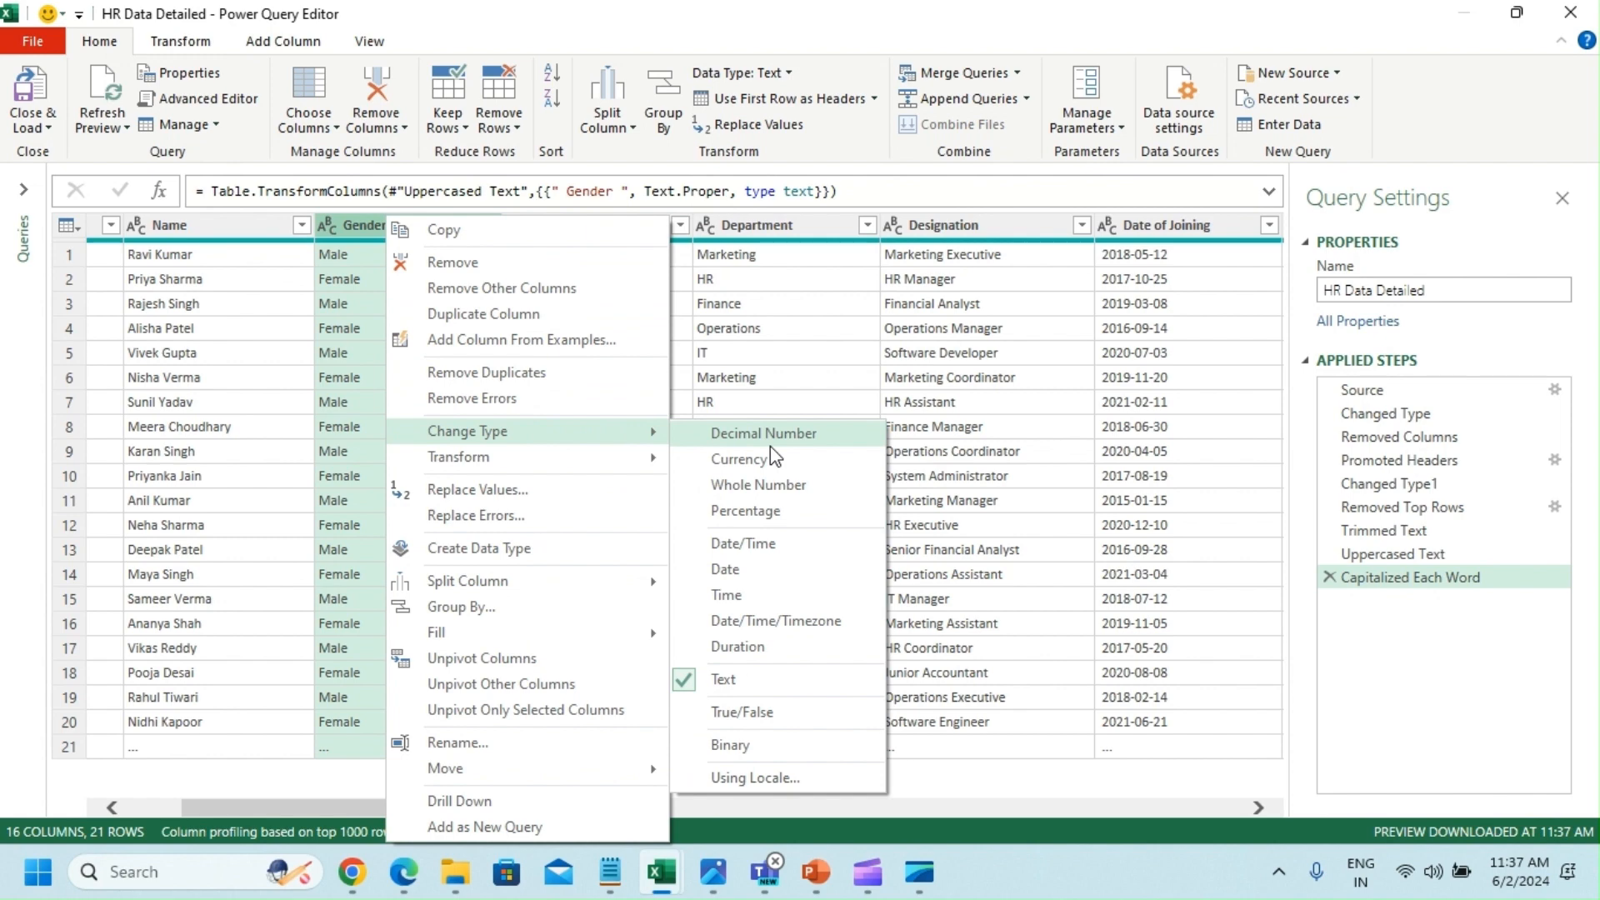
left_click(348, 403)
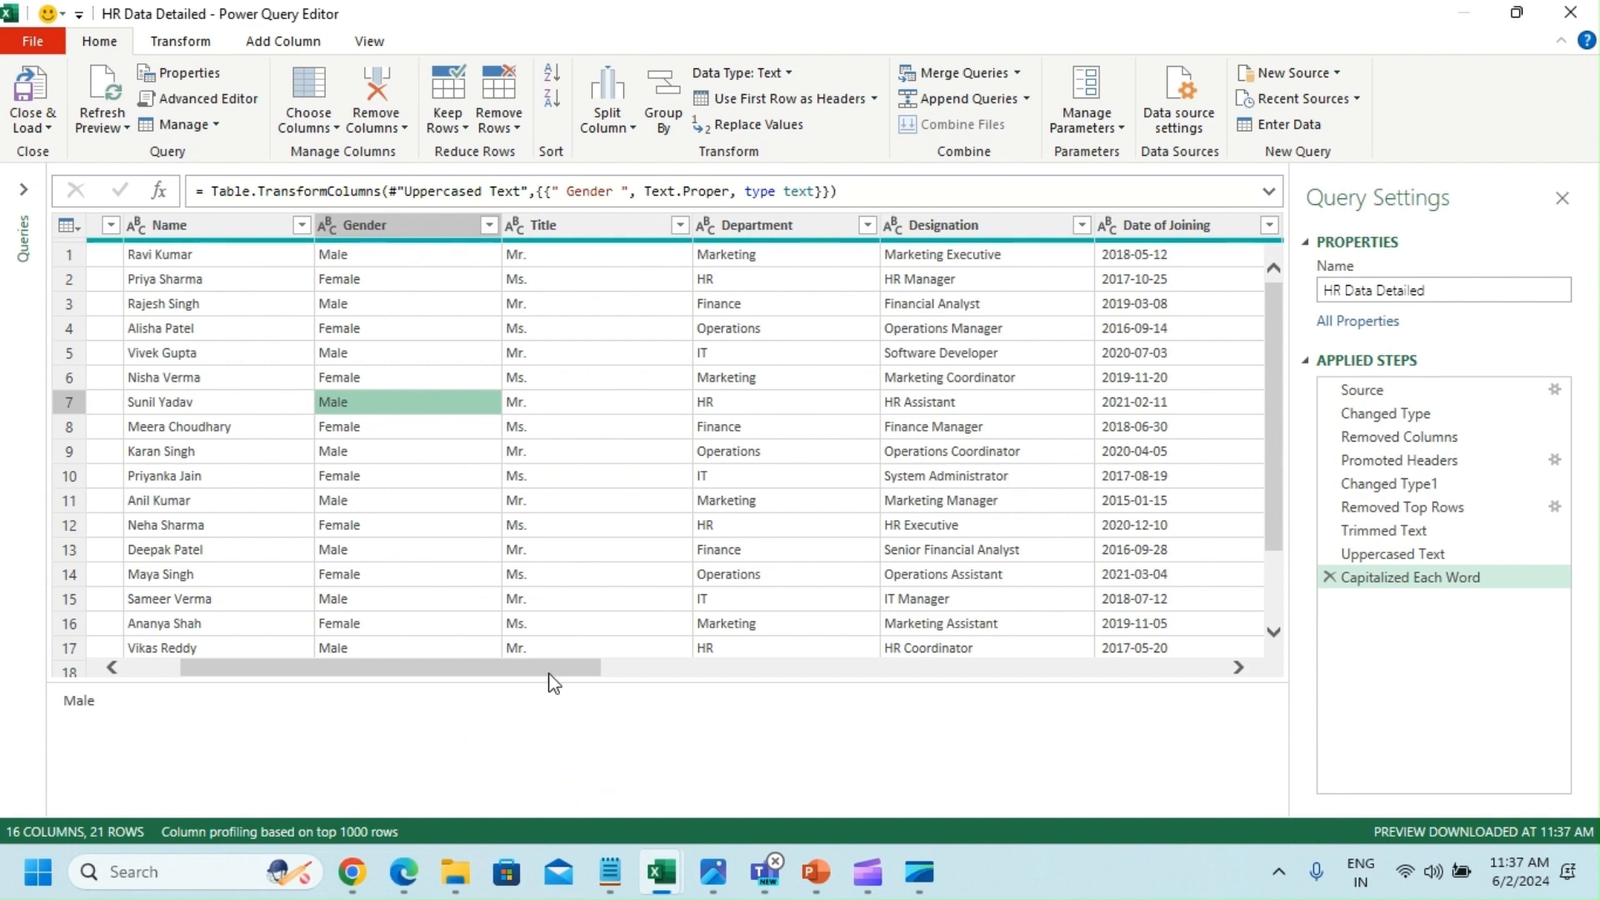
Step: Select the contiguous range of columns from Title back to Name, including Gender
left_click_drag(546, 671, 484, 697)
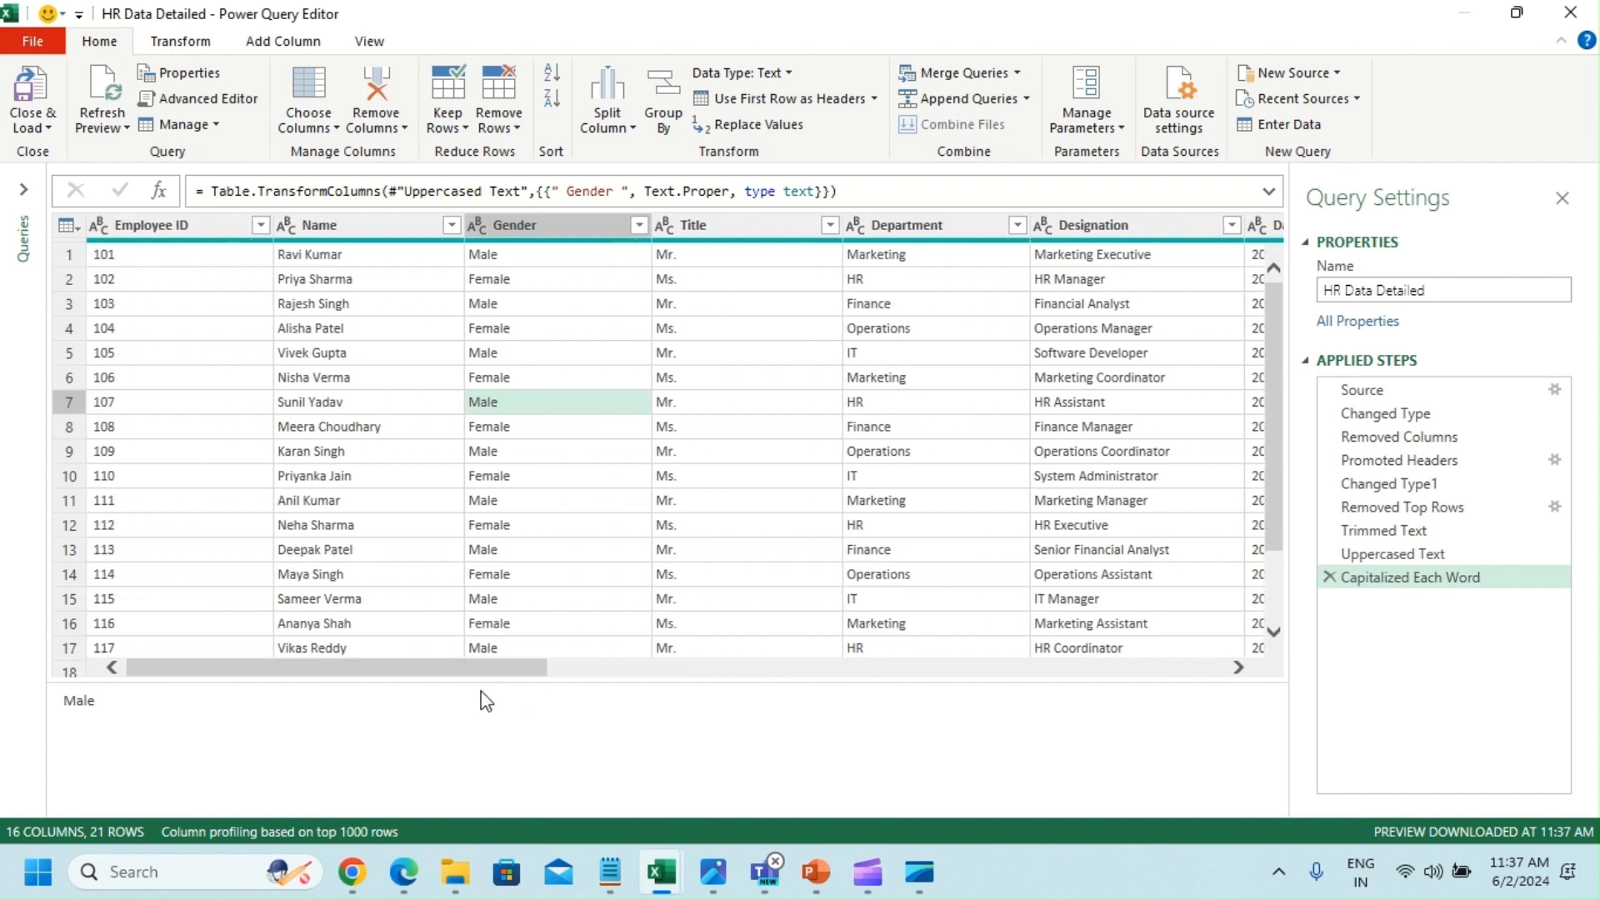
left_click(698, 227)
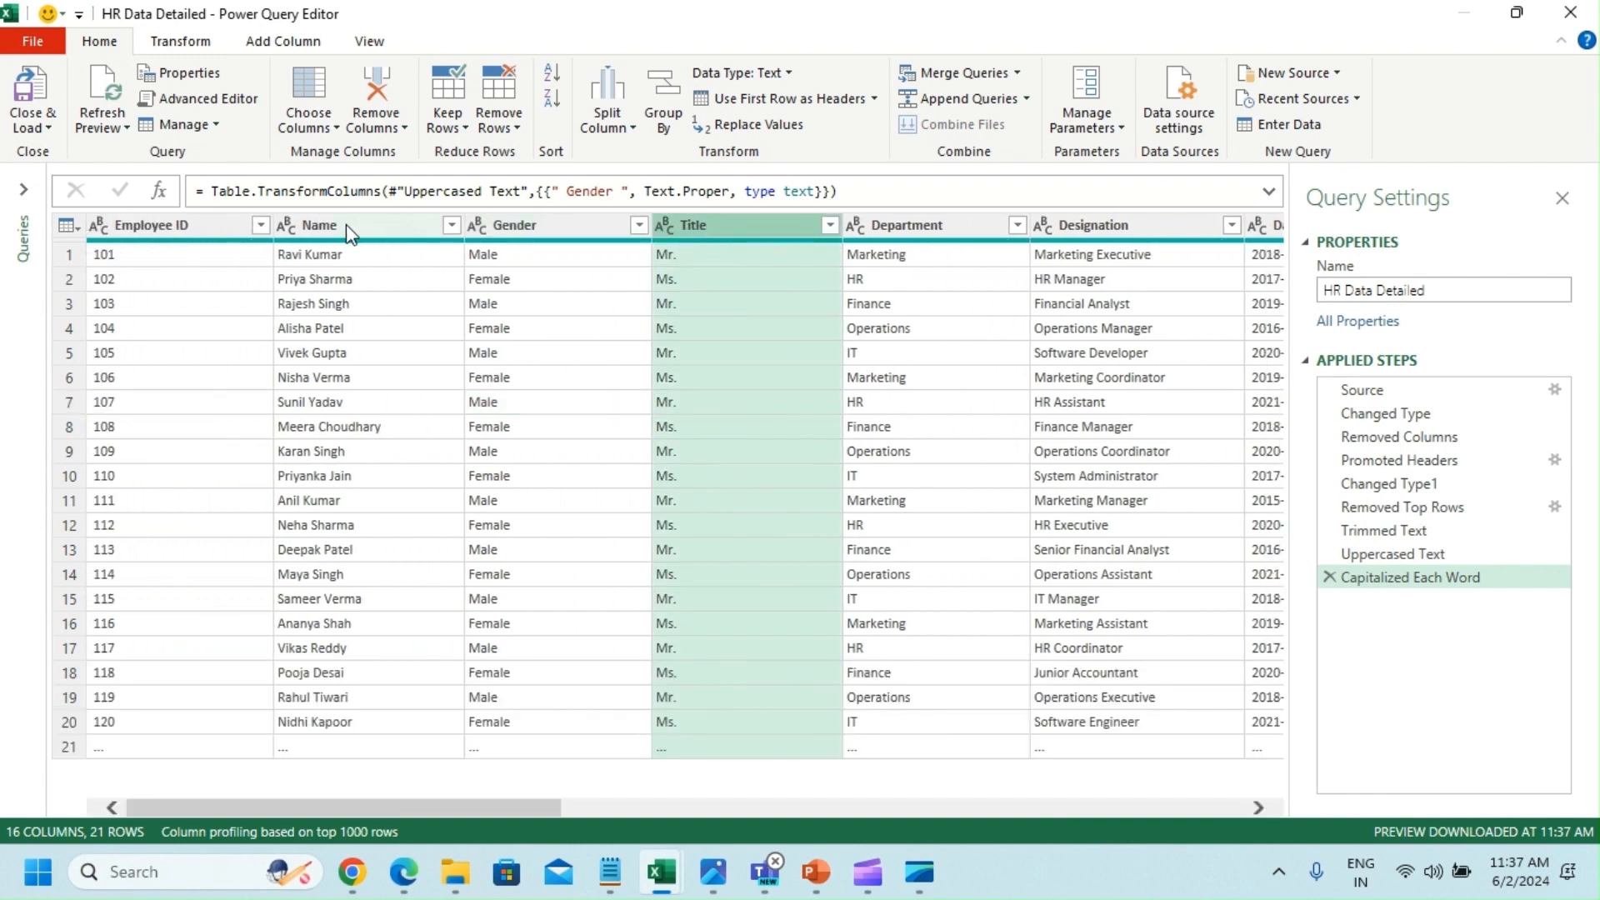
left_click(346, 225)
left_click(697, 225)
mouse_move(528, 250)
left_click(709, 279)
left_click(710, 225)
left_click(368, 227, "shift")
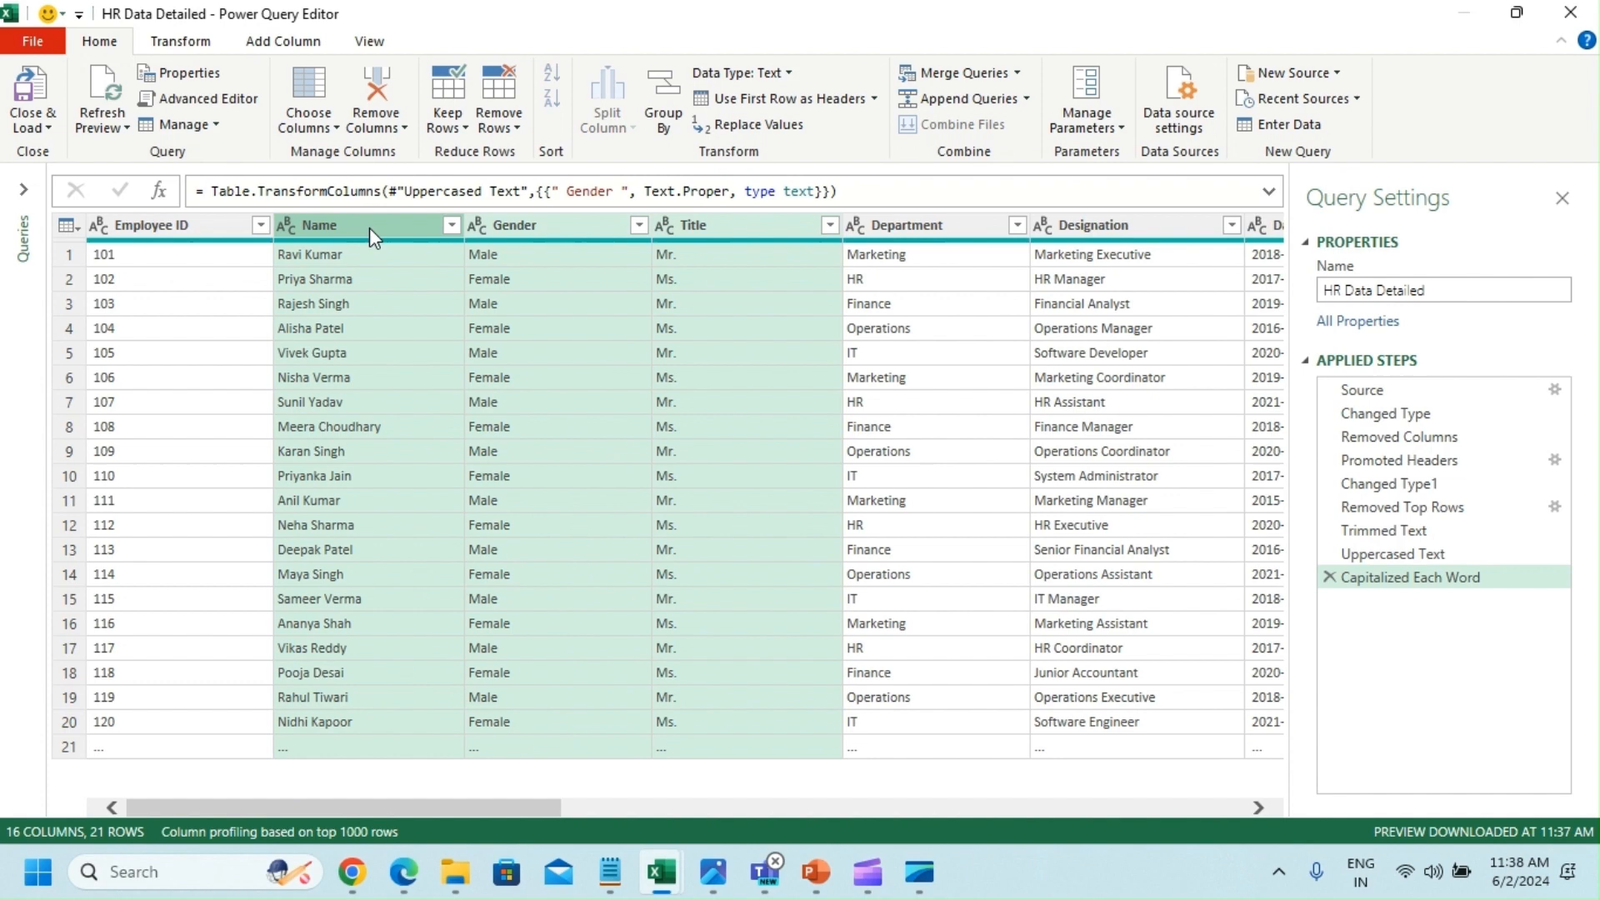
Step: Merge the Title and Name columns, title first, with a Space separator into a new column named Full Name
left_click(710, 225)
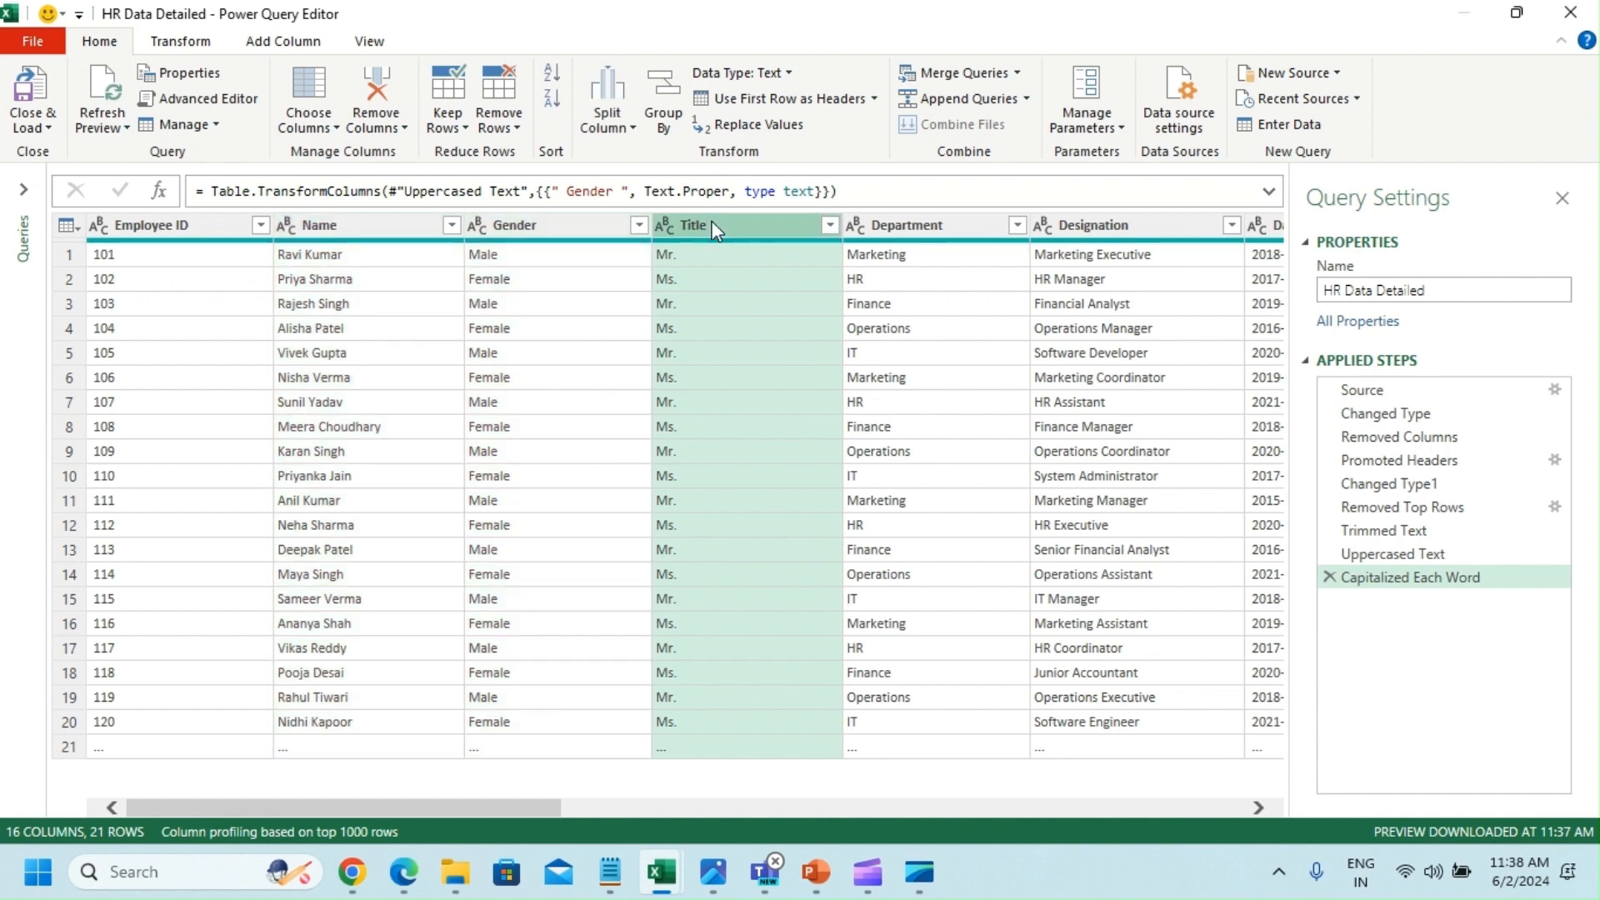
left_click(372, 227, "ctrl")
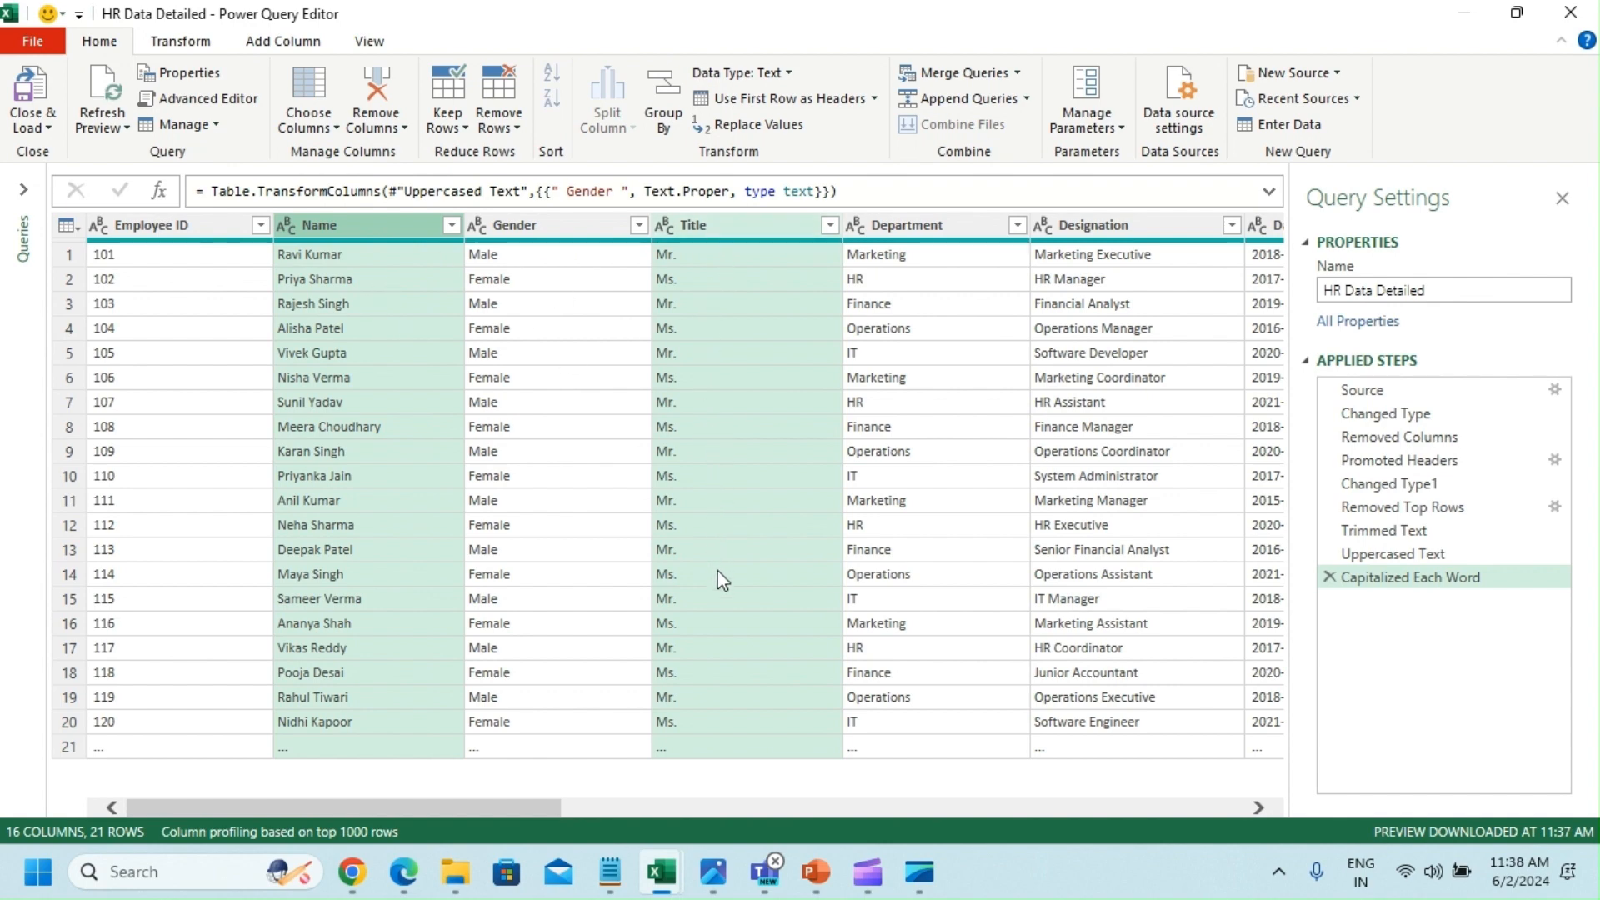
right_click(337, 239)
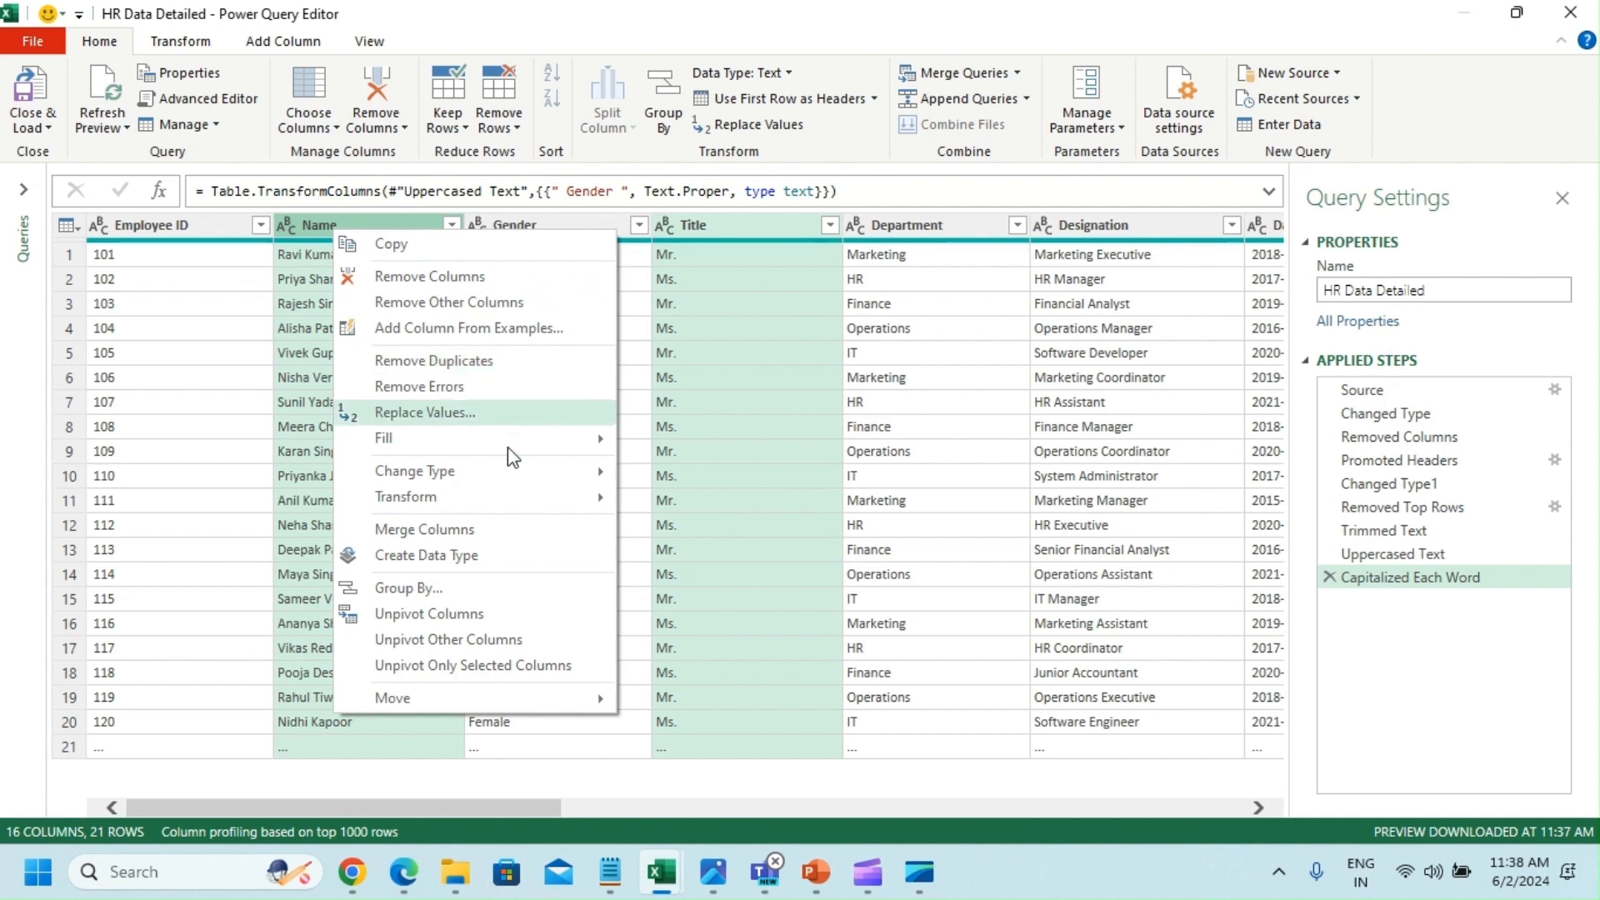
left_click(483, 535)
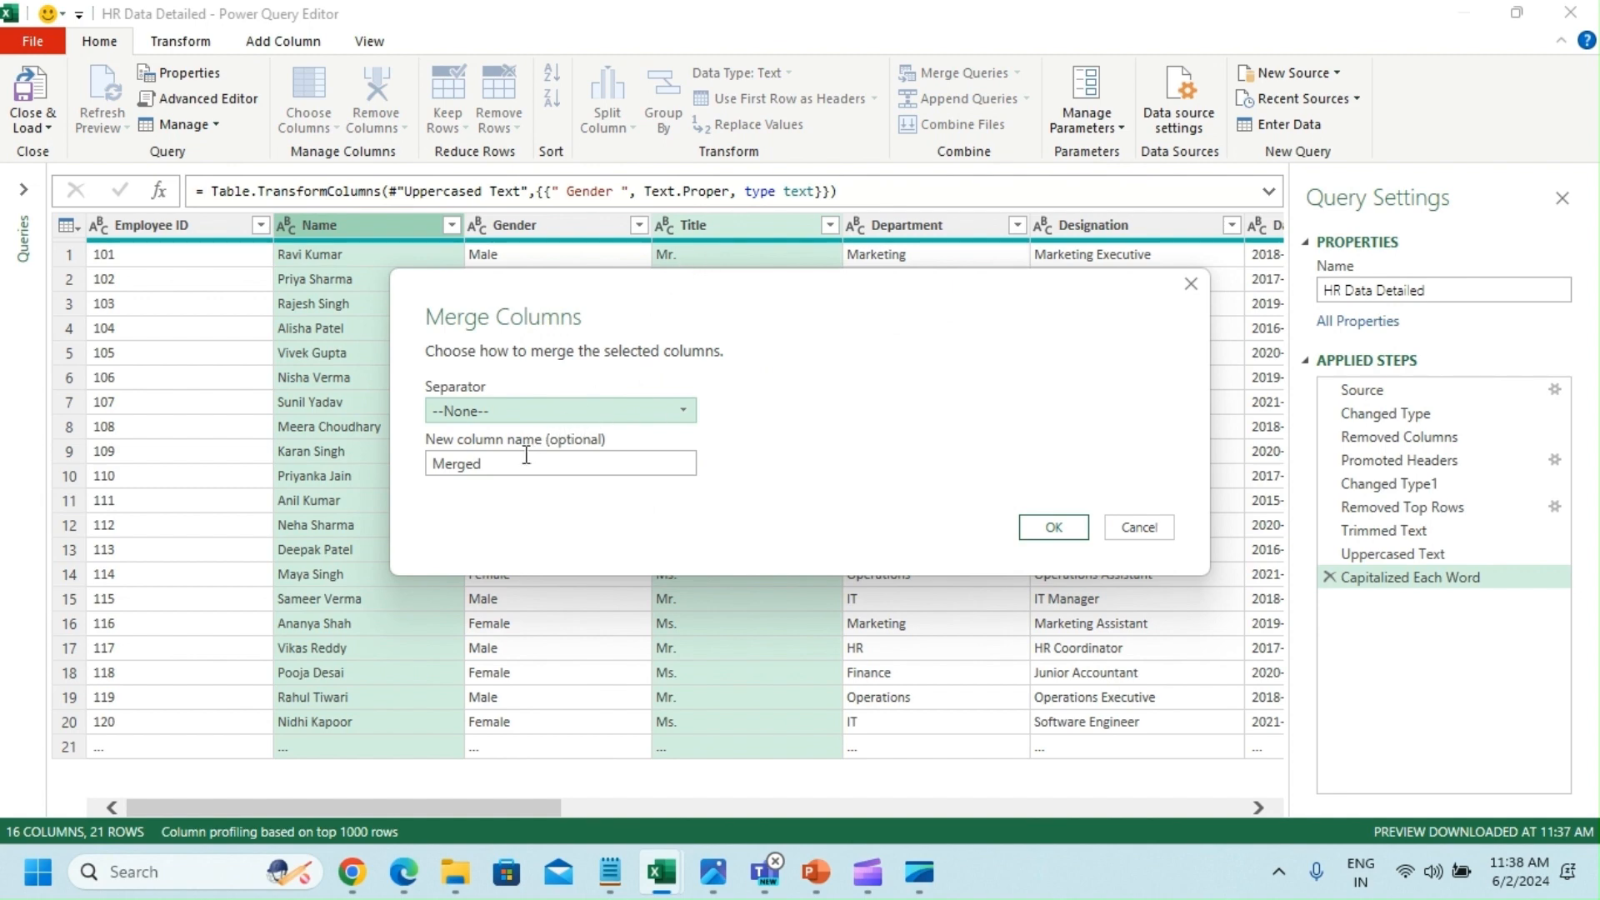
left_click(492, 413)
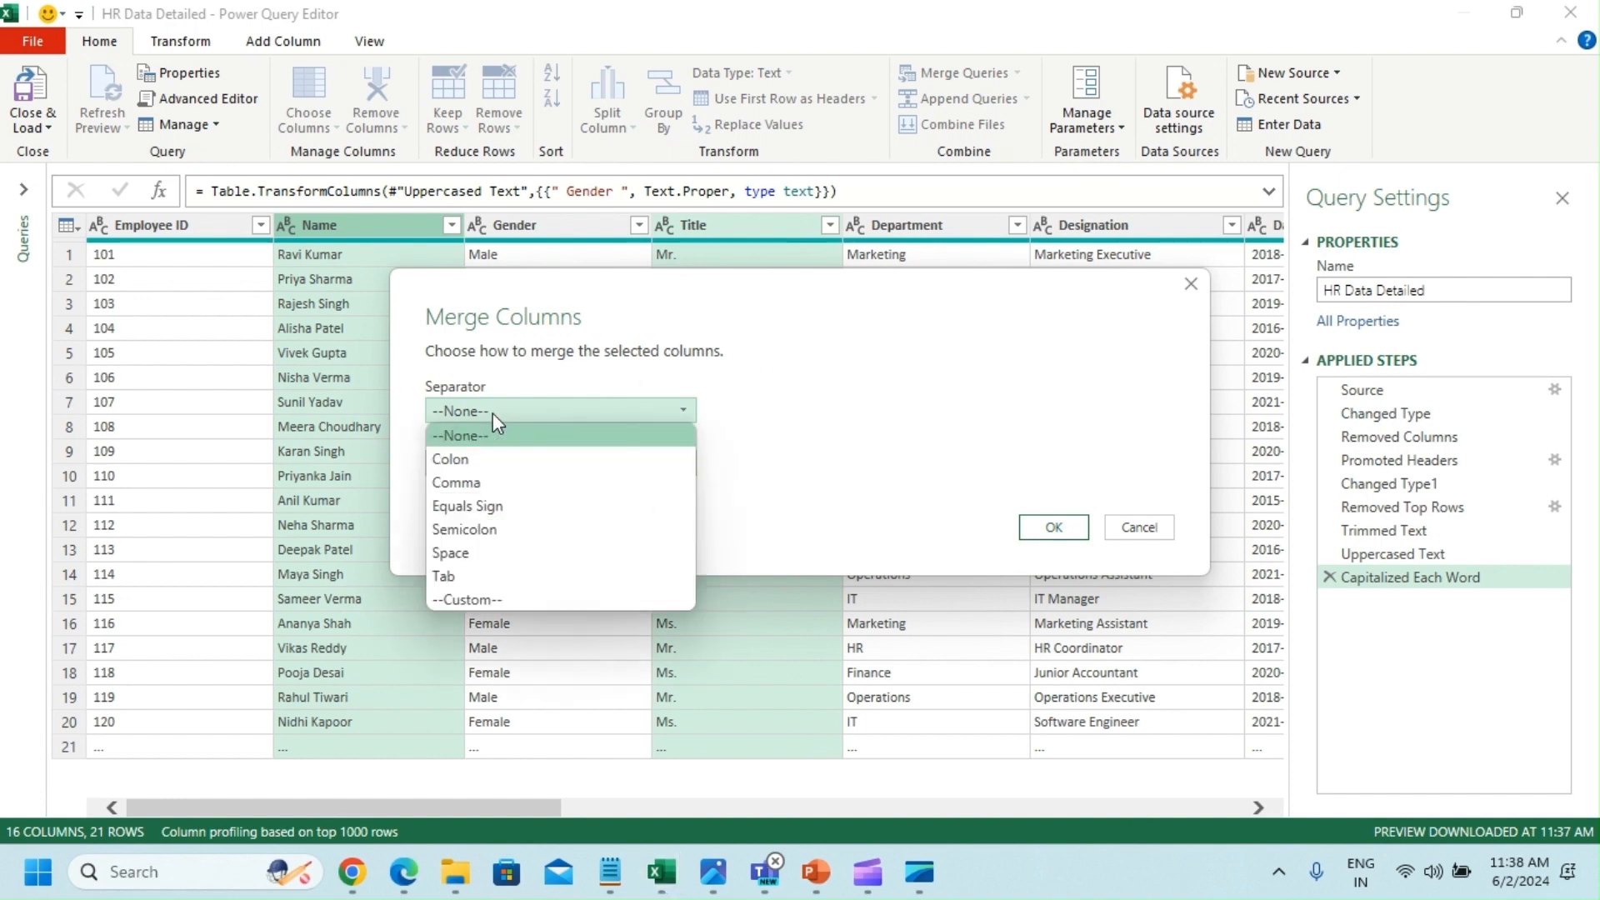
left_click(478, 552)
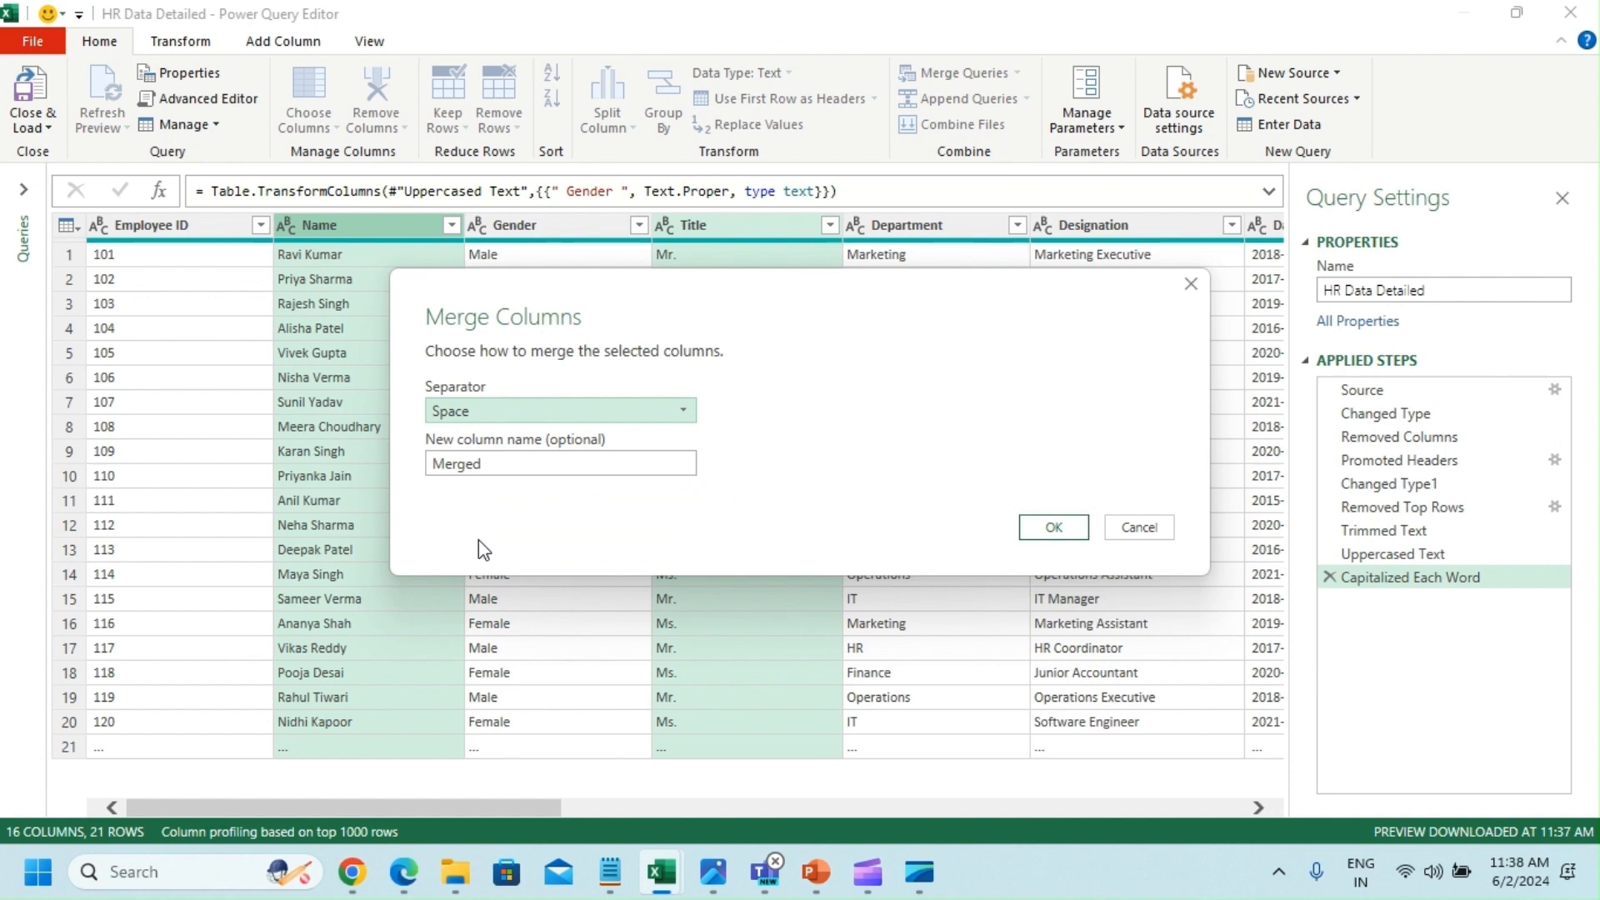
double_click(443, 464)
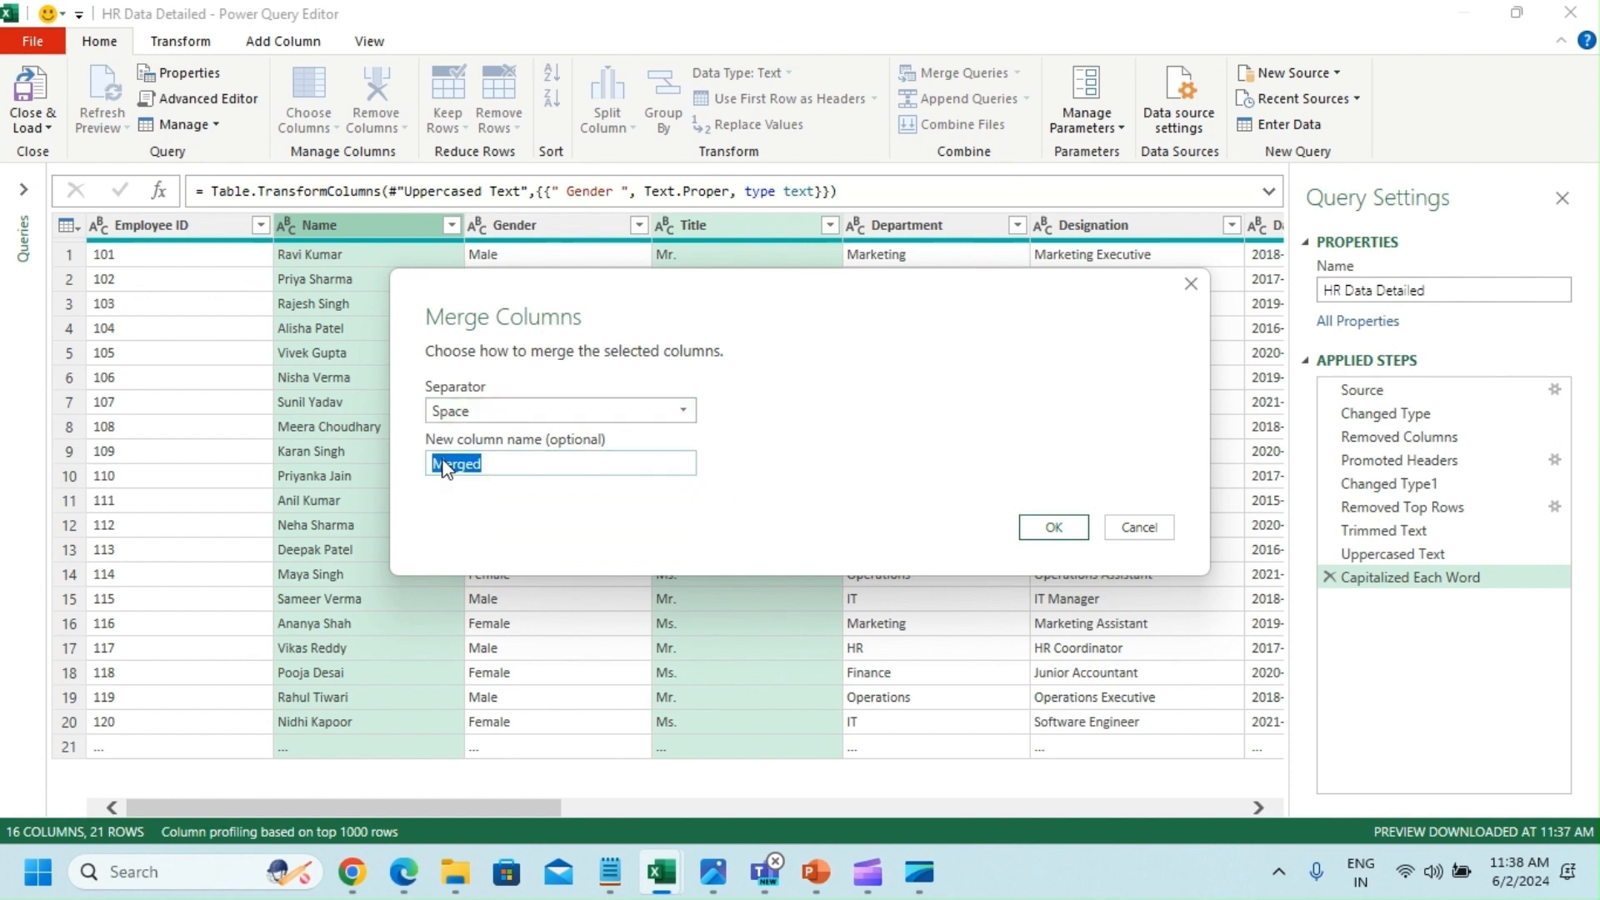
type("Full N")
type("e")
left_click(1052, 526)
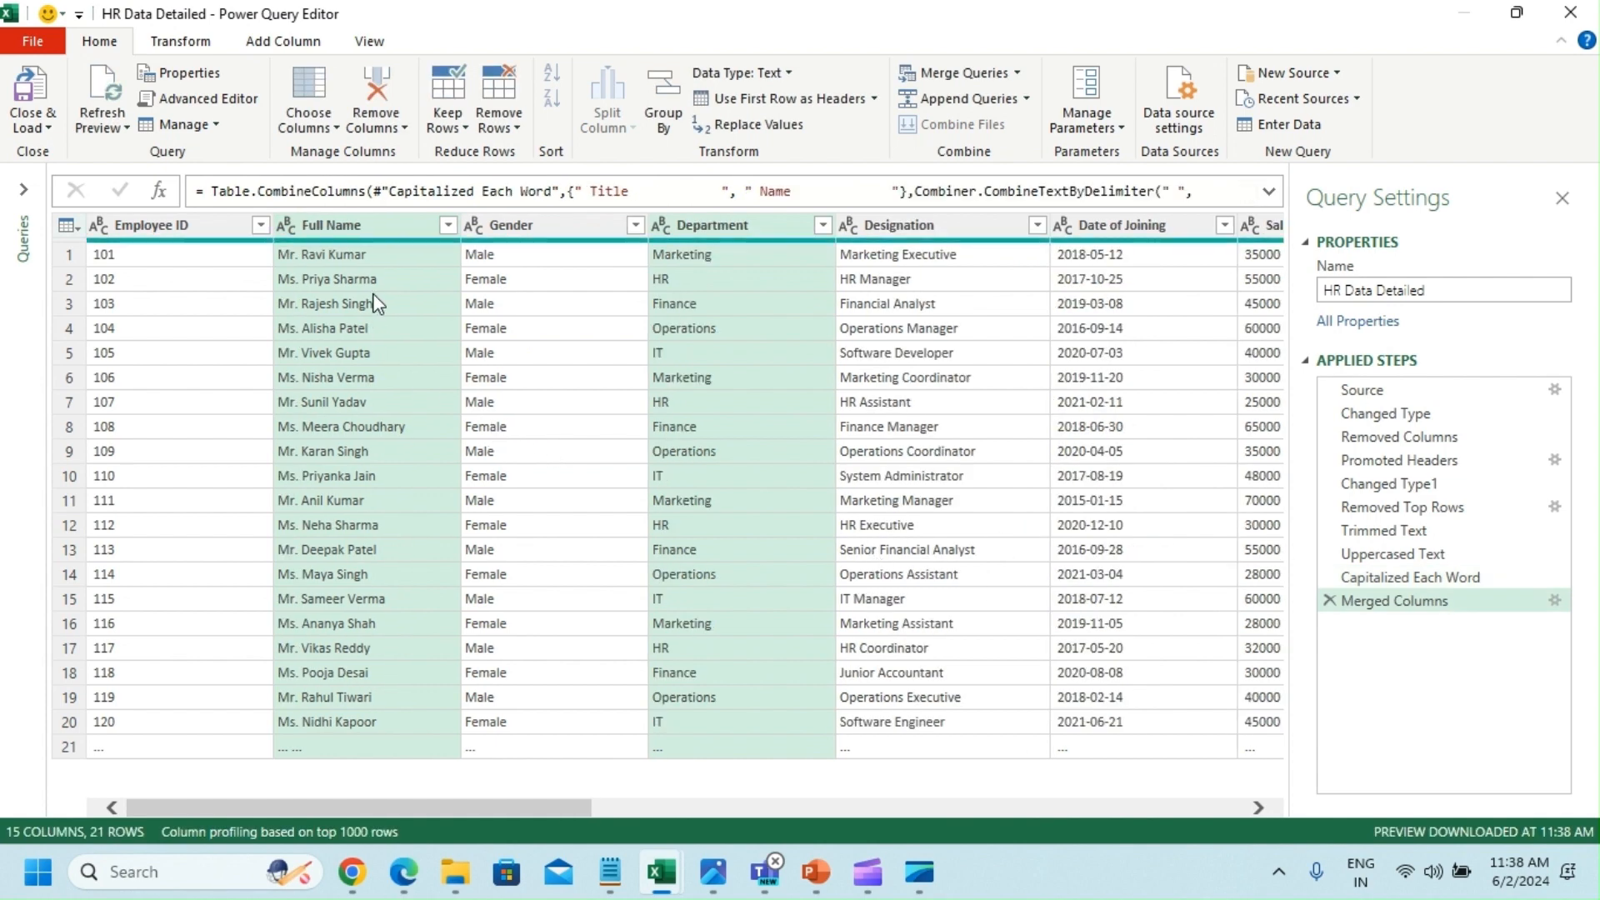
left_click(358, 283)
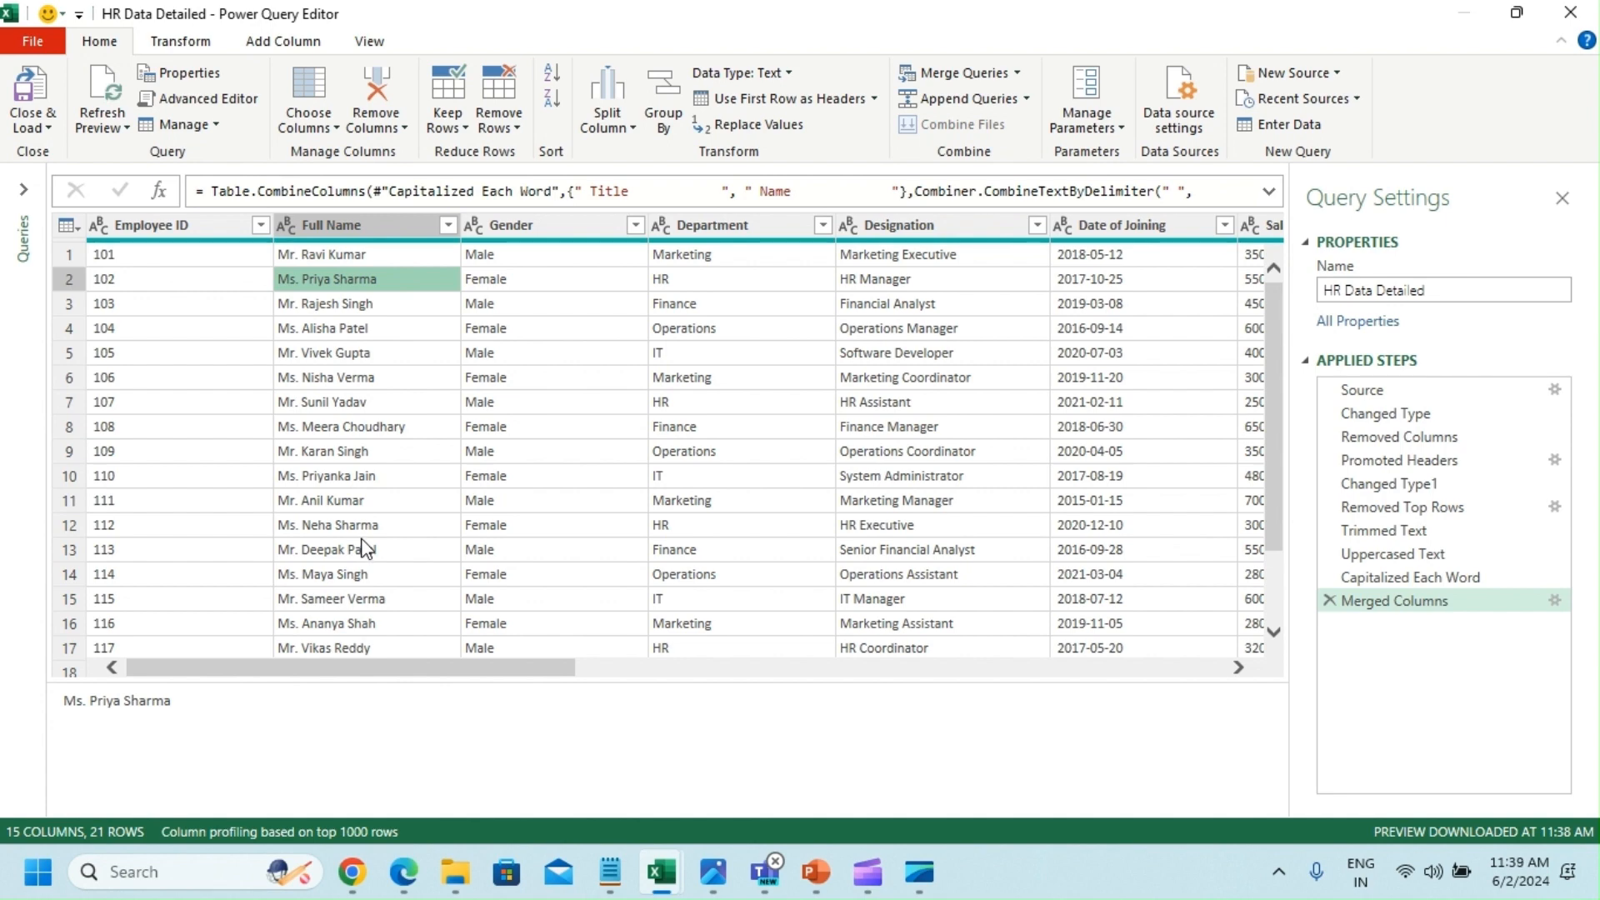
Step: Close & Load the cleaned HR Data Detailed query into the workbook and dismiss the Queries & Connections pane
left_click(50, 123)
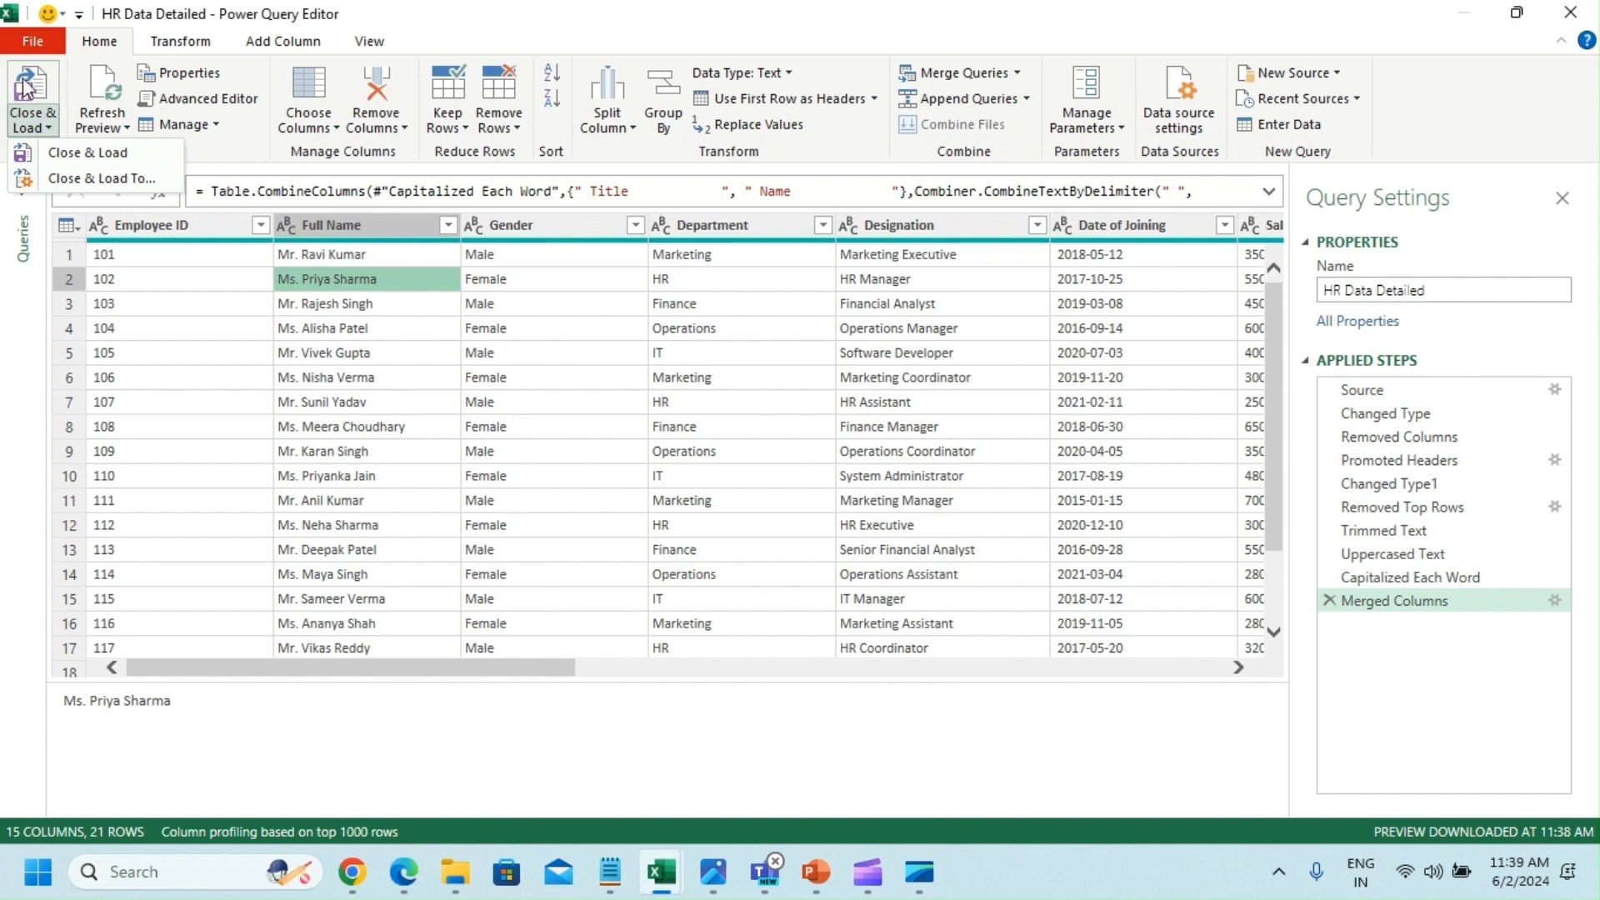
left_click(48, 127)
left_click(50, 126)
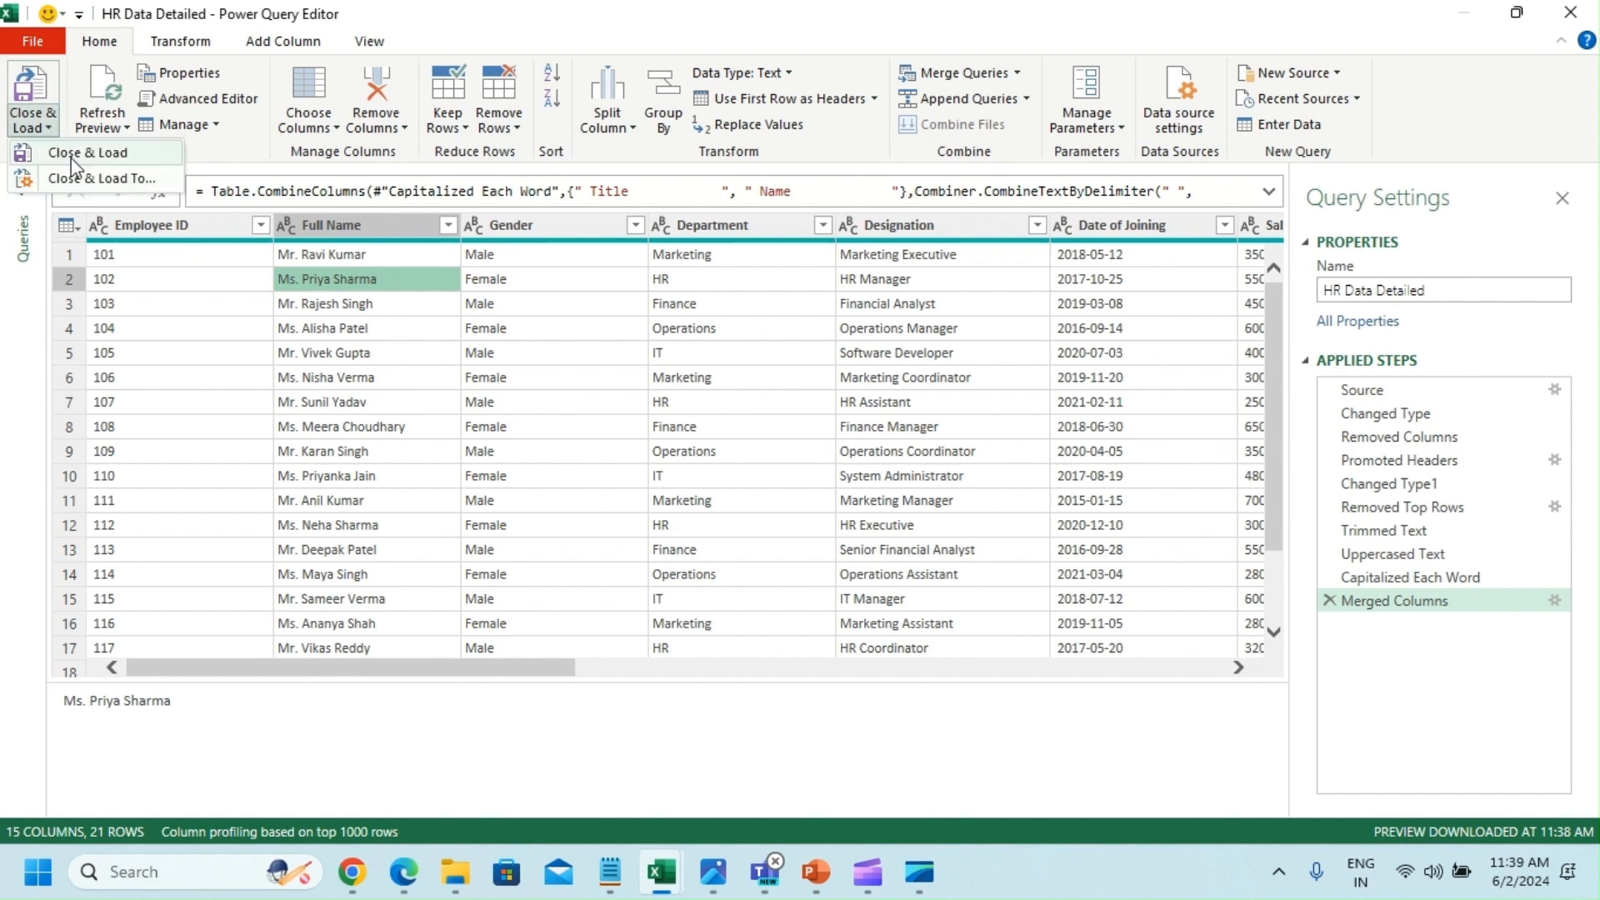
left_click(72, 154)
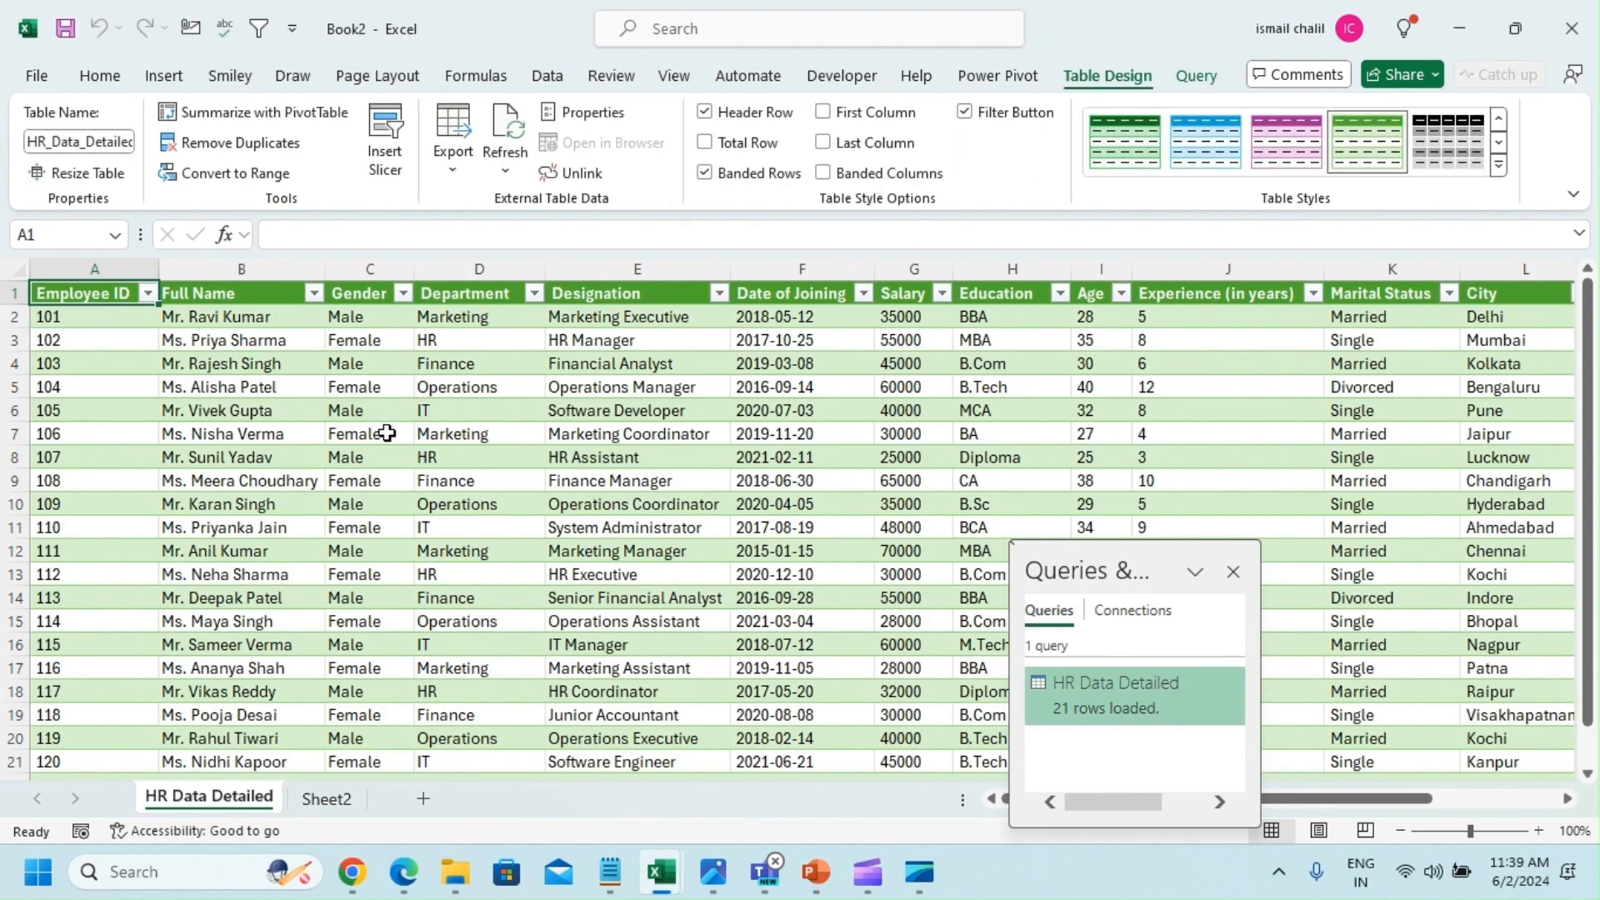
left_click(1233, 572)
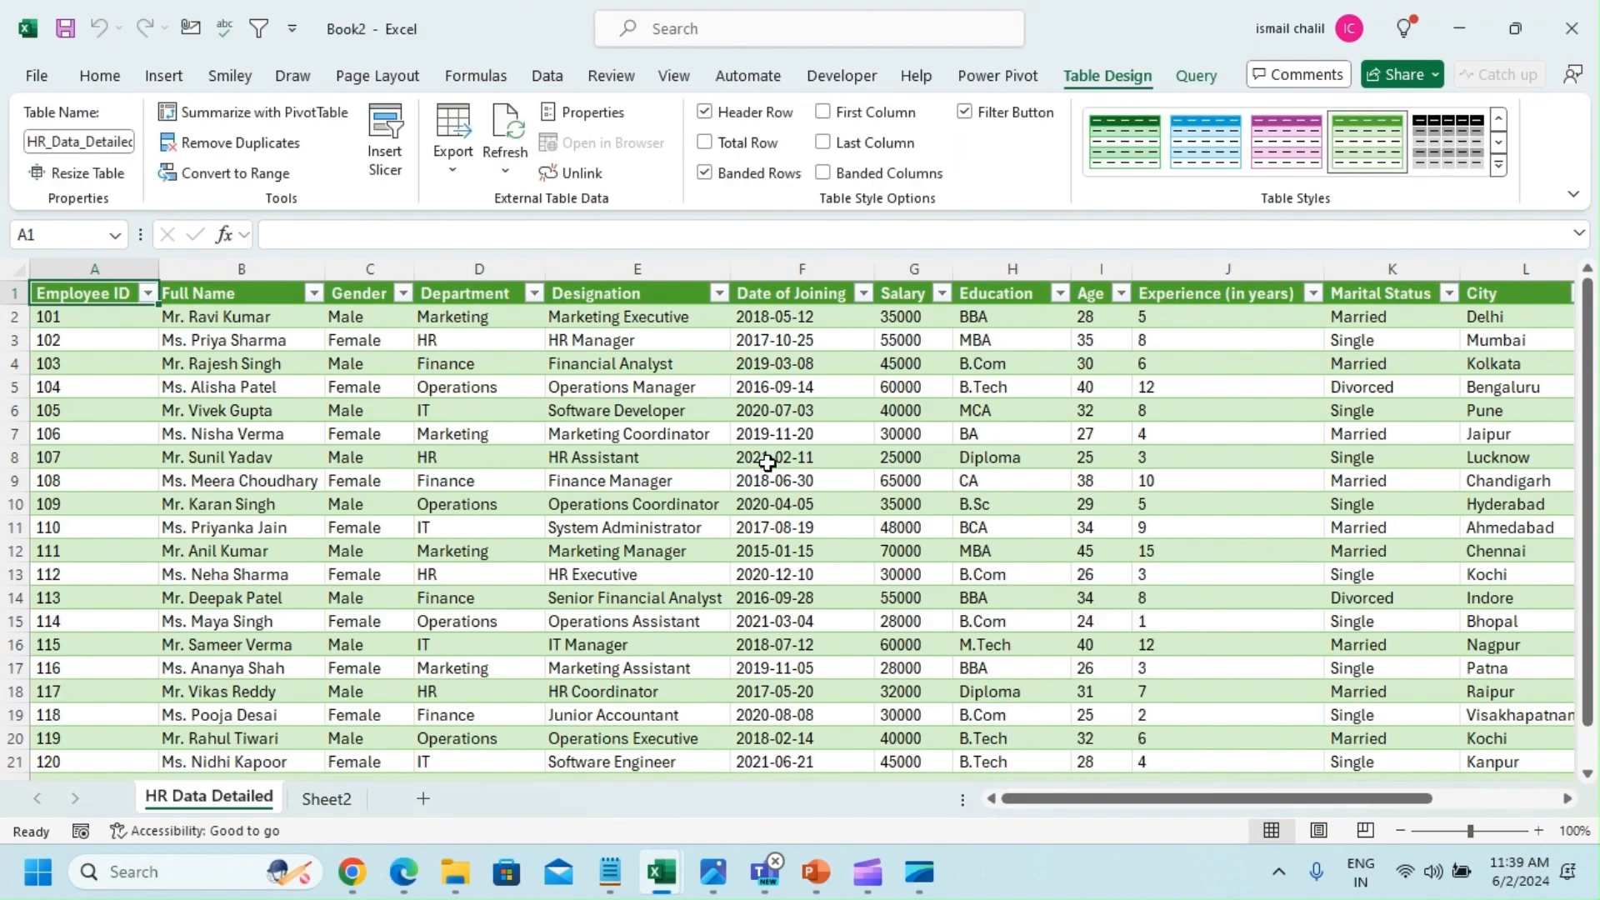
Step: Try the purple and black table styles on the loaded HR table and settle on the blue banded style
left_click(328, 406)
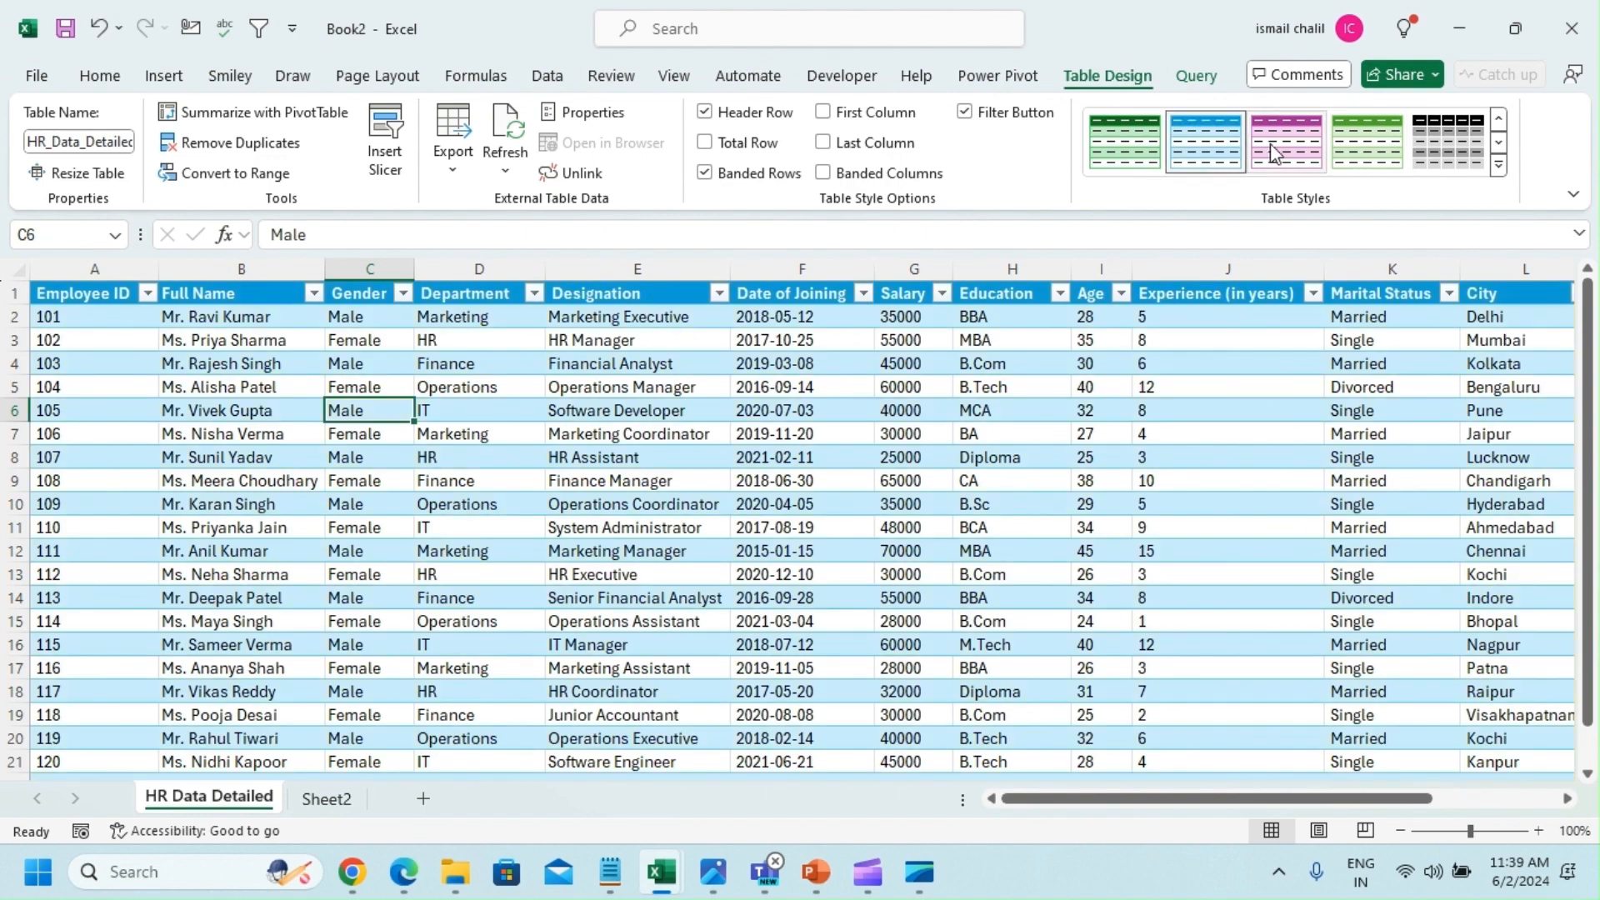
left_click(1277, 155)
left_click(1442, 144)
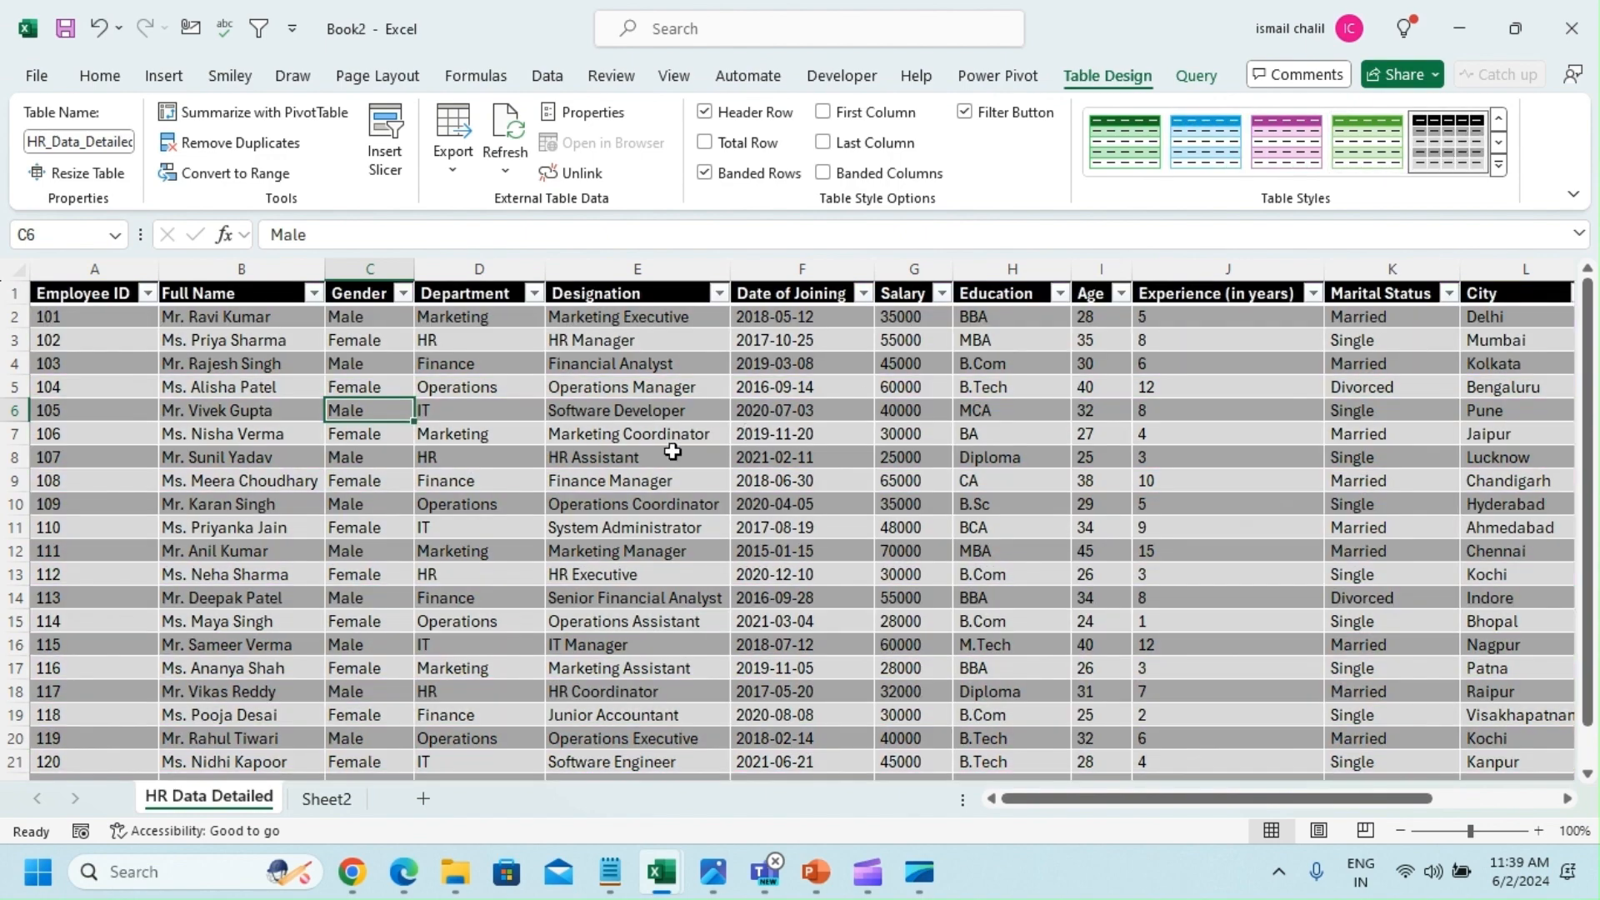
left_click(1195, 144)
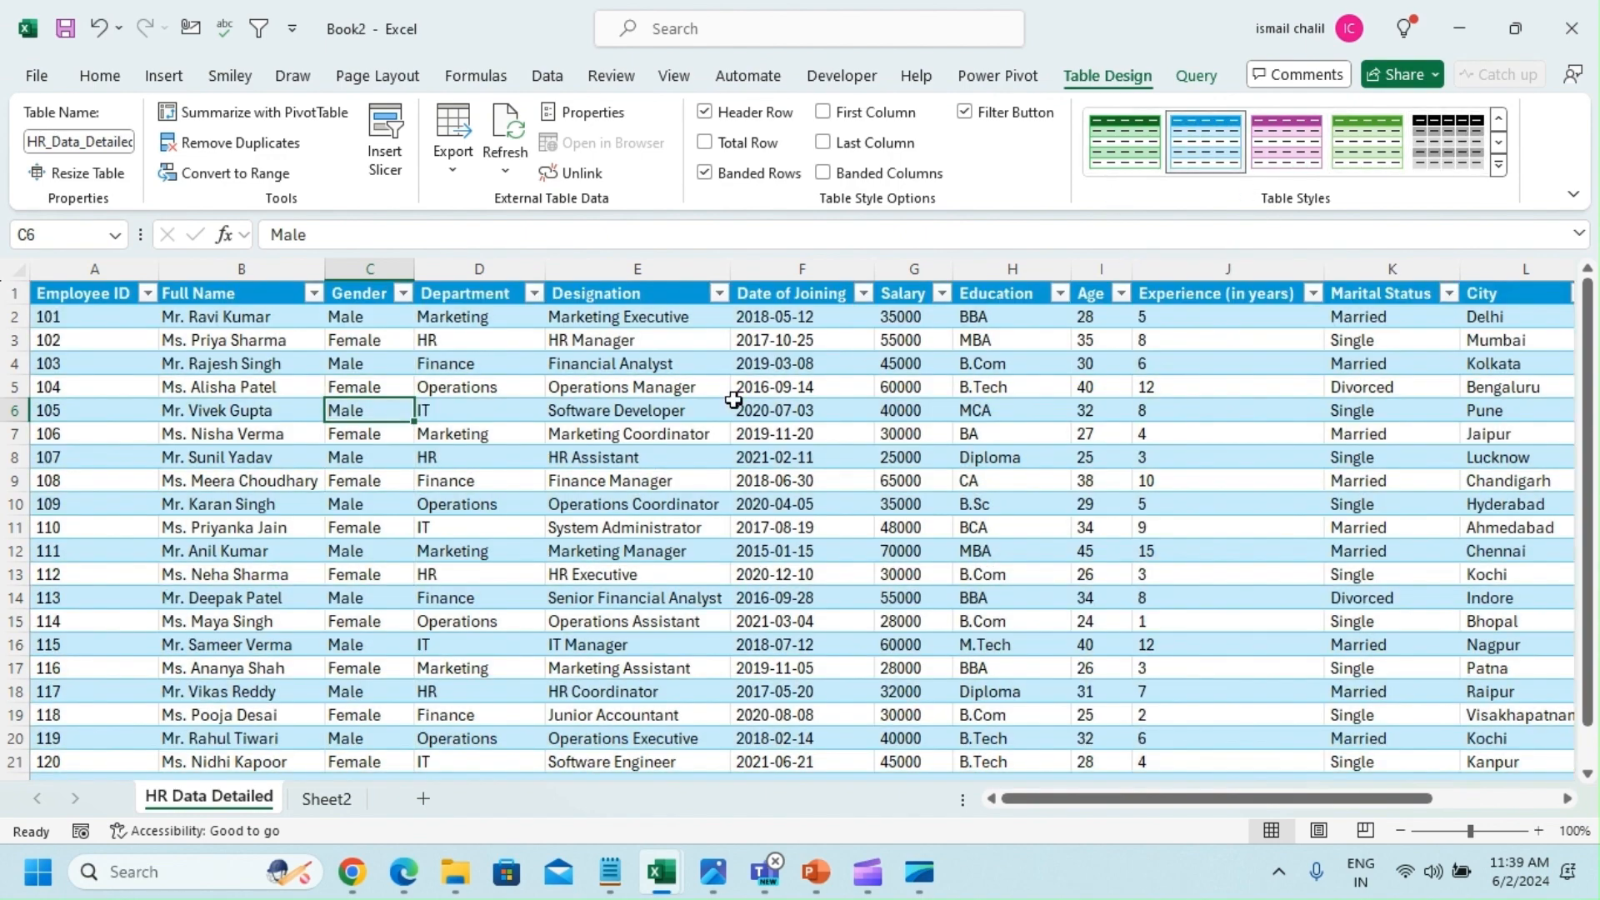
left_click(181, 435)
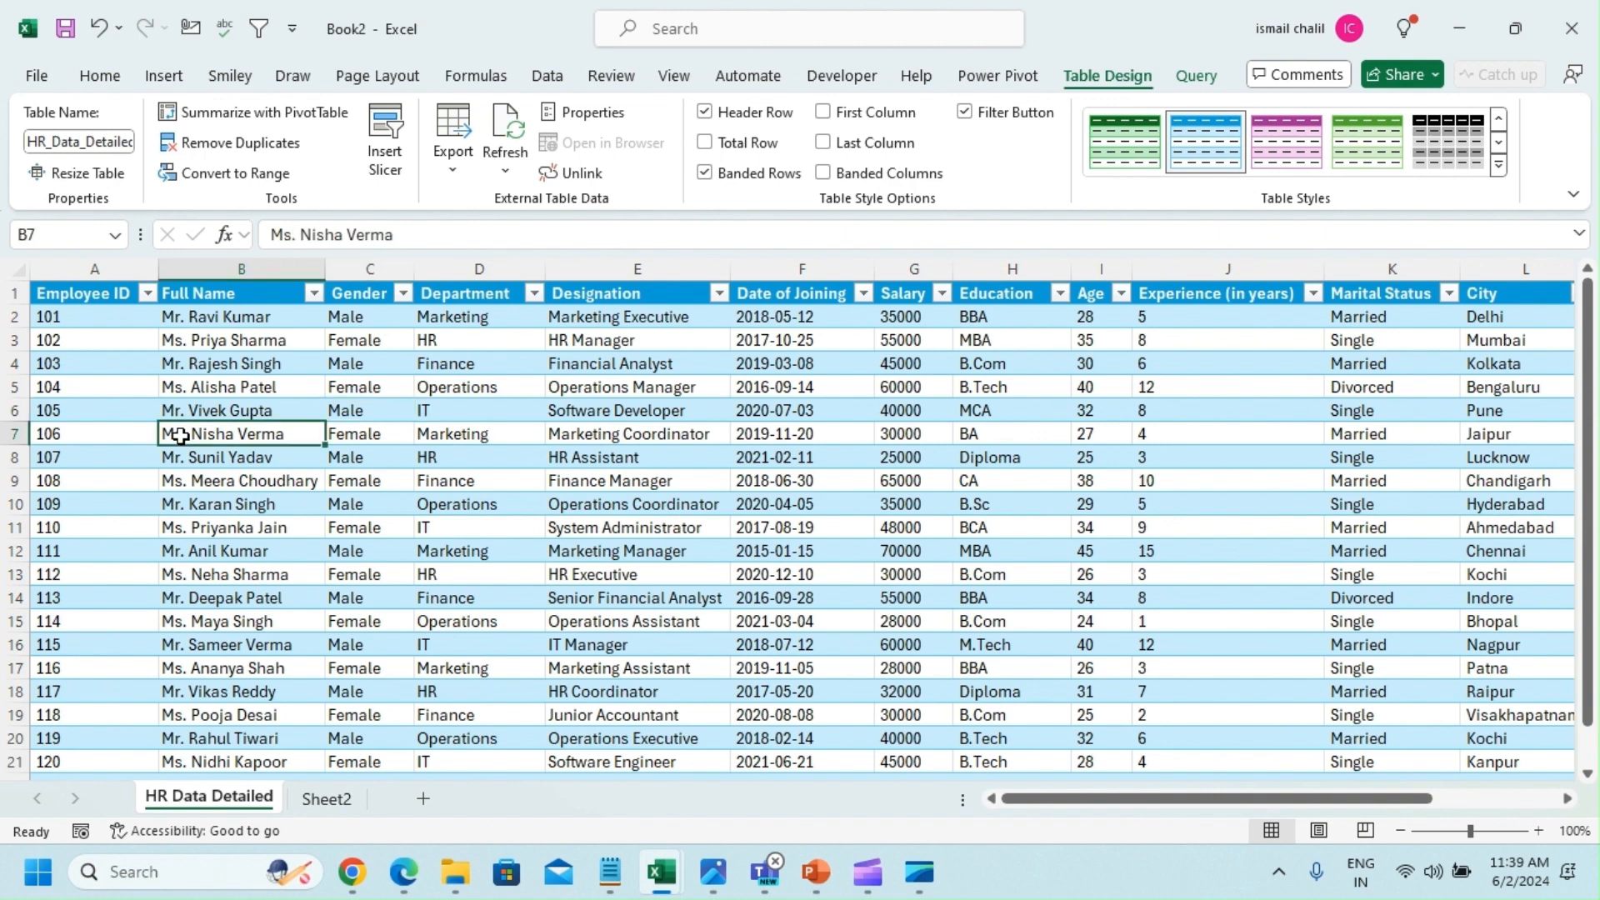
left_click(270, 384)
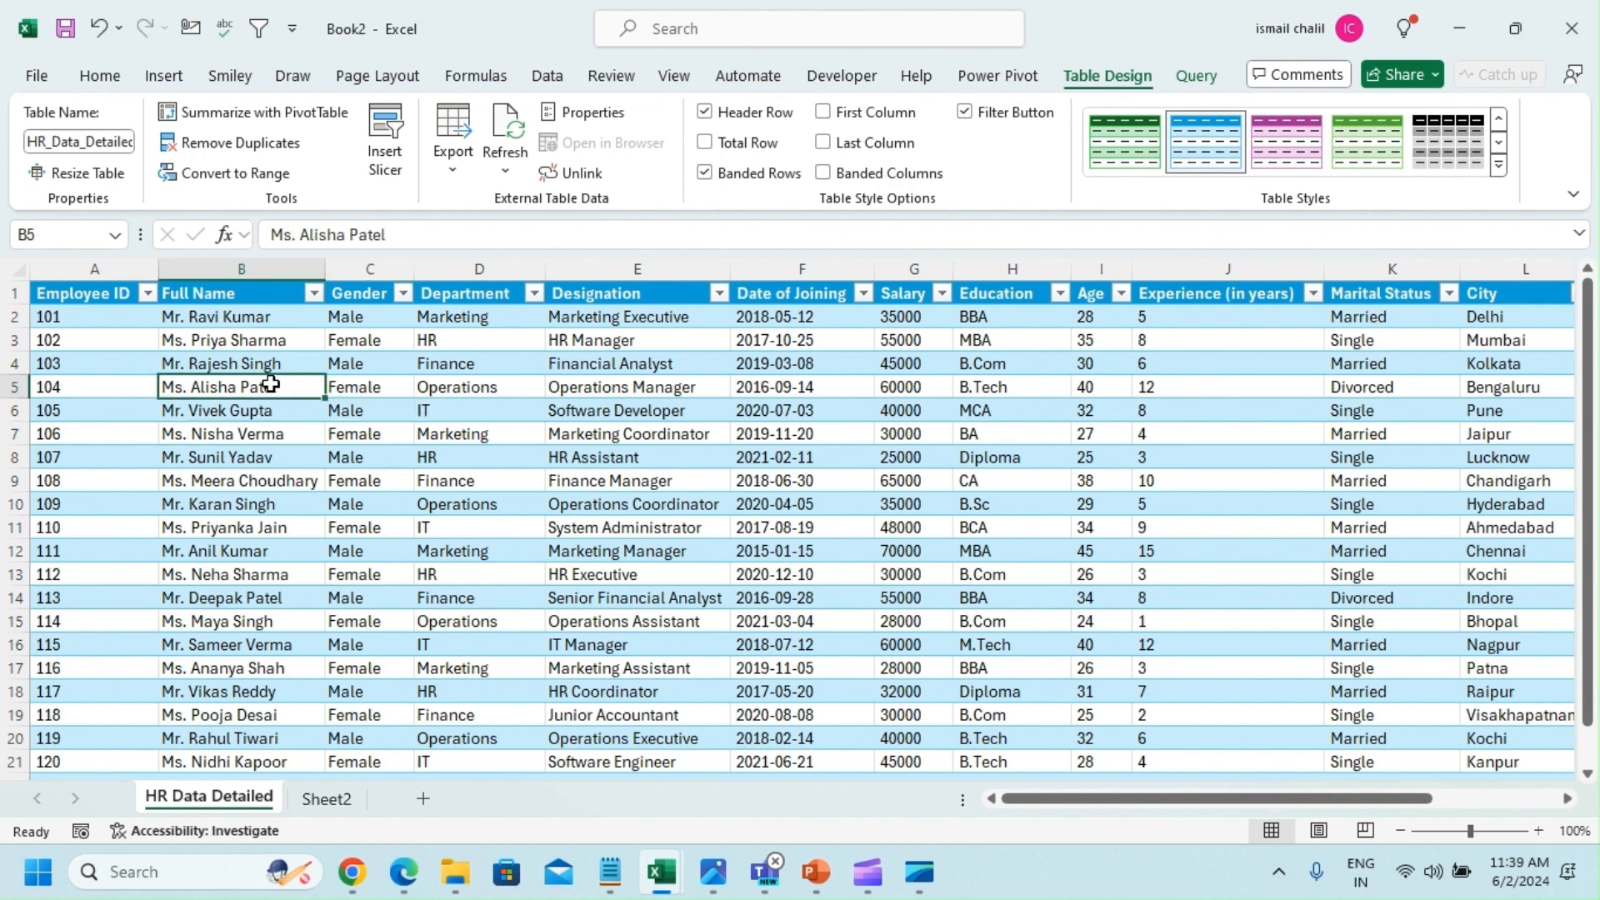